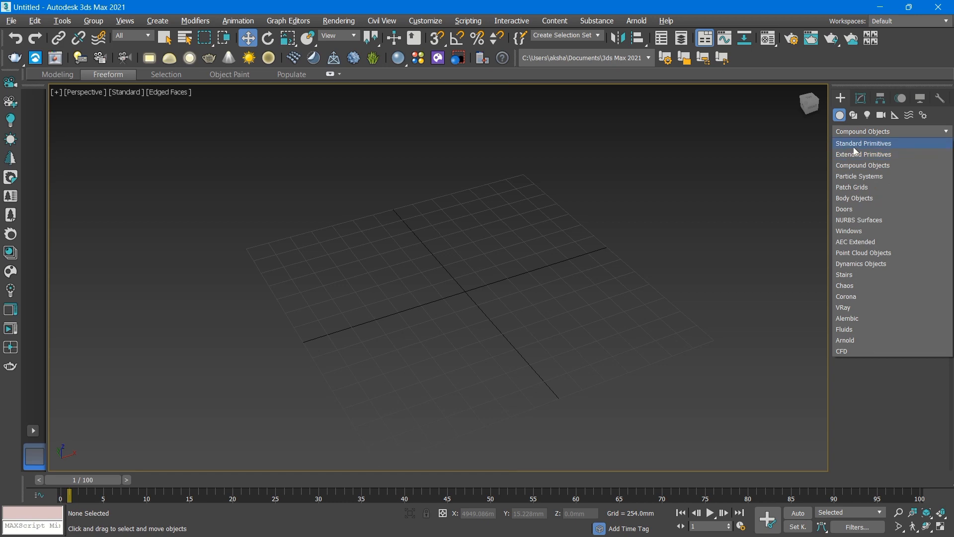
Create a pointed standard-primitive cone on the grid with a base radius of about 185 mm and a height of about 375 mm.
left_click(862, 144)
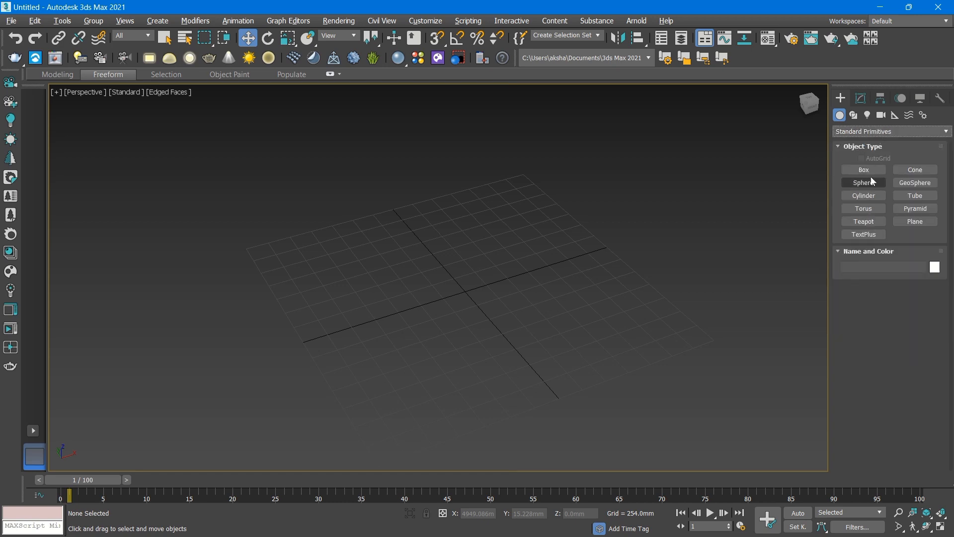
left_click(899, 171)
scroll(338, 282, "up", 3)
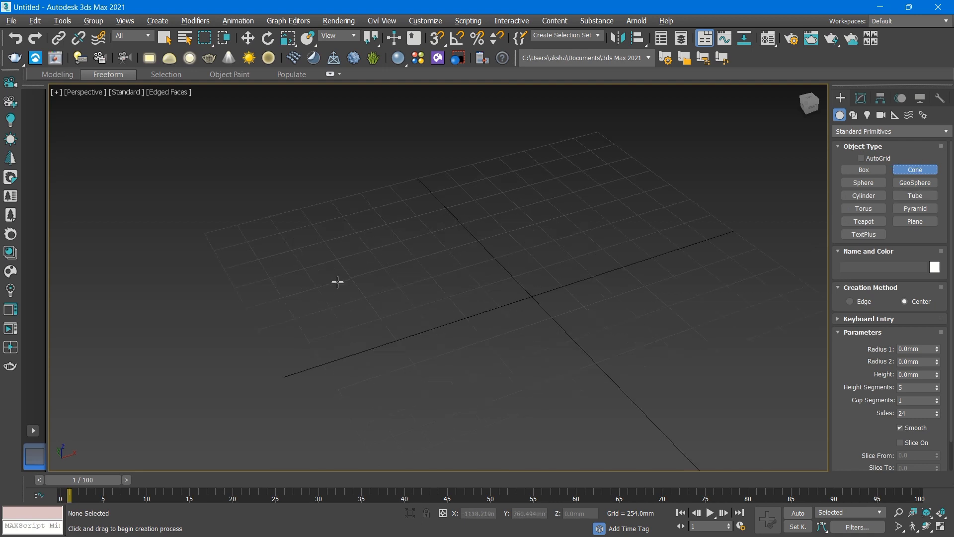
middle_click_drag(359, 286, 341, 318)
left_click_drag(344, 310, 354, 327)
scroll(354, 308, "down", 5)
left_click(354, 287)
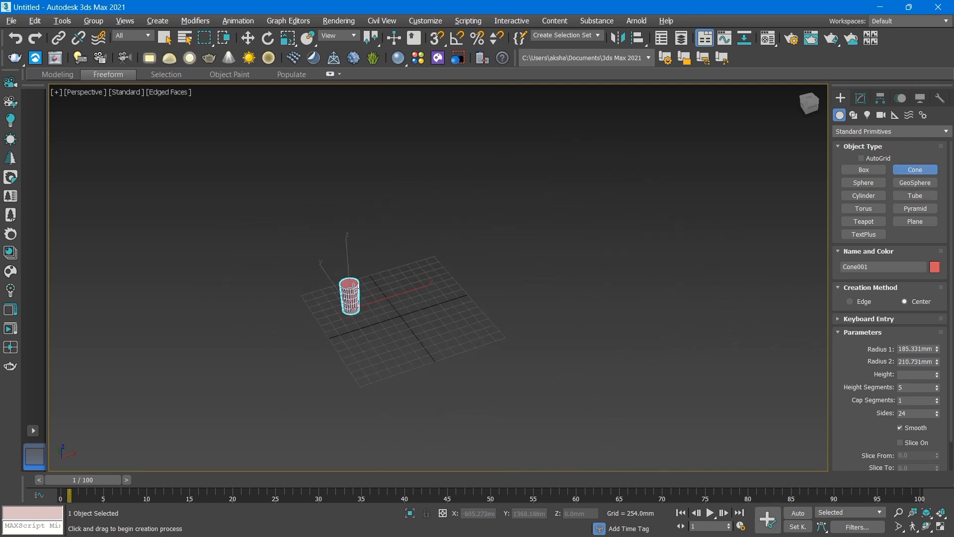
scroll(350, 283, "up", 2)
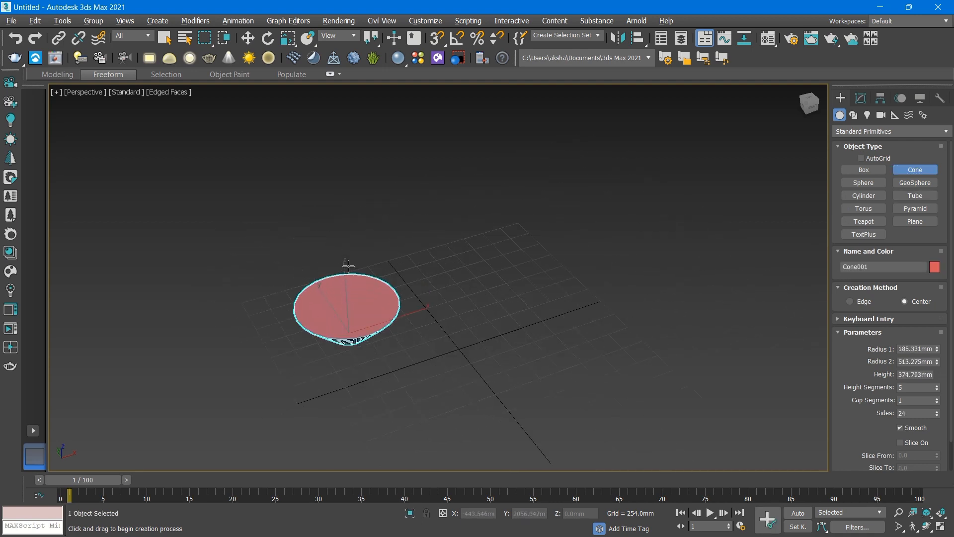
scroll(330, 332, "up", 3)
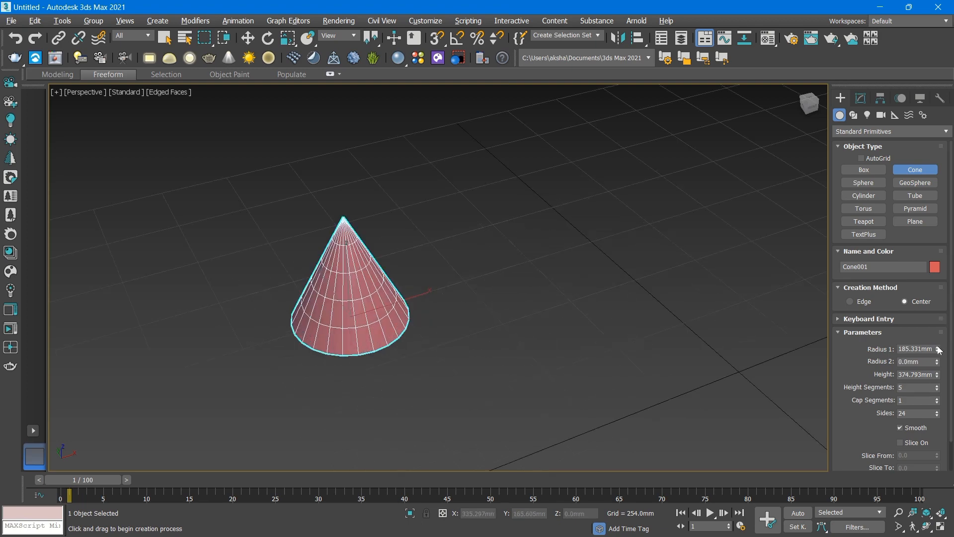
Set the cone's Radius 1 to about 152 mm, keep Radius 2 at 0, and finish creating it.
mouse_move(939, 349)
left_mouse_down()
mouse_move(928, 364)
mouse_move(934, 303)
mouse_move(923, 358)
left_mouse_up()
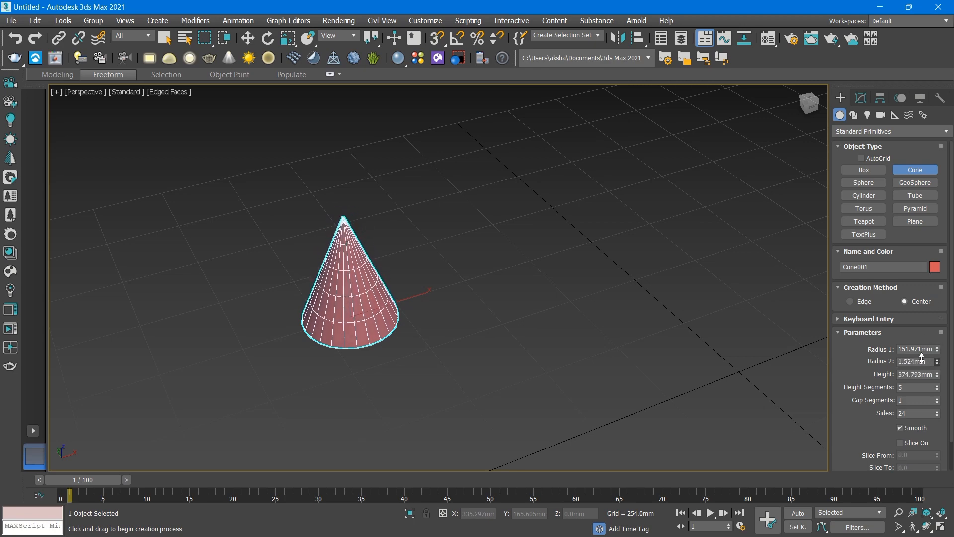
scroll(363, 316, "down", 2)
scroll(339, 309, "up", 2)
right_click(369, 173)
middle_click_drag(341, 307, 401, 315)
left_click(389, 198)
Clone the cone once along the X axis with the Copy option, about 440 mm from the original.
left_click(390, 322)
scroll(390, 323, "down", 2)
scroll(436, 335, "up", 2)
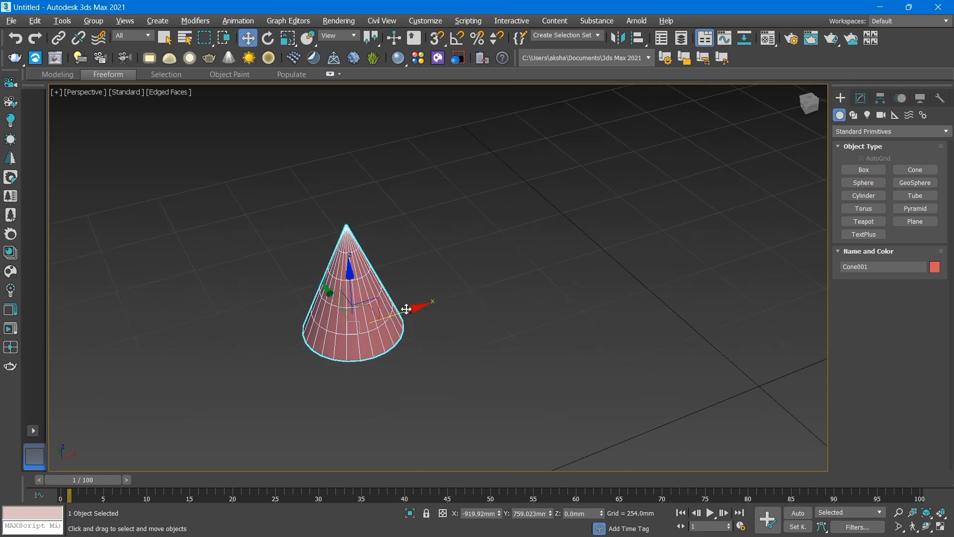
left_click_drag(406, 309, 533, 261, "shift")
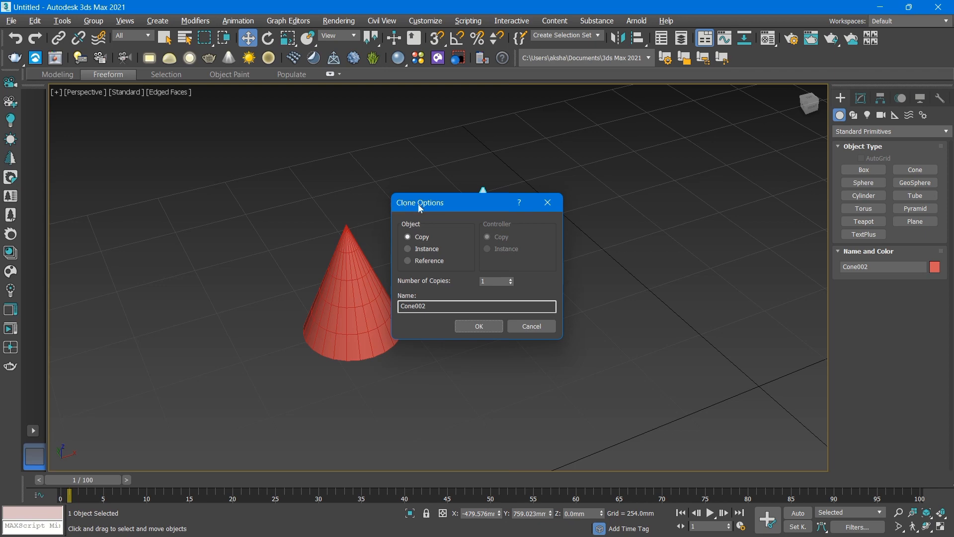
left_click(478, 326)
Clone the second cone along X as four independent copies, spaced about 370 mm apart.
mouse_move(520, 302)
middle_mouse_down()
mouse_move(467, 306)
mouse_move(439, 328)
middle_mouse_up()
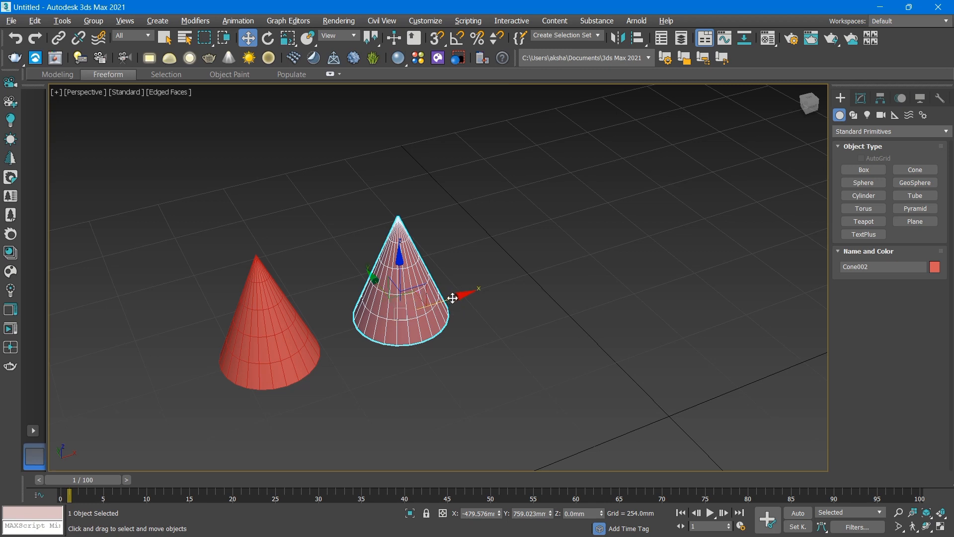
left_click_drag(453, 298, 553, 265, "shift")
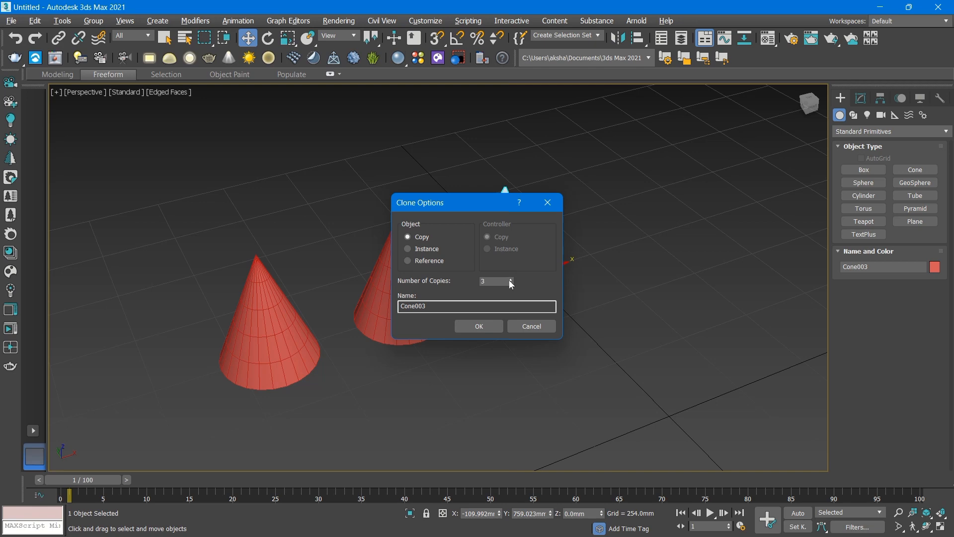
left_click(479, 326)
scroll(348, 339, "down", 3)
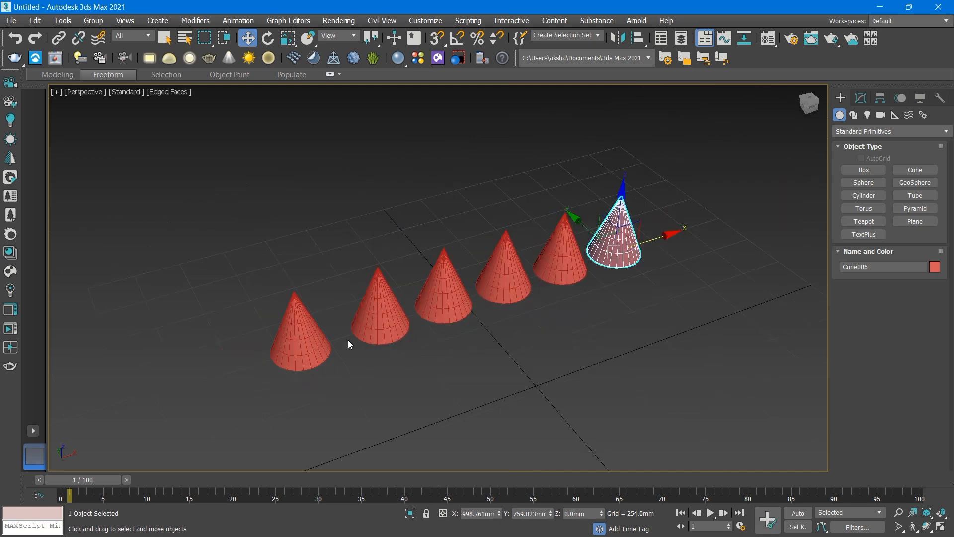
scroll(348, 343, "down", 2)
left_click(473, 151)
Delete the two cones at the far positive X end of the row.
scroll(381, 342, "up", 5)
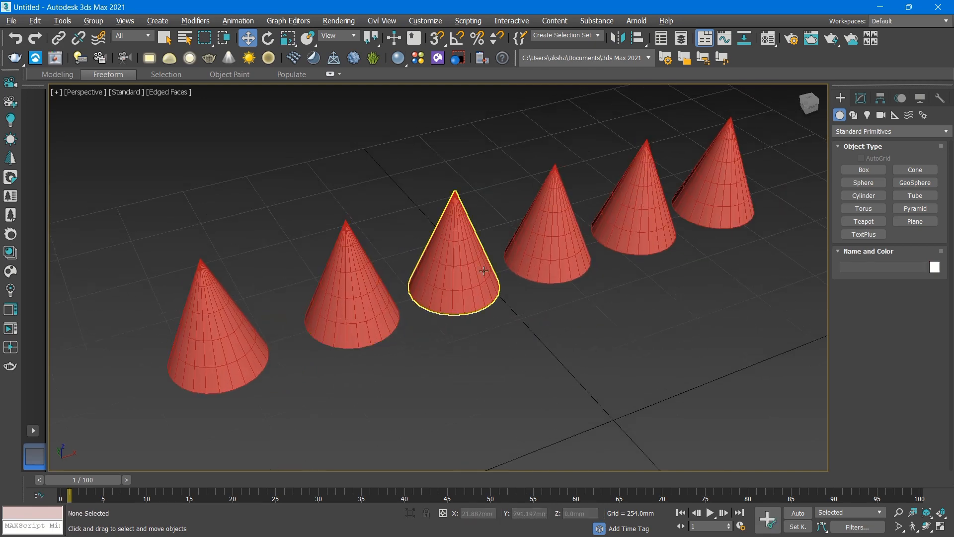
middle_click_drag(556, 275, 544, 289)
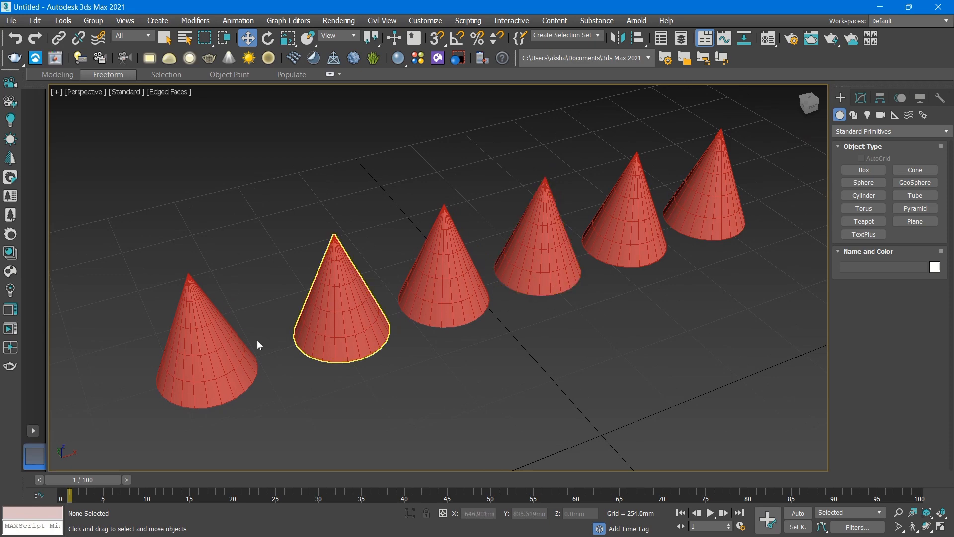
left_click_drag(632, 231, 633, 231)
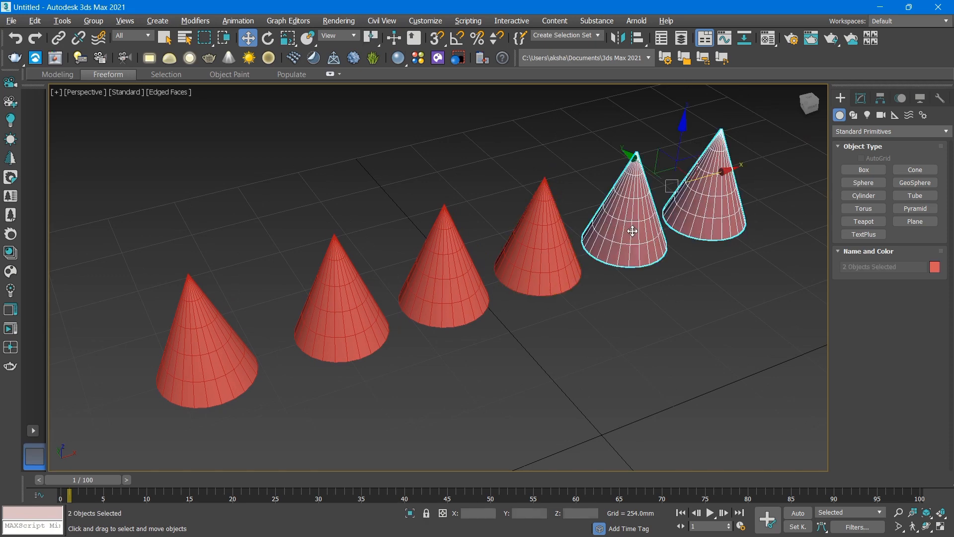
key("Delete")
scroll(633, 232, "down", 3)
scroll(486, 285, "up", 4)
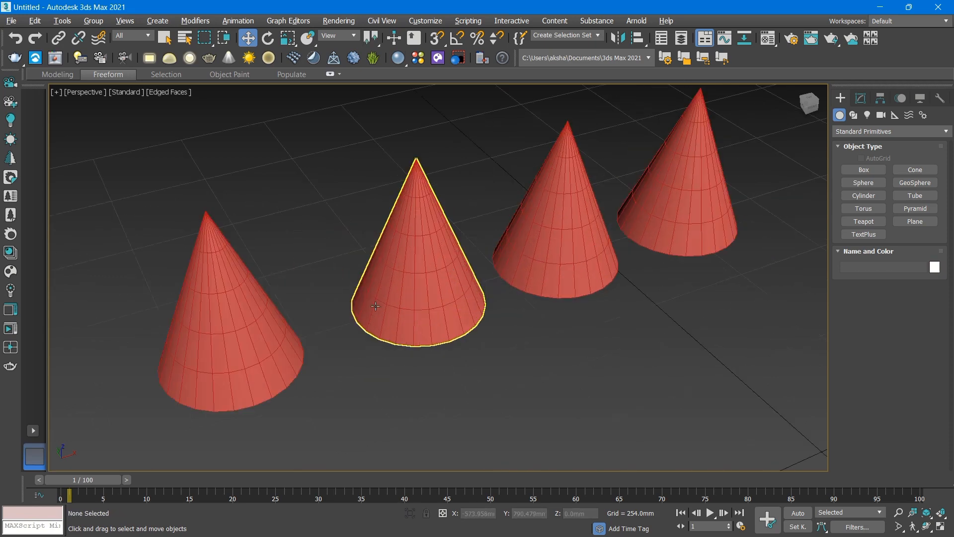
Stagger the copied cones along Y, placing the second at about 234 mm, the third at about 1132 mm and the fourth at about 412 mm.
middle_click_drag(373, 307, 422, 313)
scroll(420, 309, "down", 4)
left_click(440, 302)
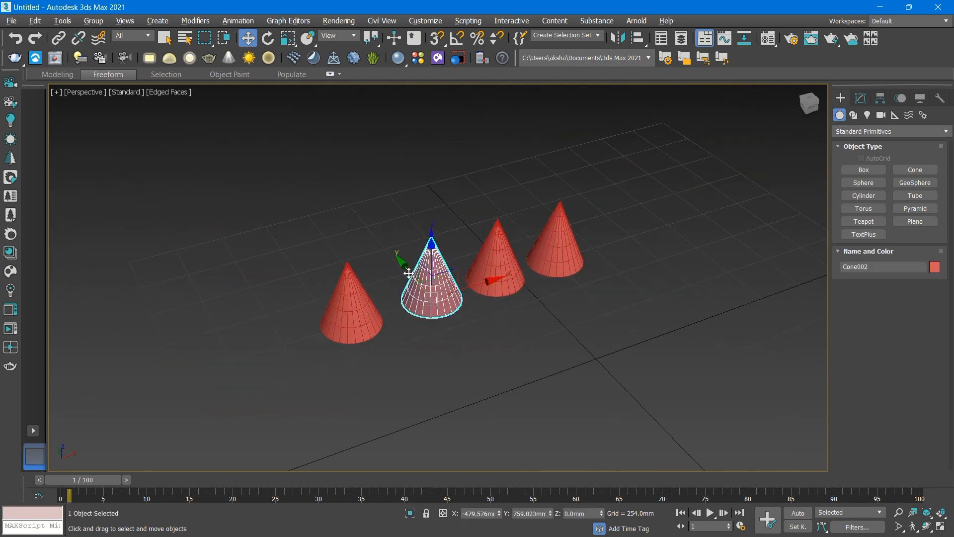
left_click_drag(401, 262, 455, 323)
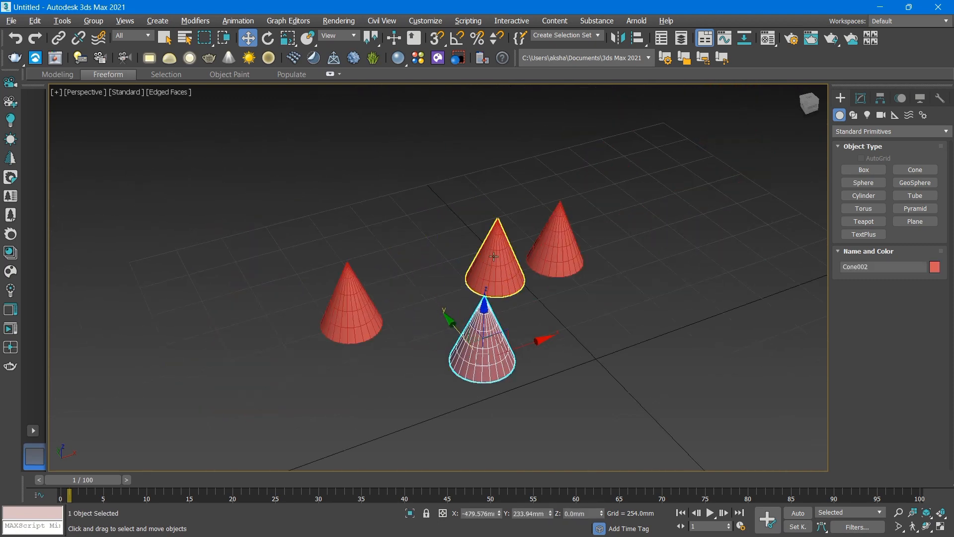
left_click(475, 264)
left_click_drag(468, 248, 432, 232)
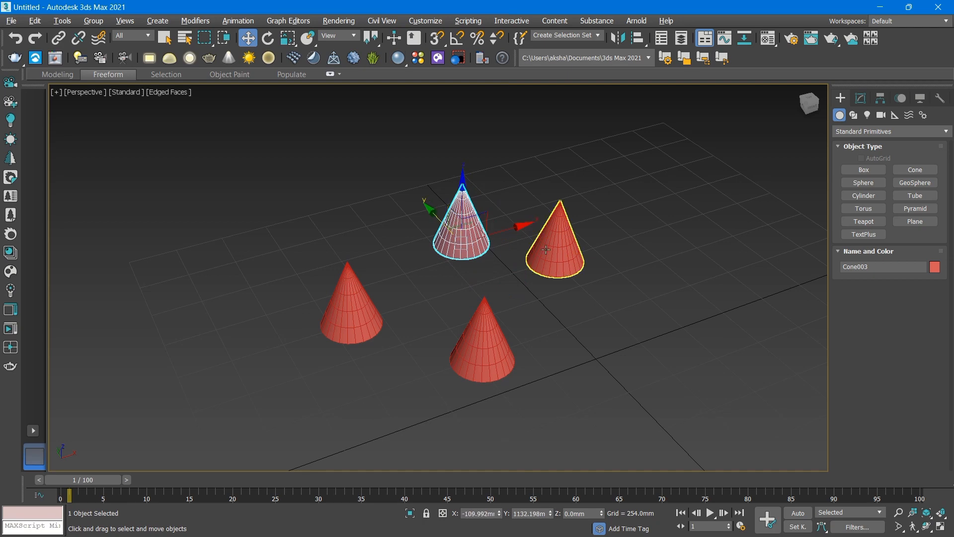
left_click(540, 241)
left_click_drag(521, 226, 551, 262)
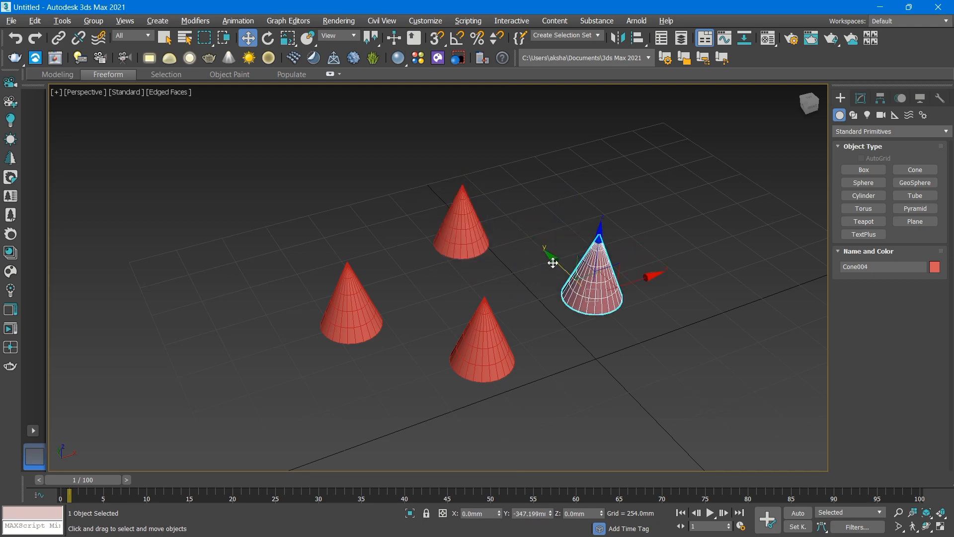
left_click(455, 157)
Examine the four cones up close, selecting individual copies, the three copies together and the original cone to compare them.
scroll(476, 274, "up", 5)
scroll(476, 273, "down", 4)
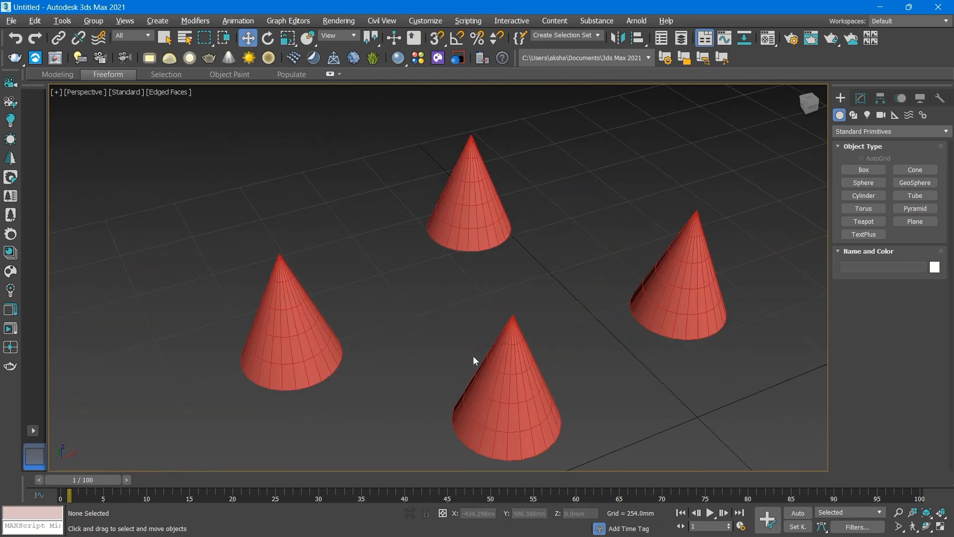
middle_click_drag(475, 357, 481, 340, "alt")
middle_click_drag(325, 285, 334, 266)
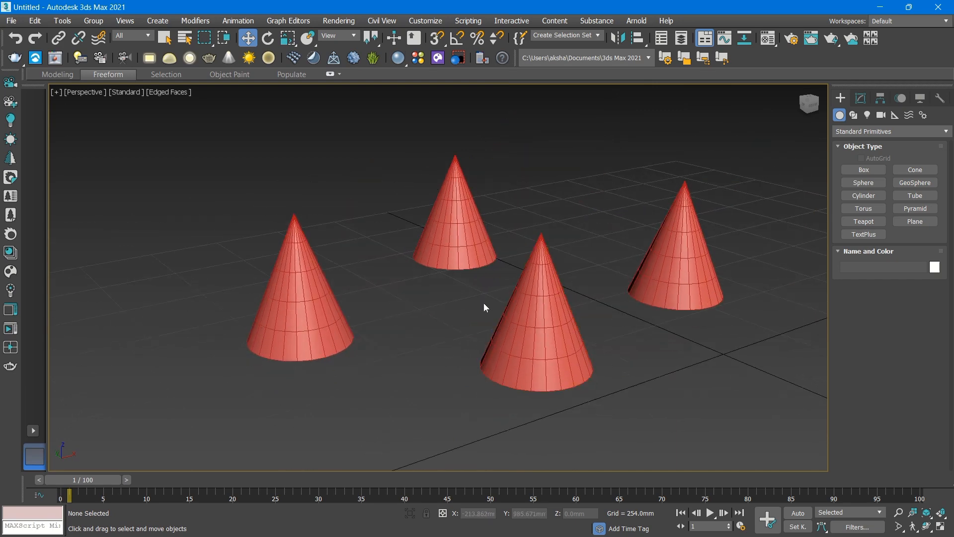
left_click(554, 300)
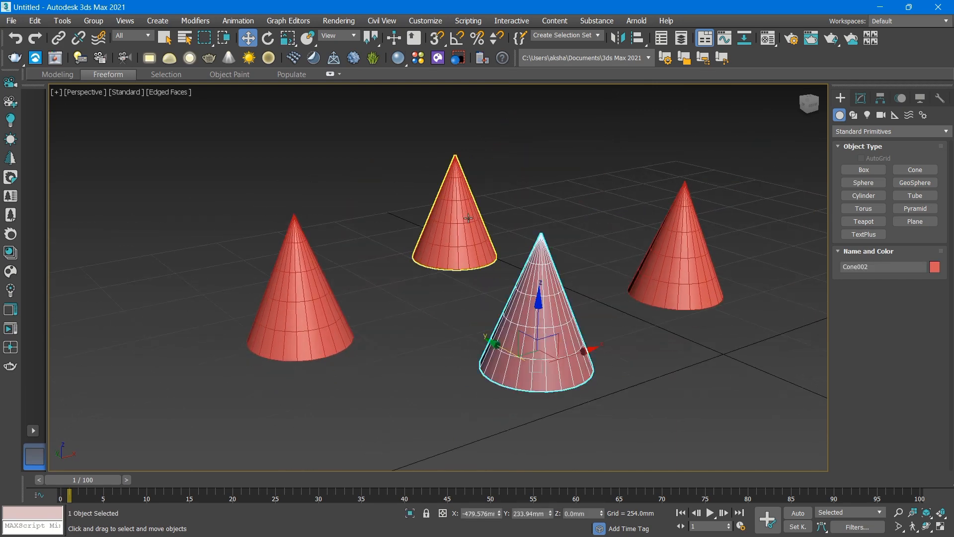
left_click(468, 219)
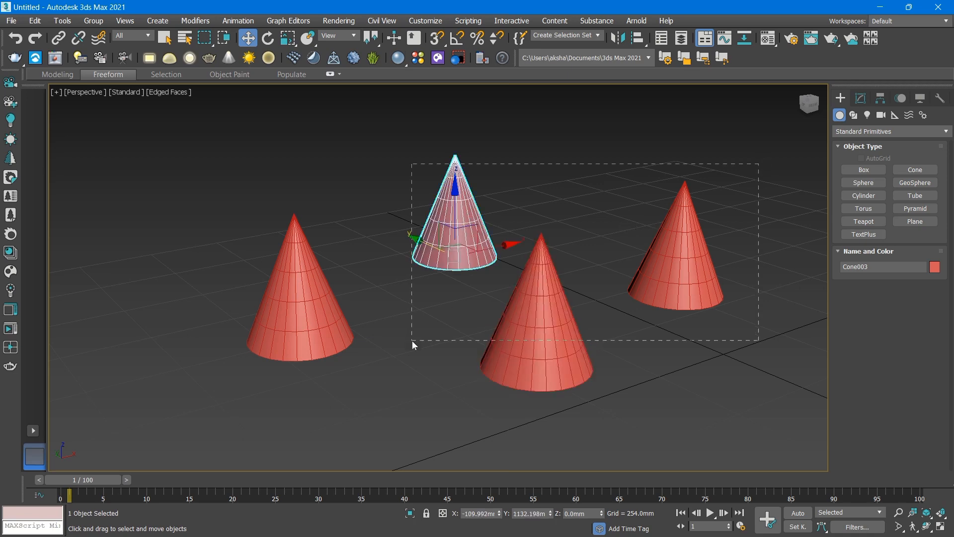
left_click_drag(413, 341, 412, 341)
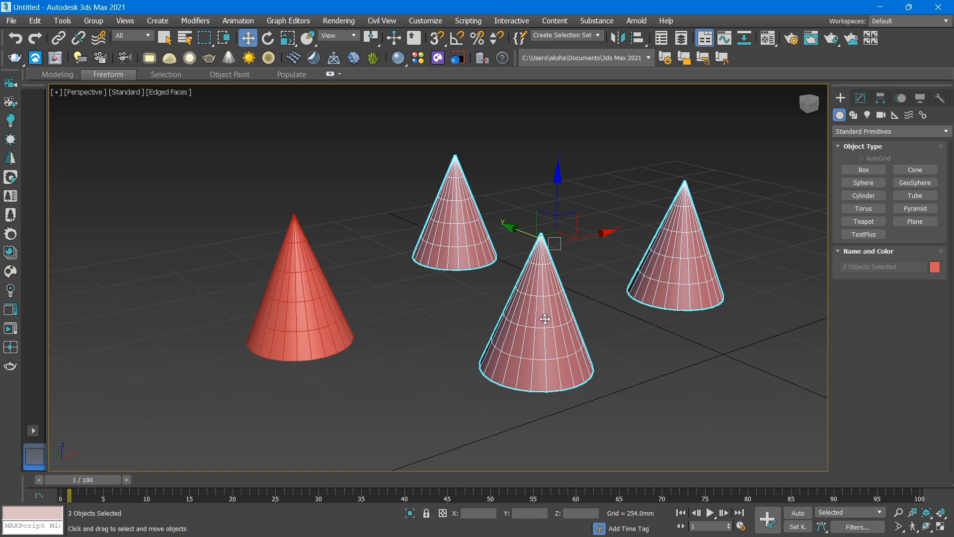
left_click(315, 297)
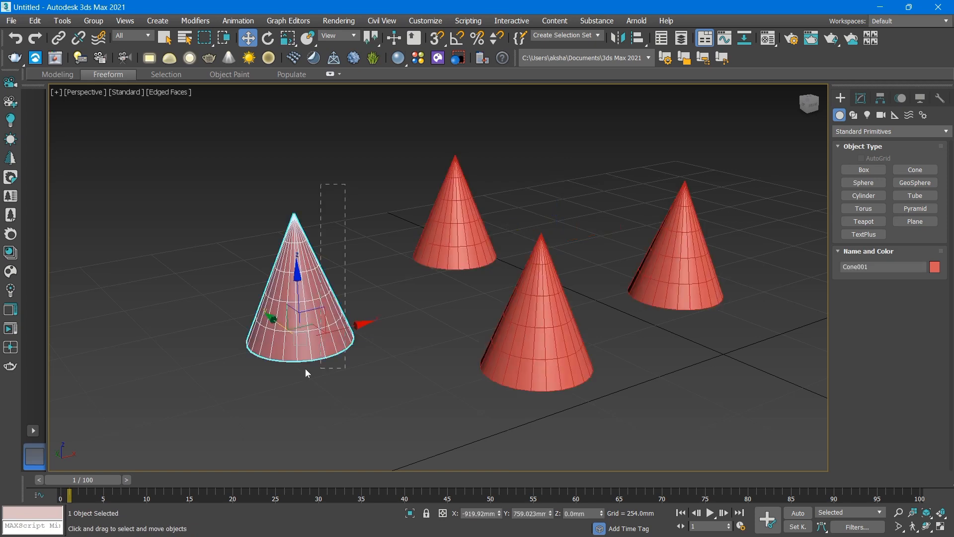
left_click_drag(189, 429, 189, 429)
Enlarge the front copied cone, Cone002, to a height of about 963 mm and a Radius 1 of about 248 mm.
left_click(548, 304)
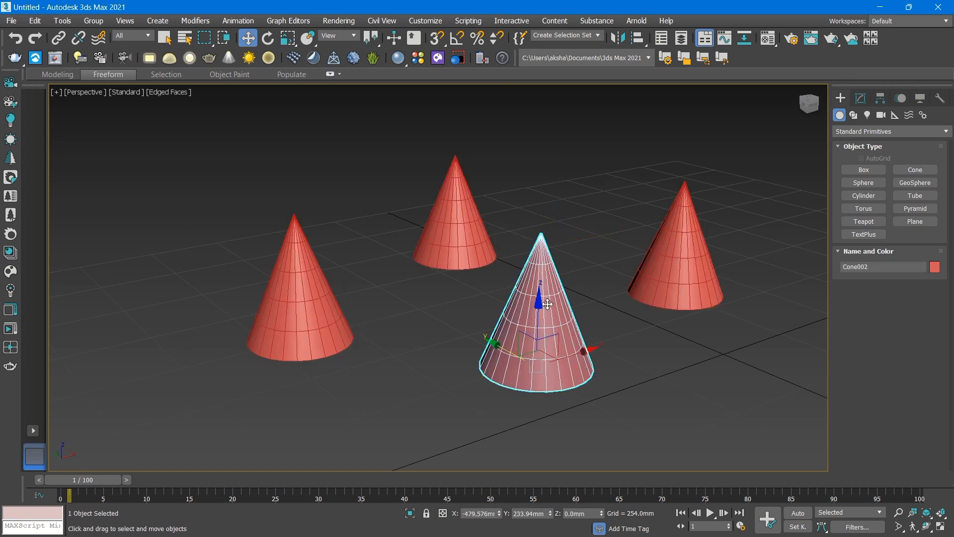
left_click(860, 98)
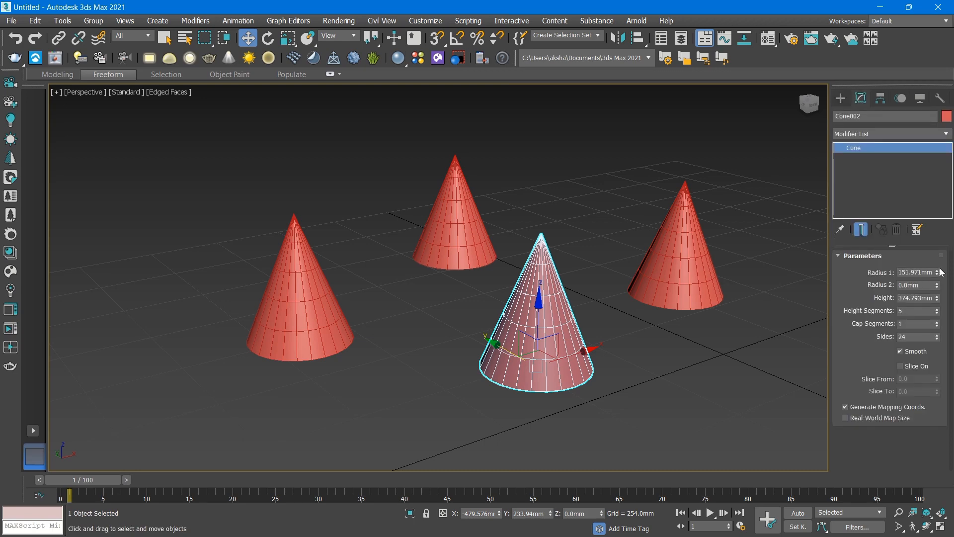
left_click_drag(938, 298, 939, 233)
middle_click_drag(663, 263, 629, 315)
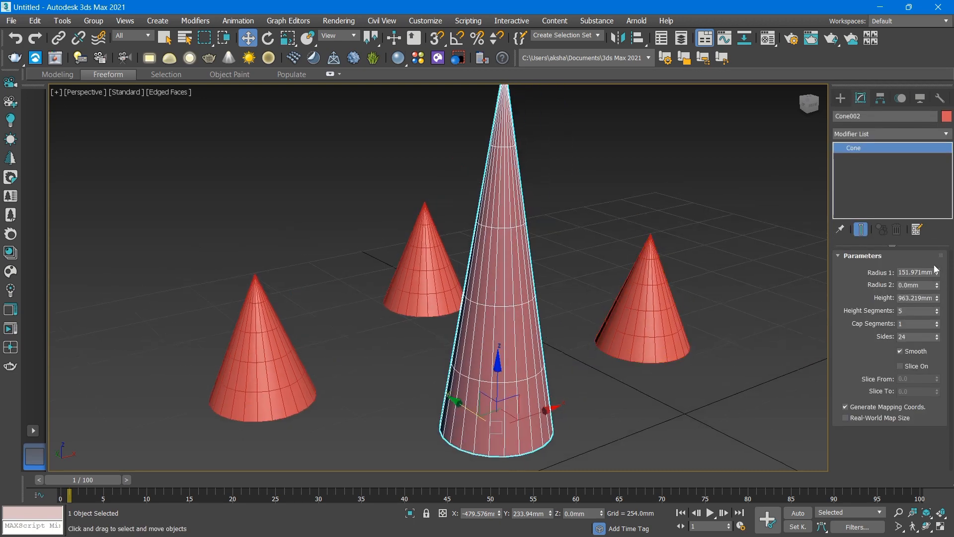
left_click_drag(938, 272, 934, 237)
scroll(476, 221, "down", 3)
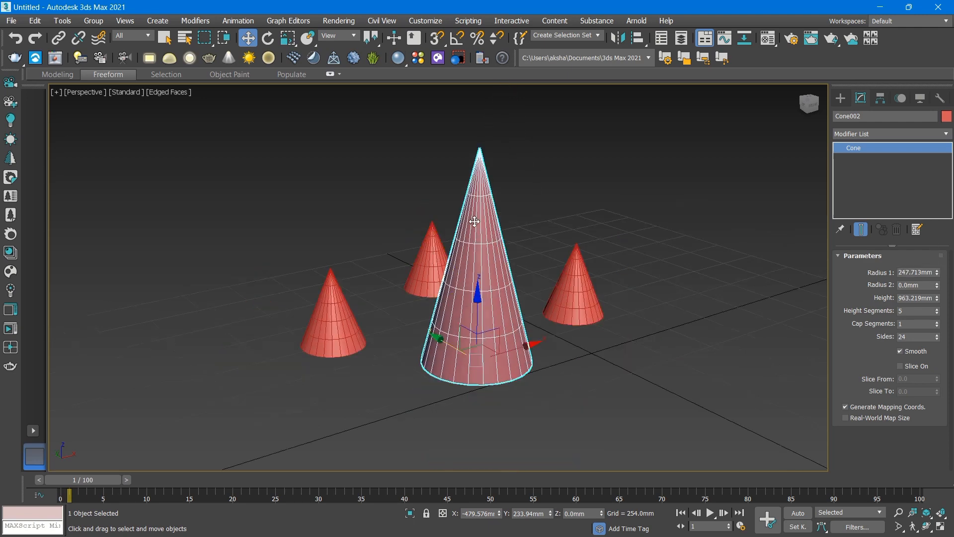
left_click(575, 179)
Add a Bend modifier to the rear copied cone, Cone003, with an angle of 74.
middle_click_drag(442, 260, 465, 268, "alt")
scroll(405, 253, "up", 3)
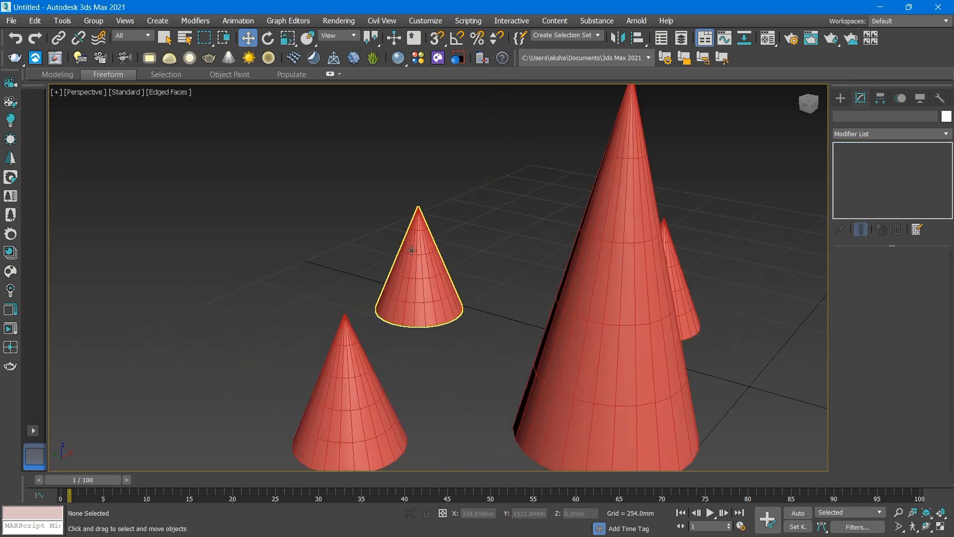
left_click(419, 256)
left_click(871, 132)
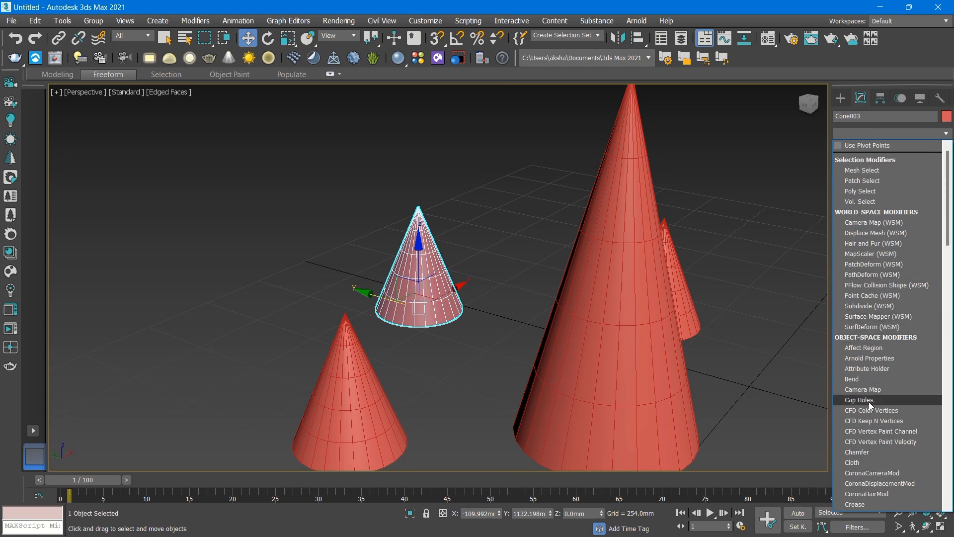
left_click(866, 379)
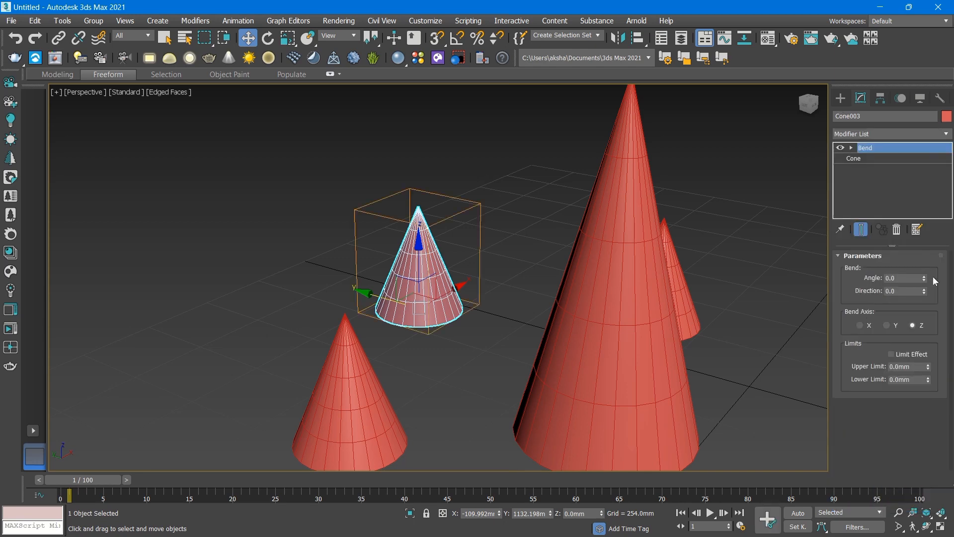
left_click_drag(928, 273, 574, 210)
scroll(574, 210, "up", 2)
scroll(371, 257, "up", 2)
Set the Bend direction of the rear cone to 174.5 and deselect the cone.
middle_click_drag(386, 270, 398, 199, "alt")
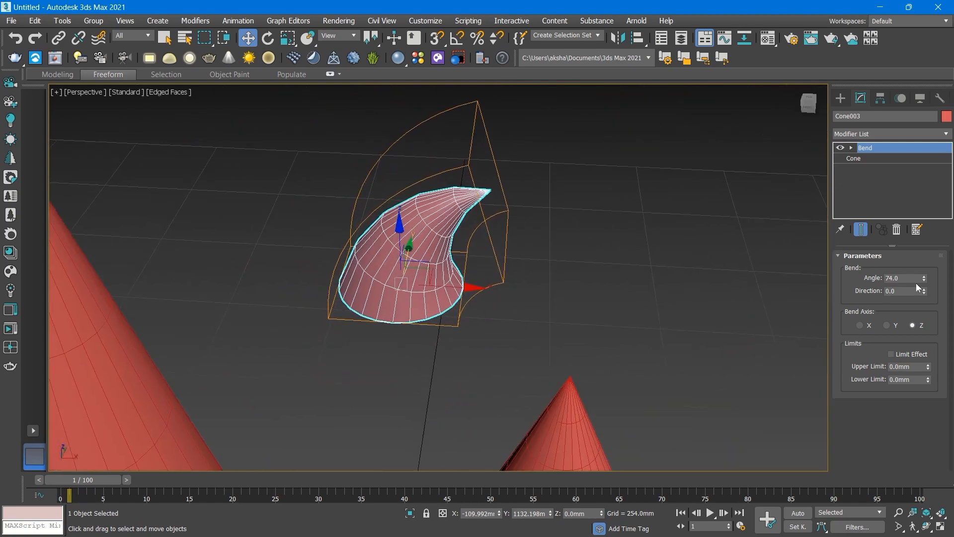
left_click_drag(926, 292, 691, 231)
scroll(553, 140, "down", 3)
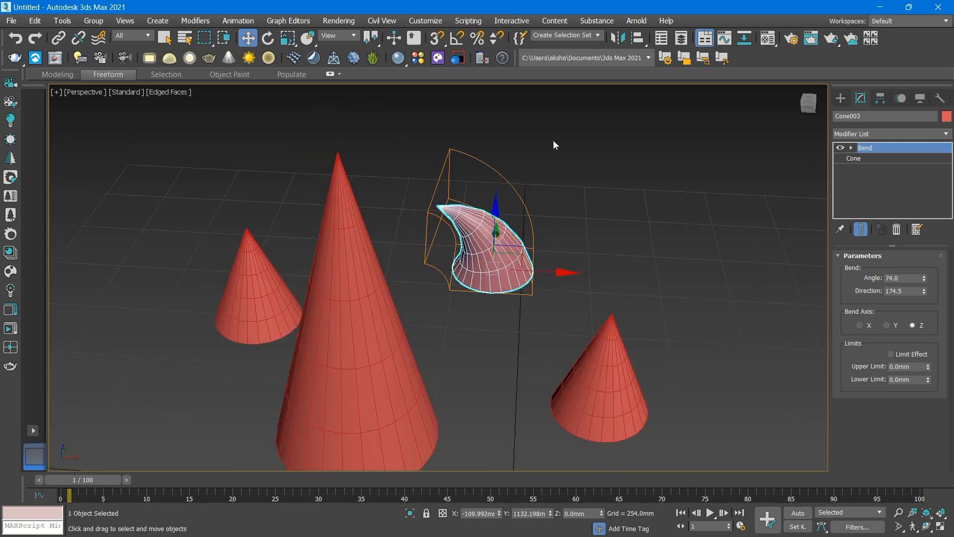
left_click(554, 139)
Add a Taper modifier to the remaining unmodified cone copy, Cone004.
middle_click_drag(514, 240, 631, 338, "alt")
left_click(632, 338)
key("z")
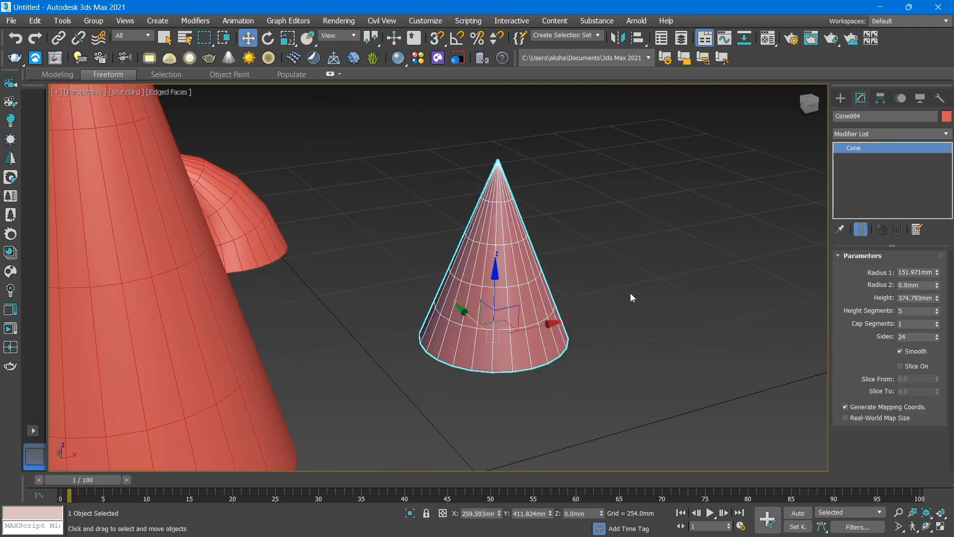
left_click(884, 134)
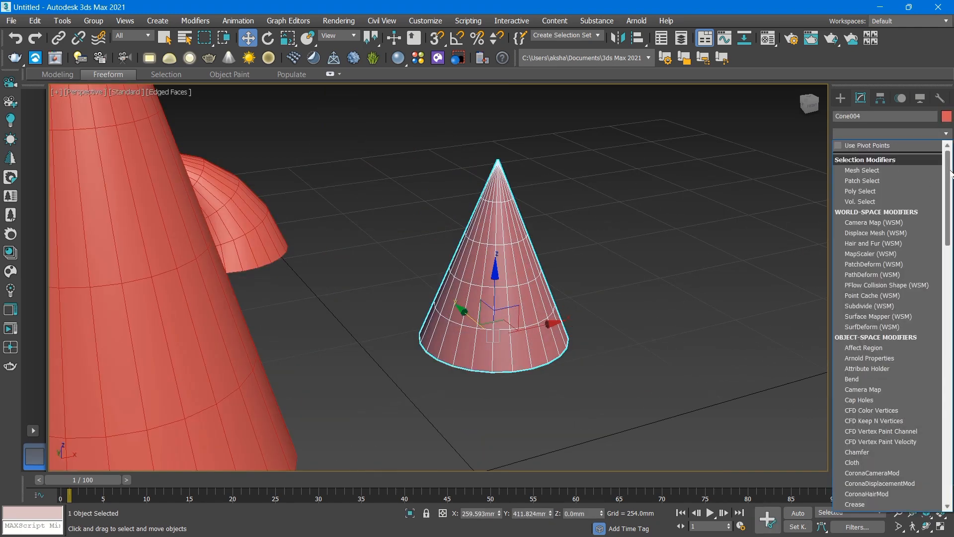
left_click_drag(951, 169, 951, 246)
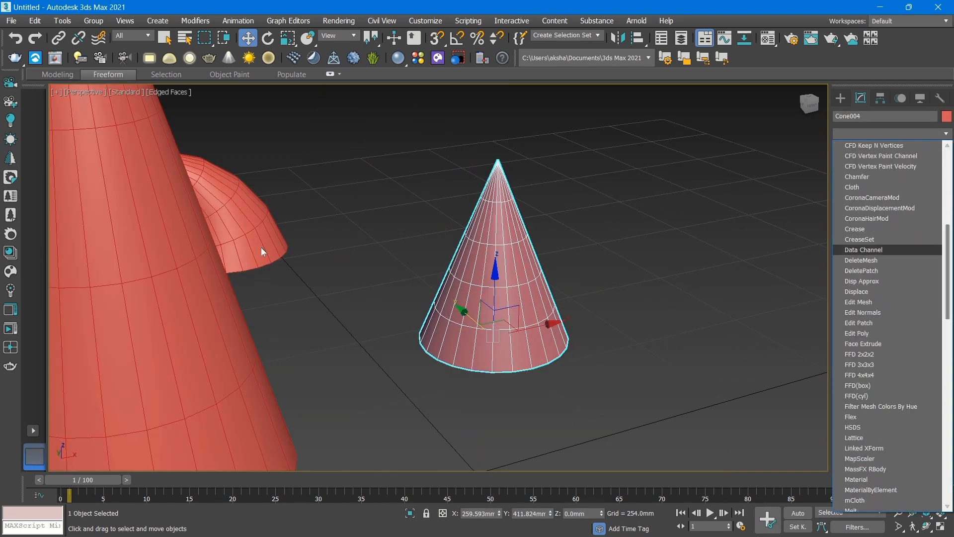
scroll(882, 402, "down", 6)
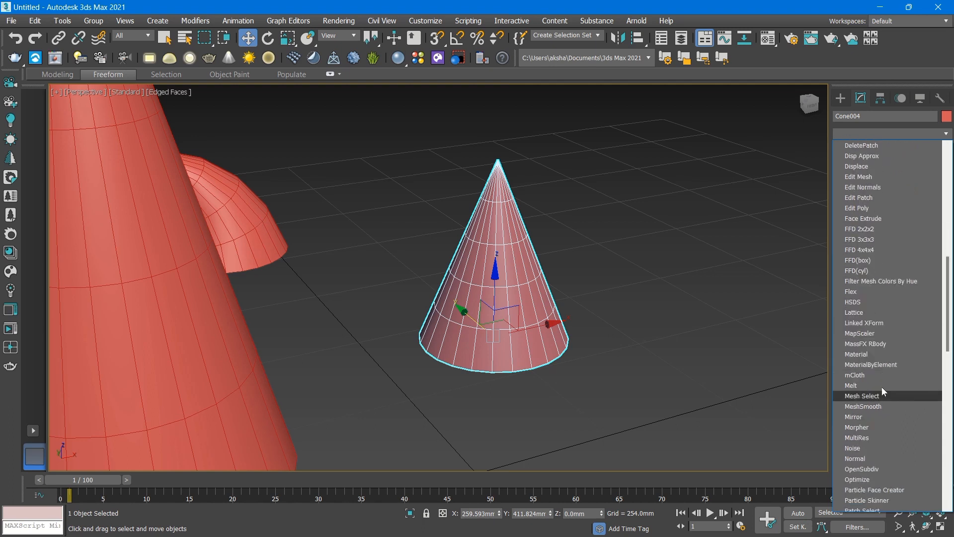
scroll(875, 380, "down", 6)
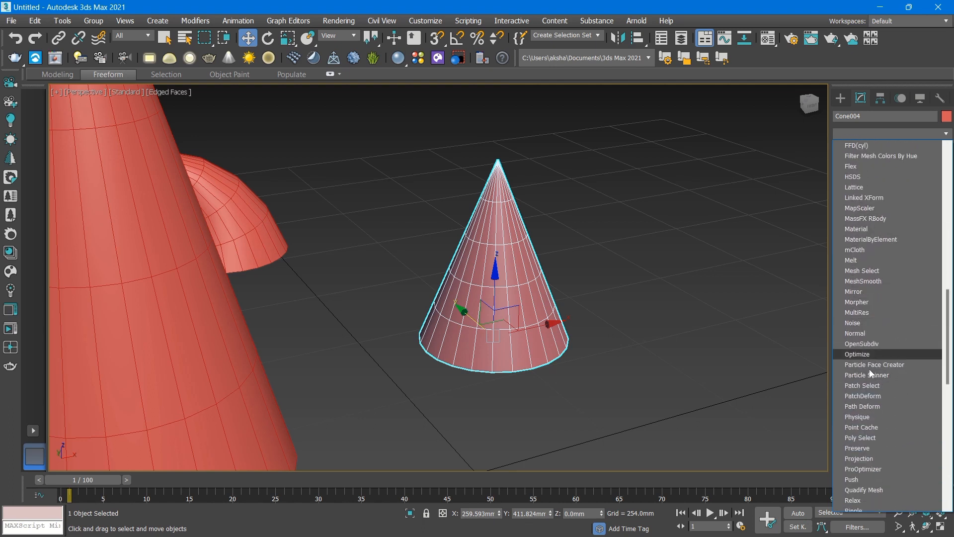
scroll(875, 378, "down", 5)
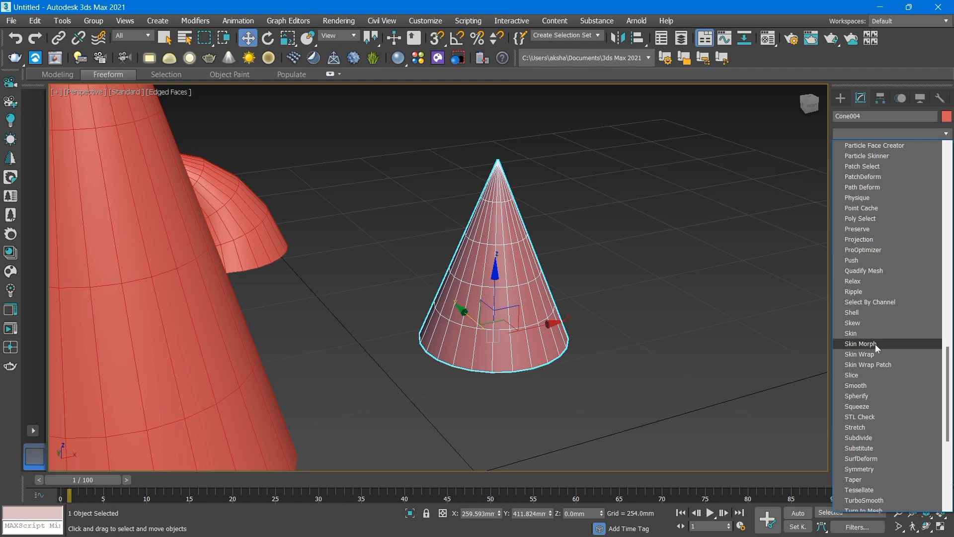
left_click(874, 414)
Set the Taper amount of the cone copy to 3.8 and adjust its curve slightly.
middle_click_drag(606, 309, 540, 336)
left_click_drag(921, 279, 929, 257)
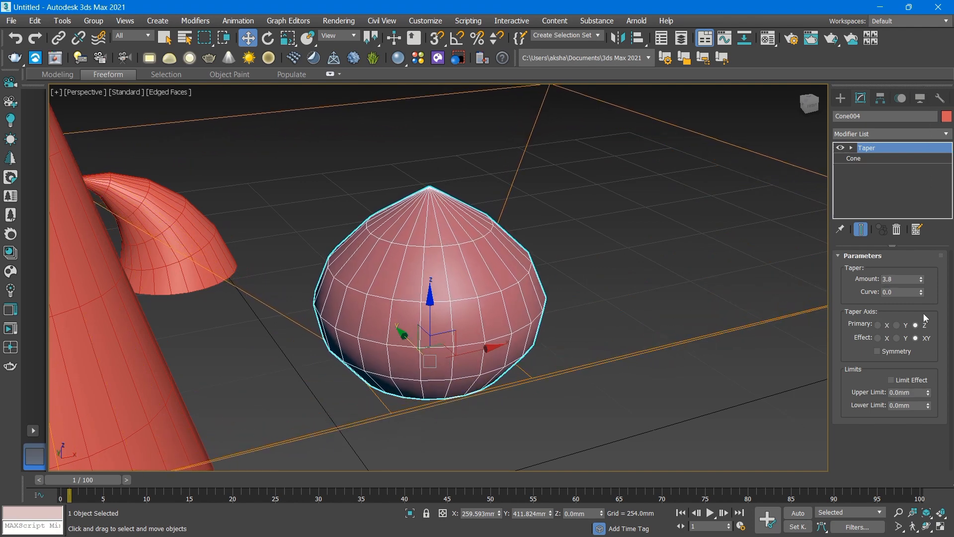
mouse_move(921, 293)
left_mouse_down()
mouse_move(936, 105)
mouse_move(915, 319)
mouse_move(913, 290)
left_mouse_up()
Deselect the tapered cone and compare the original cone with the three modified copies.
scroll(681, 270, "down", 5)
left_click(687, 157)
middle_click_drag(517, 294, 538, 301, "alt")
left_click(531, 300)
left_click_drag(446, 321, 237, 201)
left_click(492, 290)
middle_click_drag(492, 294, 407, 259, "alt")
scroll(406, 257, "up", 4)
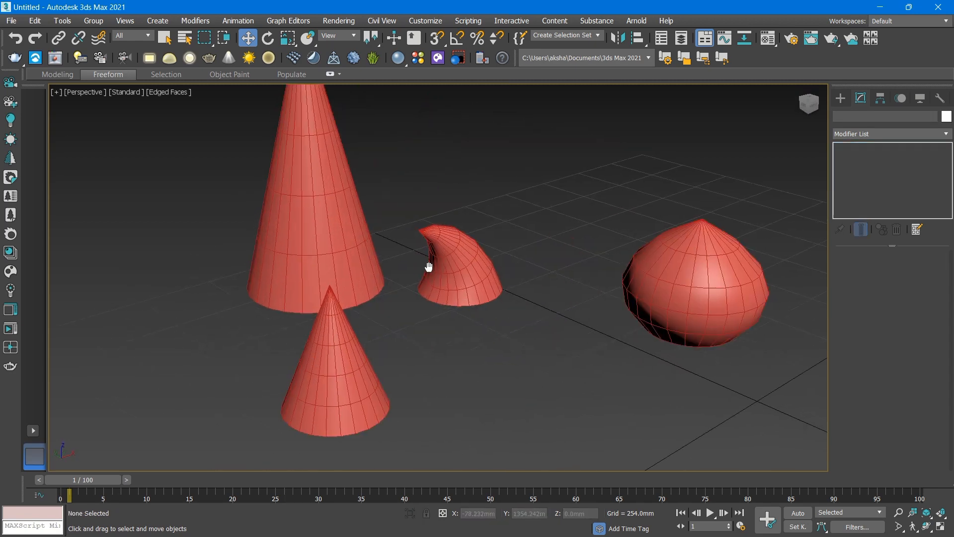
Turn the original cone, Cone001, into a Morph compound object and start picking a target with the Copy option.
left_click(376, 357)
left_click(375, 358)
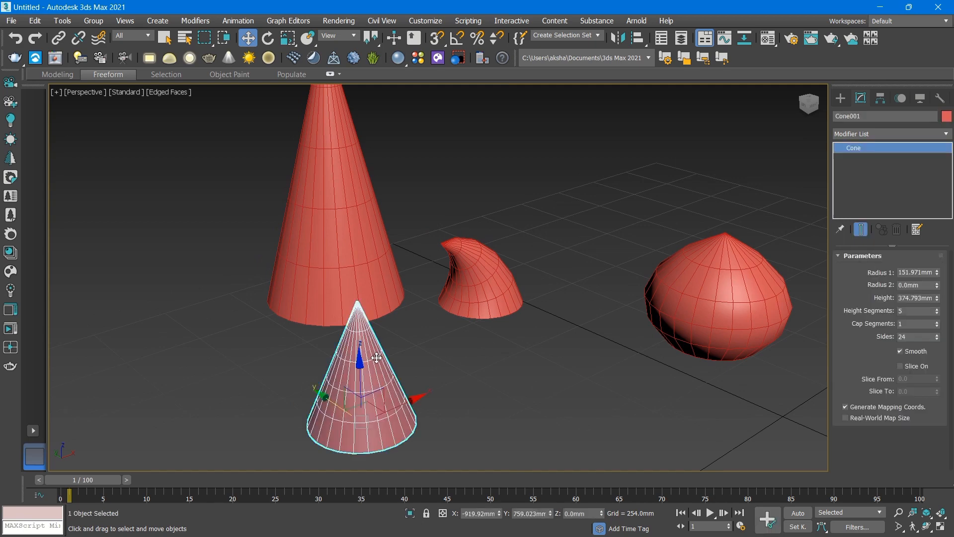
left_click(841, 99)
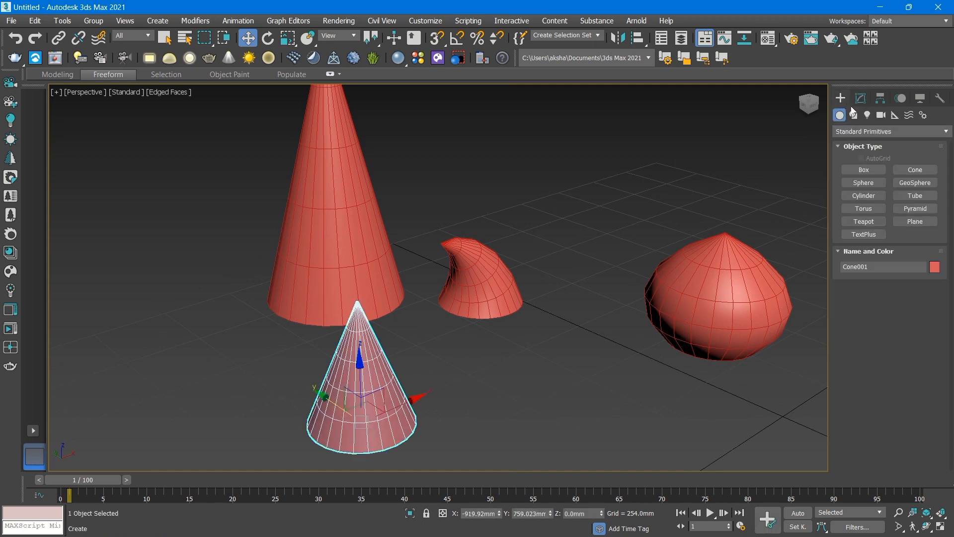
left_click(869, 130)
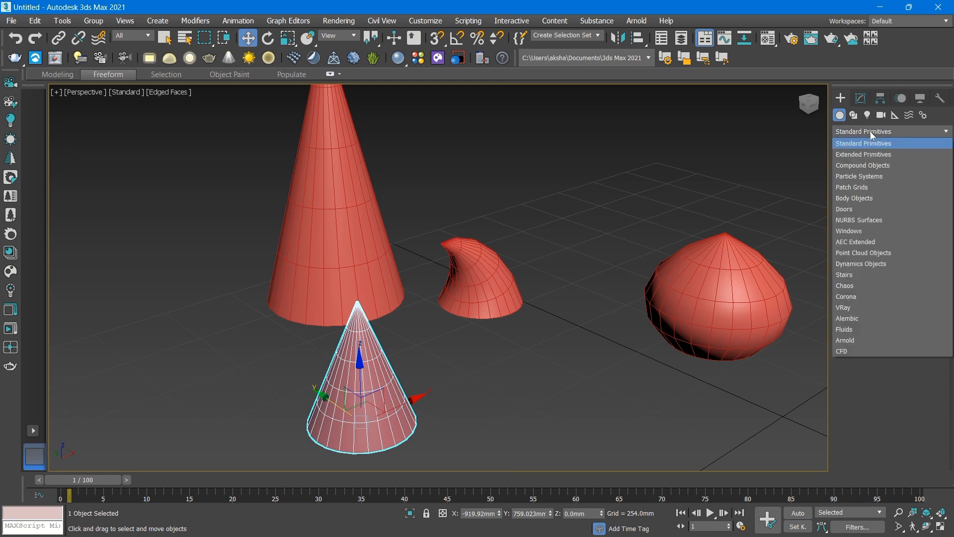
left_click(875, 166)
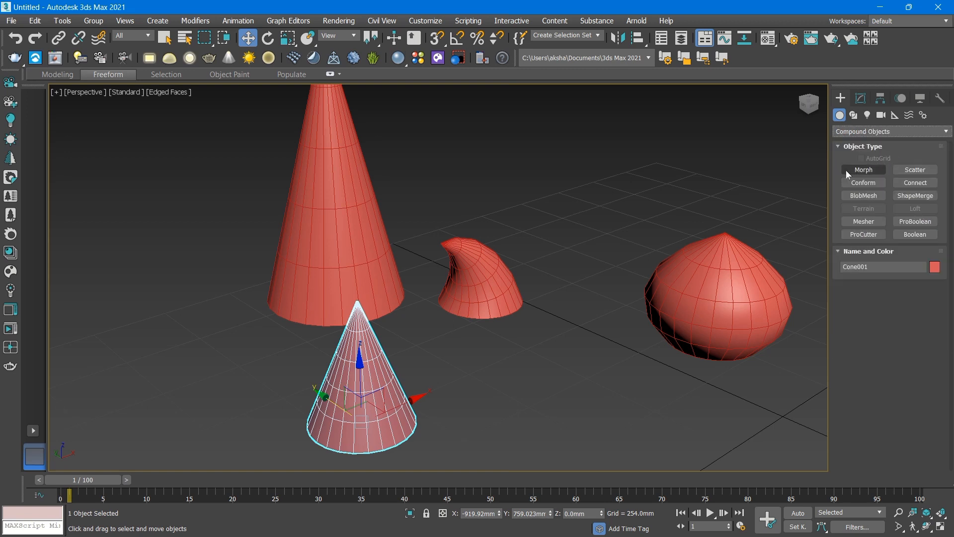
left_click(875, 171)
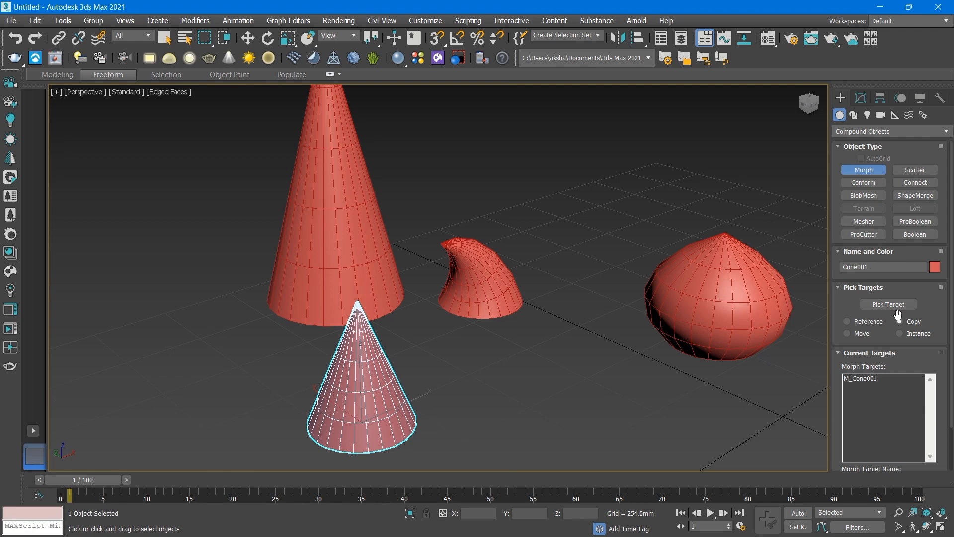
scroll(924, 337, "down", 1)
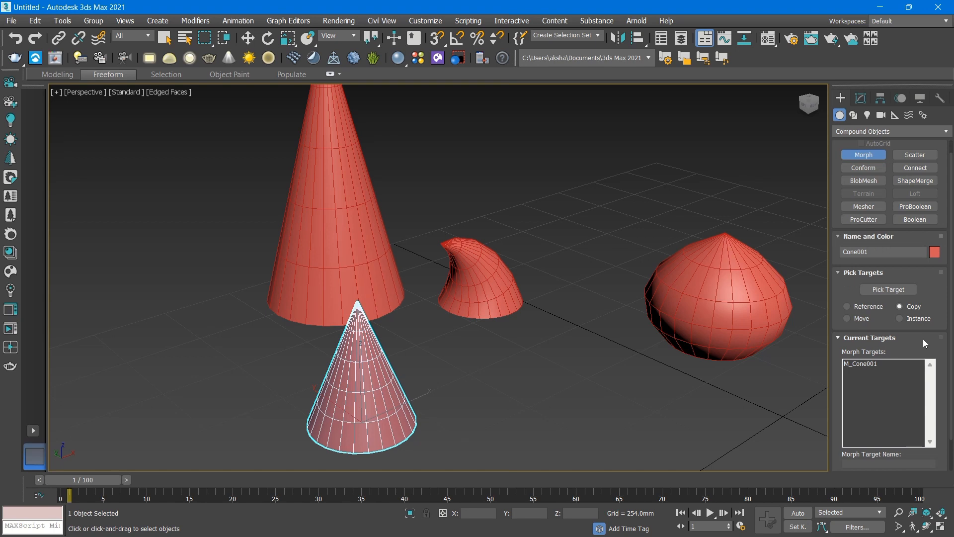
scroll(923, 339, "up", 1)
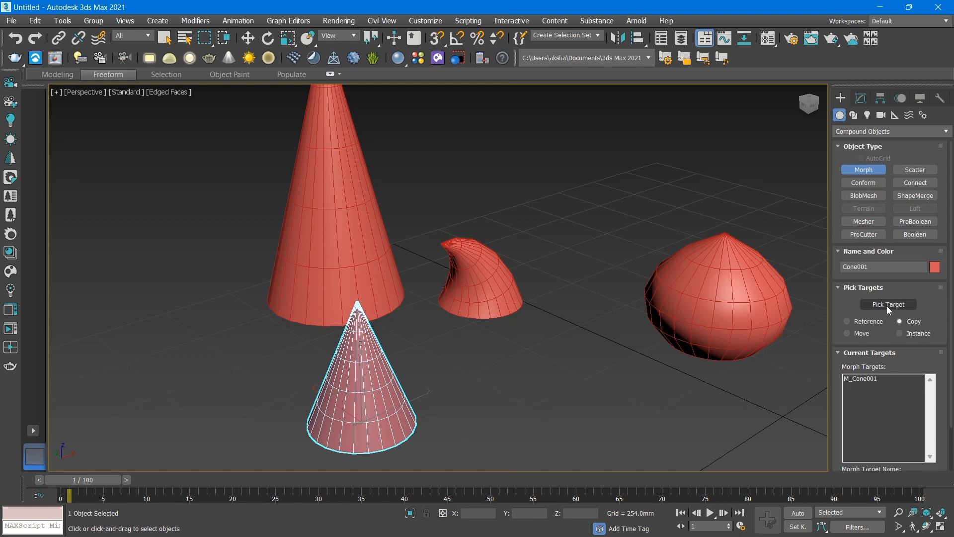
left_click(899, 304)
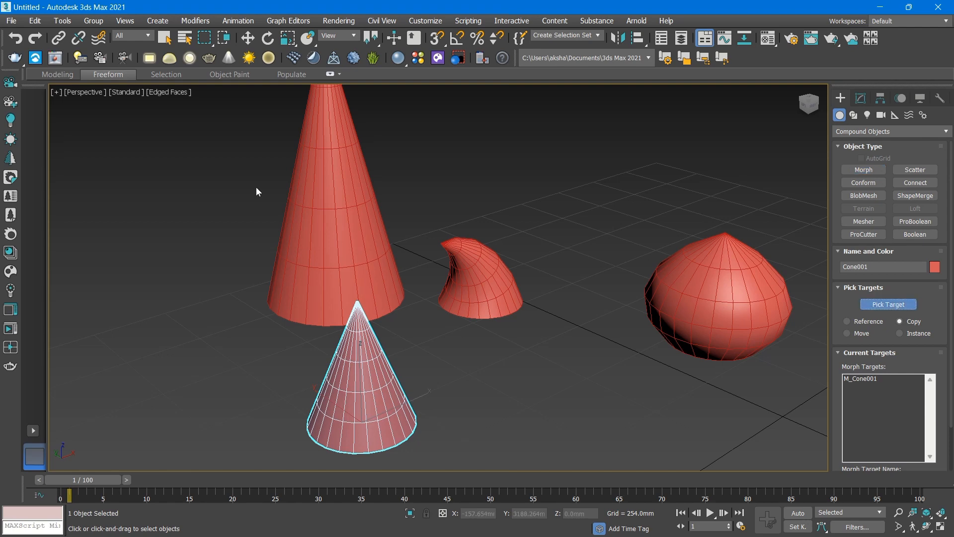
Examine the enlarged, bent and tapered cones around the original as possible morph targets.
middle_click_drag(457, 228, 469, 252)
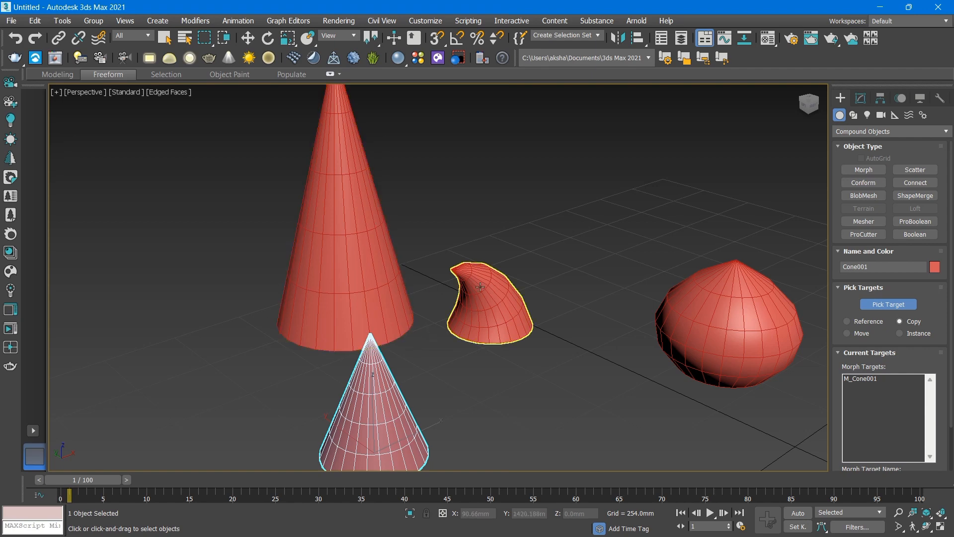
scroll(513, 237, "down", 3)
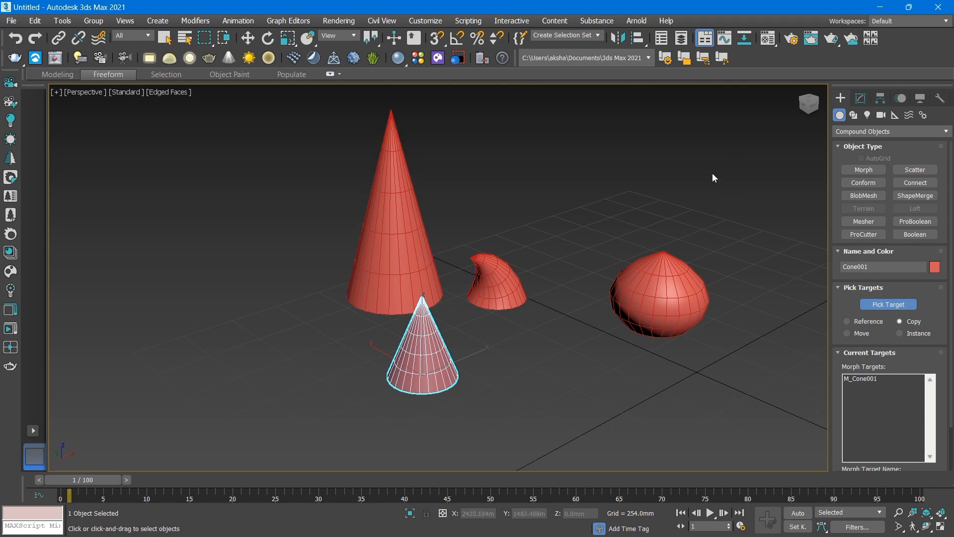
scroll(405, 223, "up", 3)
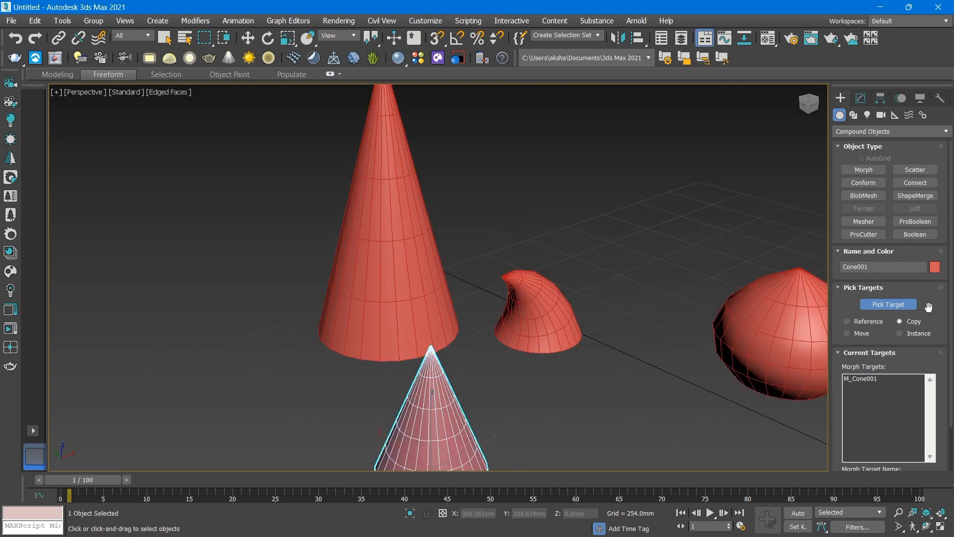
middle_click_drag(681, 299, 604, 273)
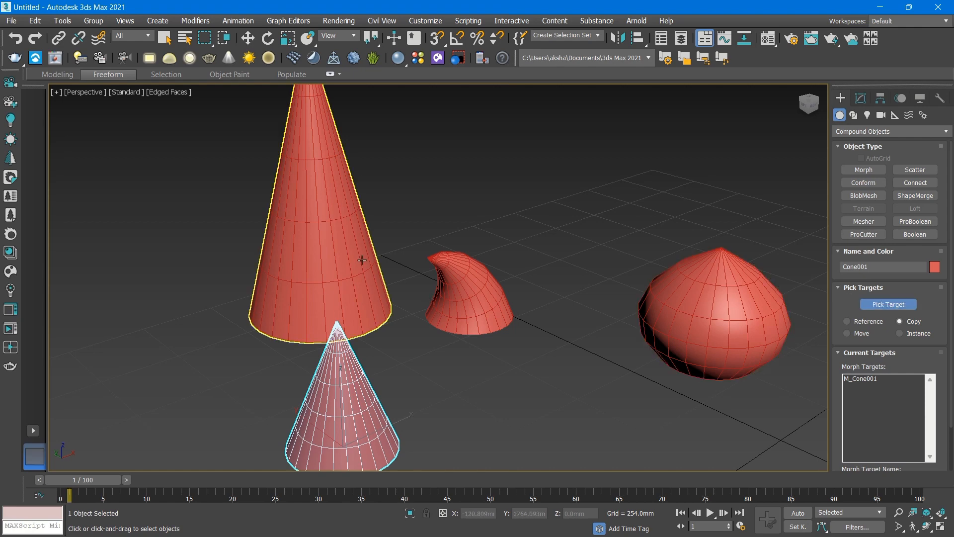
middle_click_drag(366, 258, 391, 255)
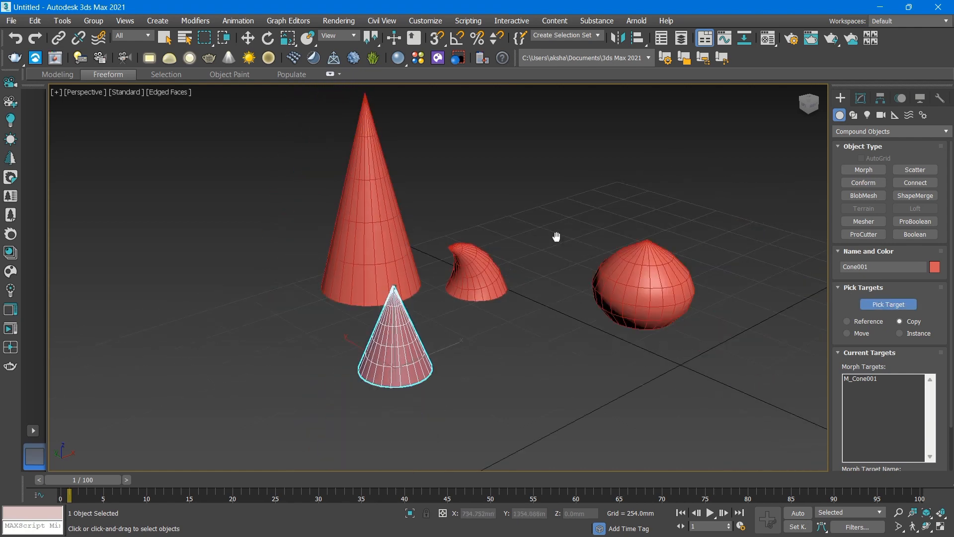
middle_click_drag(556, 236, 541, 249)
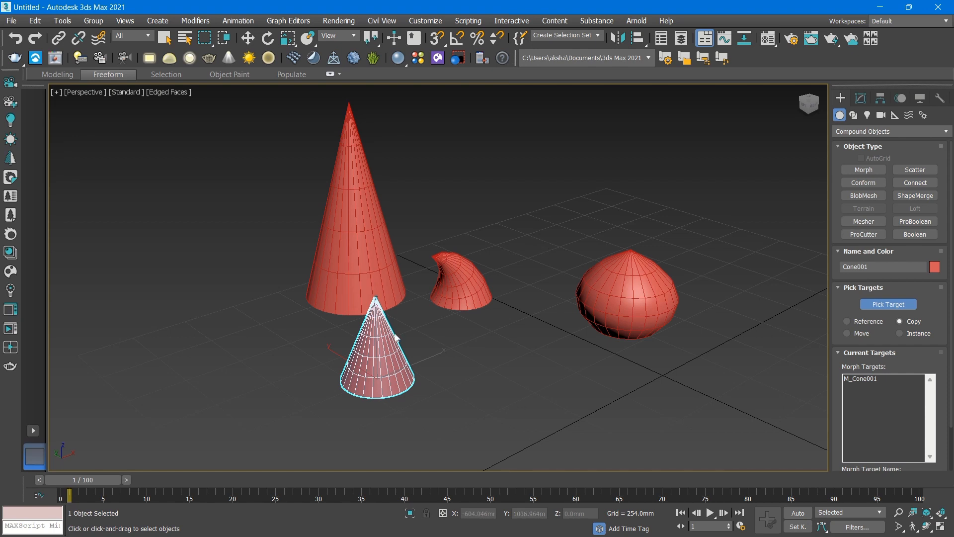
middle_click_drag(393, 321, 432, 328)
middle_click_drag(364, 285, 416, 279)
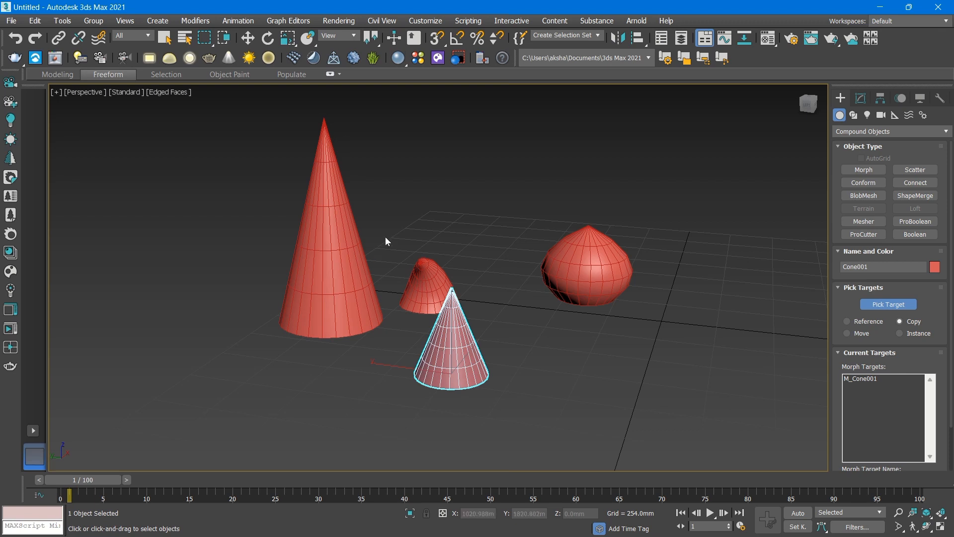
middle_click_drag(386, 238, 460, 269)
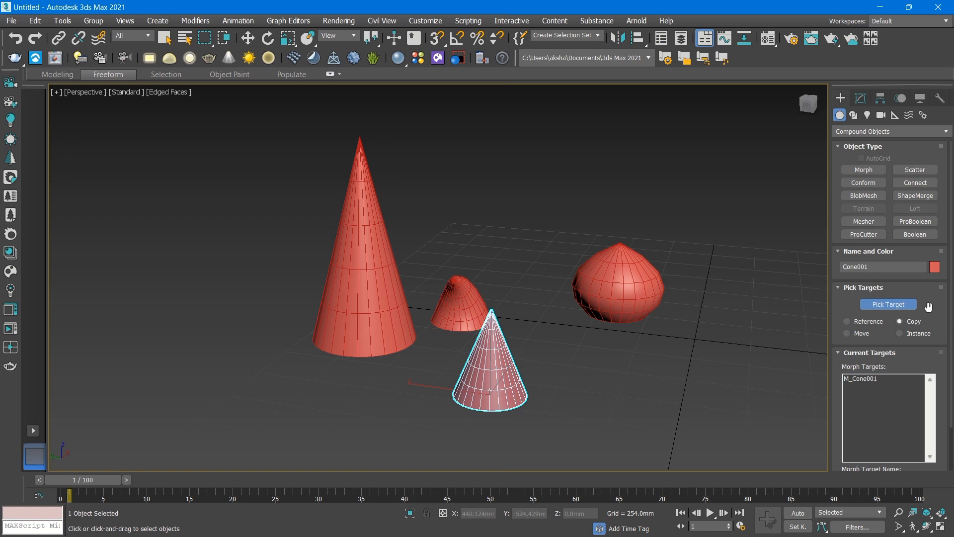
Go to frame 100 and pick the tall cone, Cone002, as a morph target for the original cone.
left_click(897, 304)
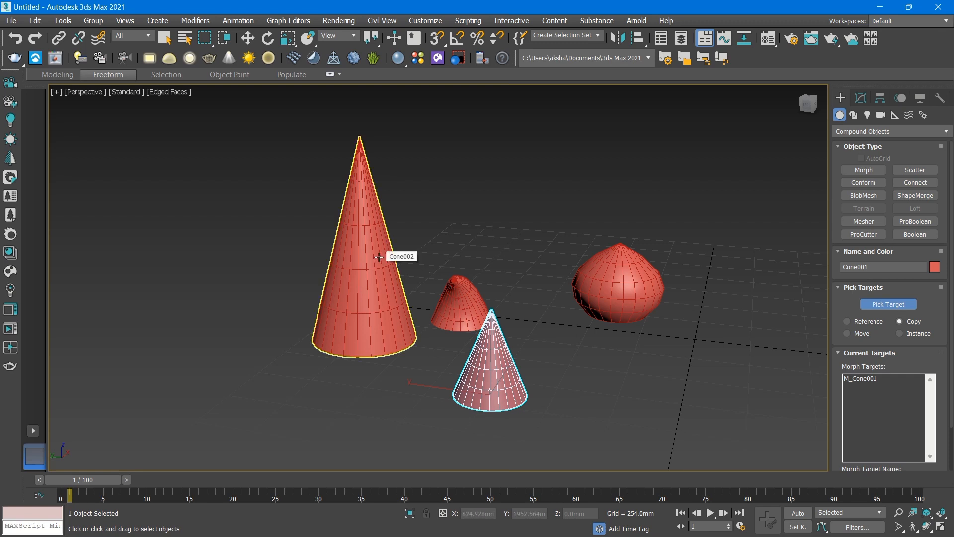
left_click_drag(71, 479, 920, 478)
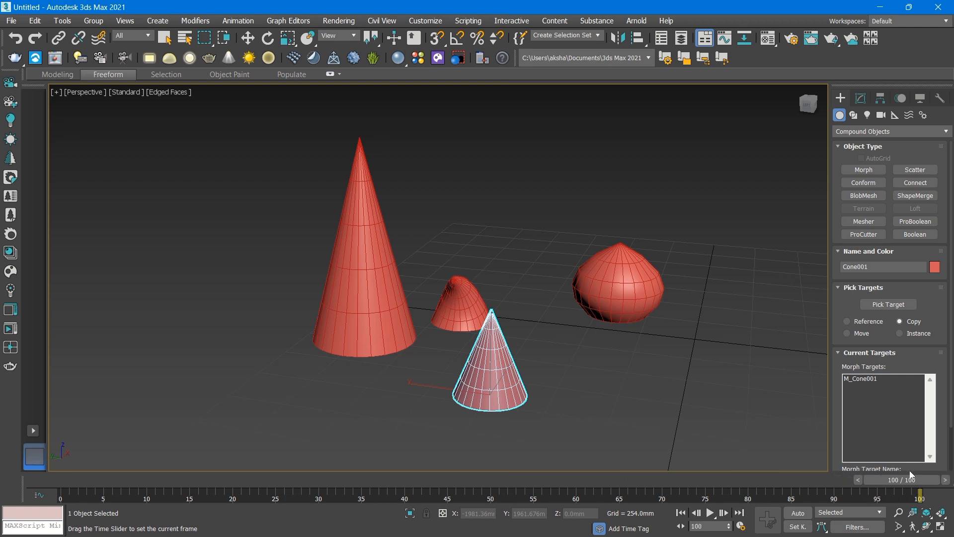
left_click(358, 240)
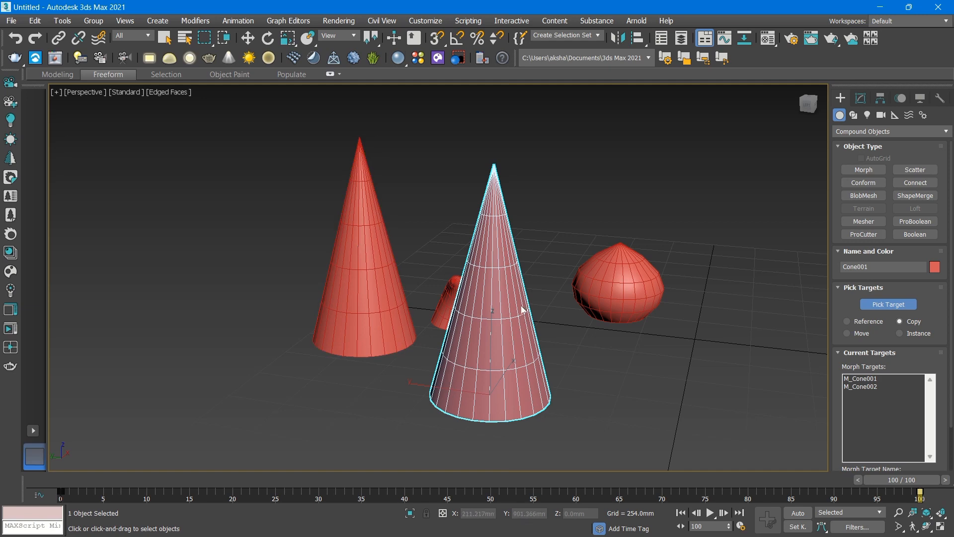
Inspect the morphed cone, play the animation of its transformation and return to frame 0.
middle_click_drag(521, 310, 463, 307, "alt")
scroll(502, 317, "up", 3)
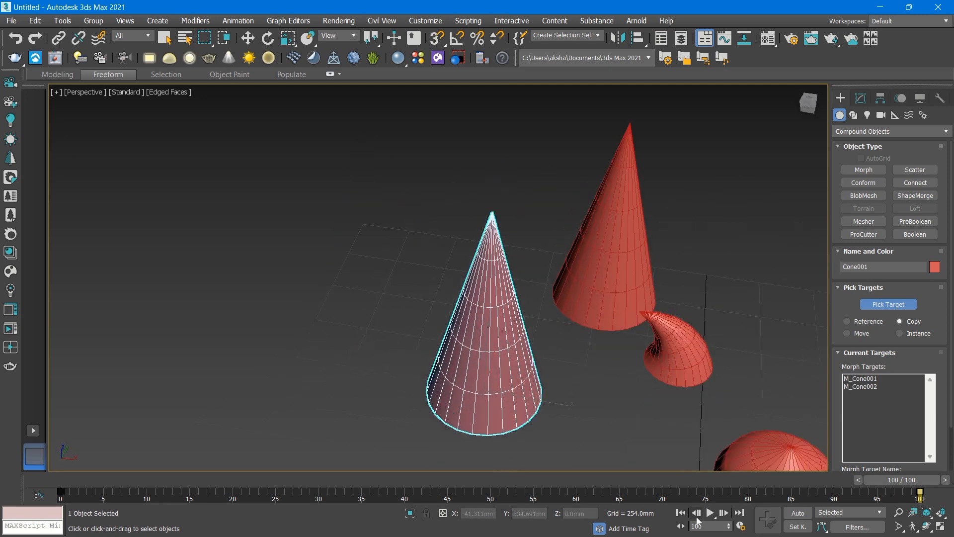
middle_click_drag(532, 363, 606, 332, "alt")
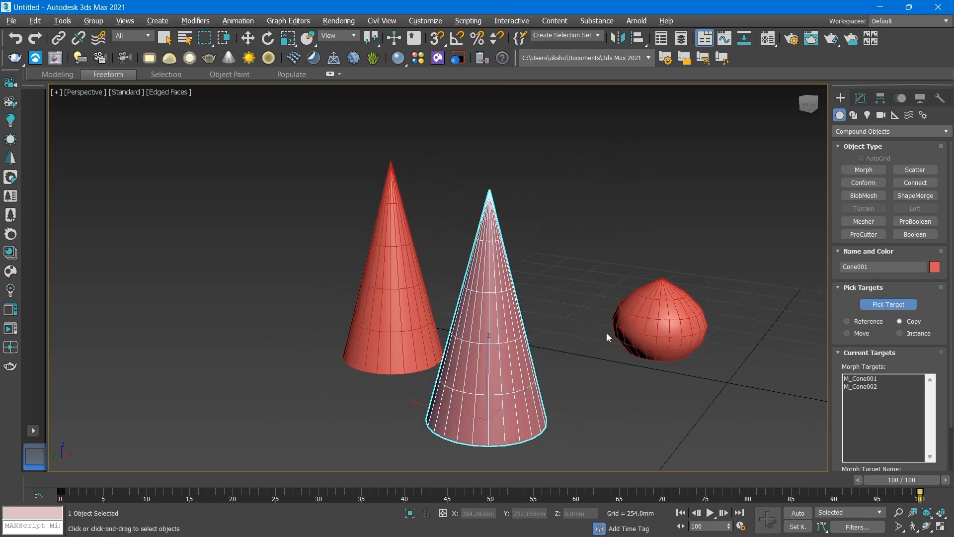
middle_click_drag(539, 341, 575, 329, "alt")
middle_click_drag(500, 357, 682, 417, "alt")
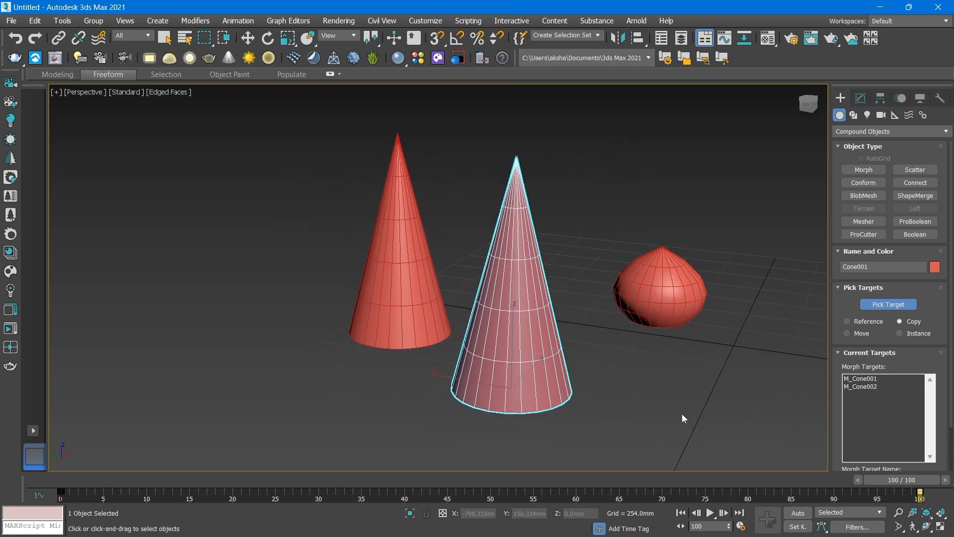
left_click(711, 513)
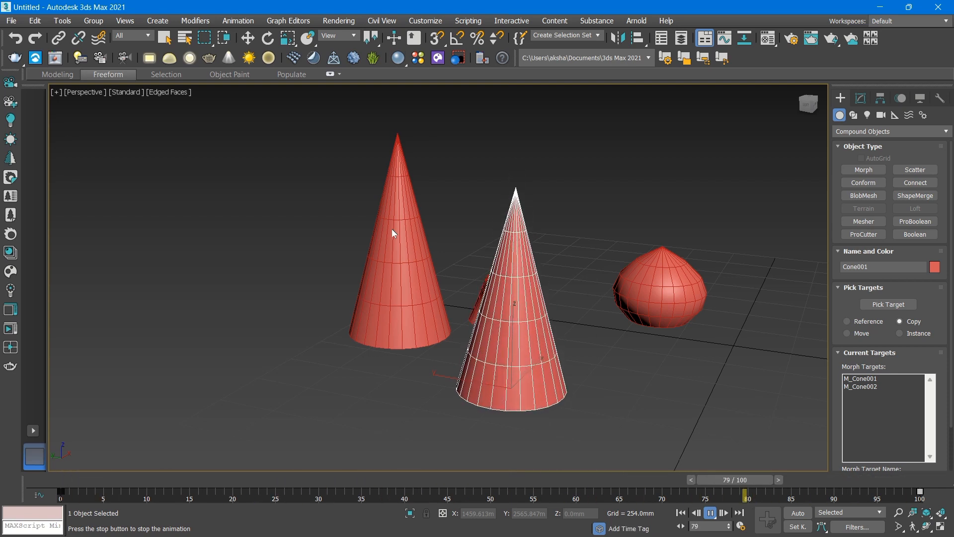
left_click(710, 514)
left_click_drag(529, 480, 69, 479)
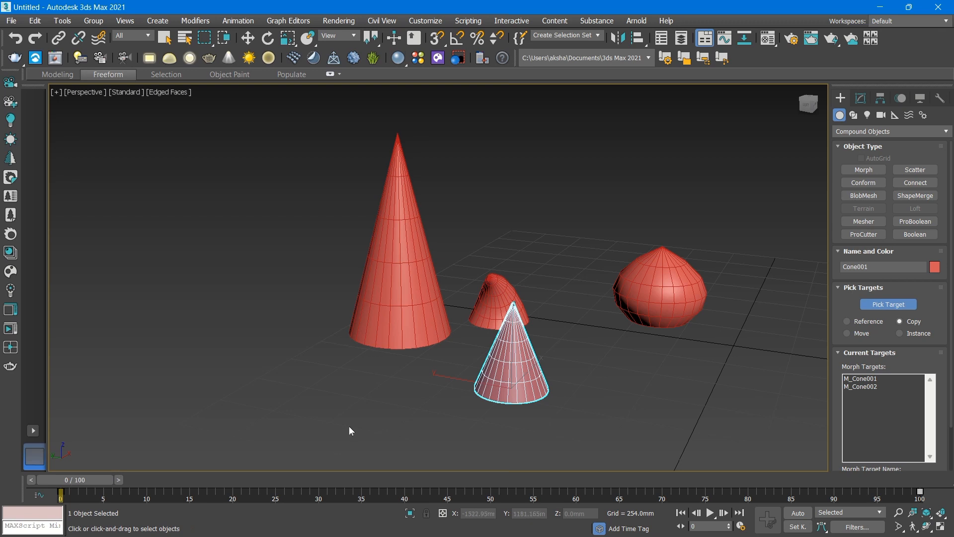
Undo the morph to the tall cone and deselect all objects.
key("ctrl+z")
key("w")
left_click(274, 326)
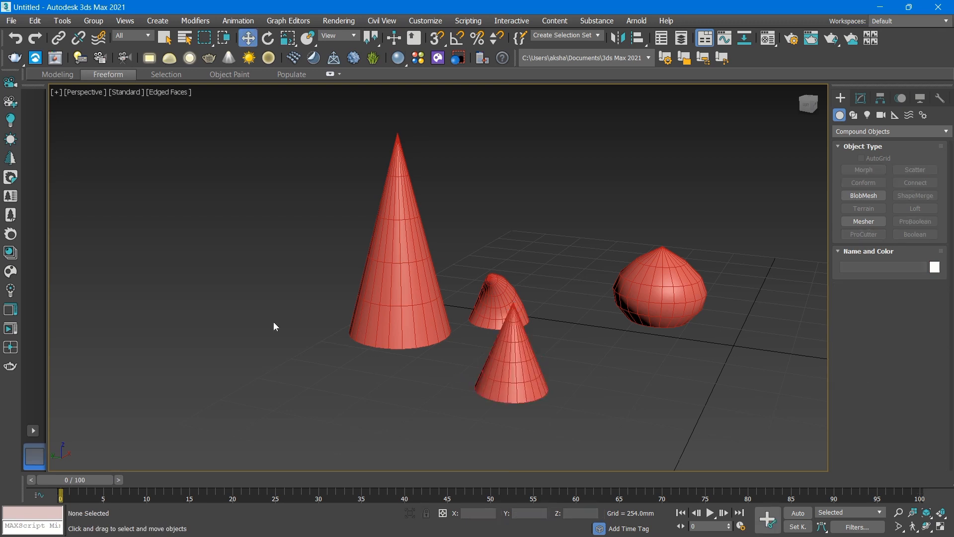
Try to morph the original cone into the tall cone, Cone002, at frame 0 and play back the animation.
left_click(512, 340)
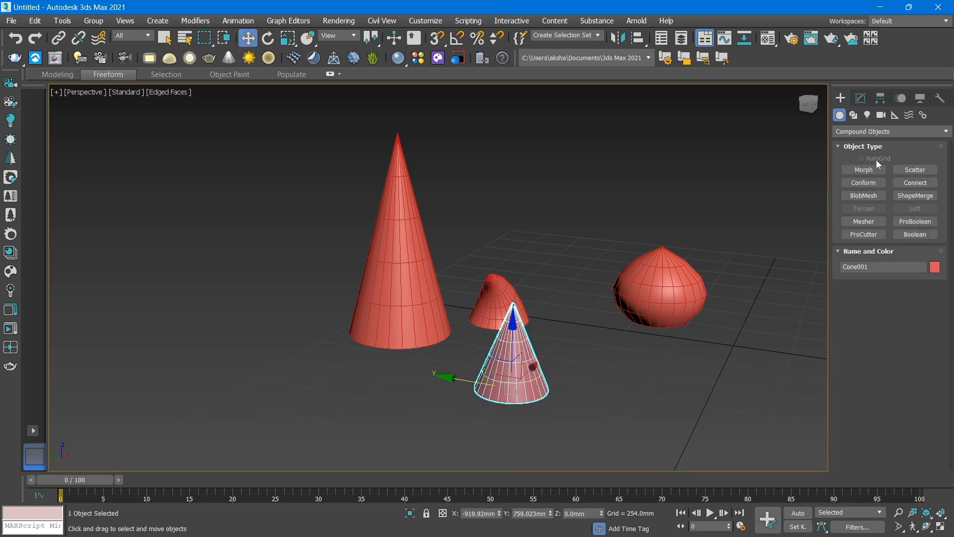
left_click(873, 170)
left_click(899, 305)
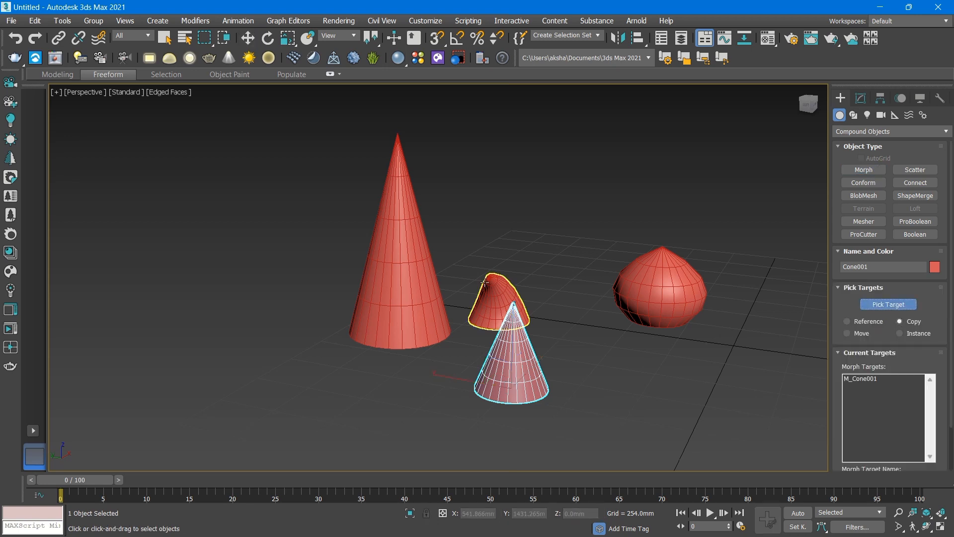
left_click(423, 251)
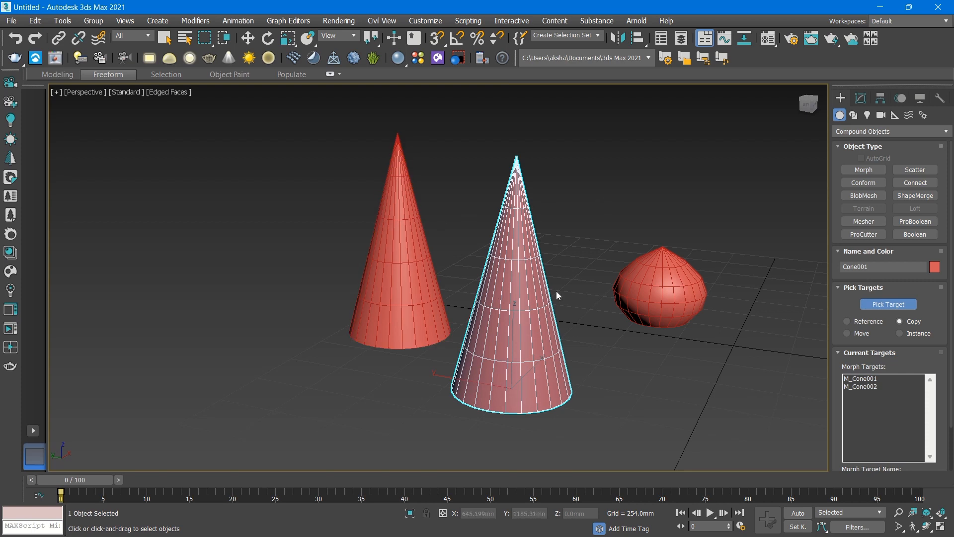
left_click(711, 514)
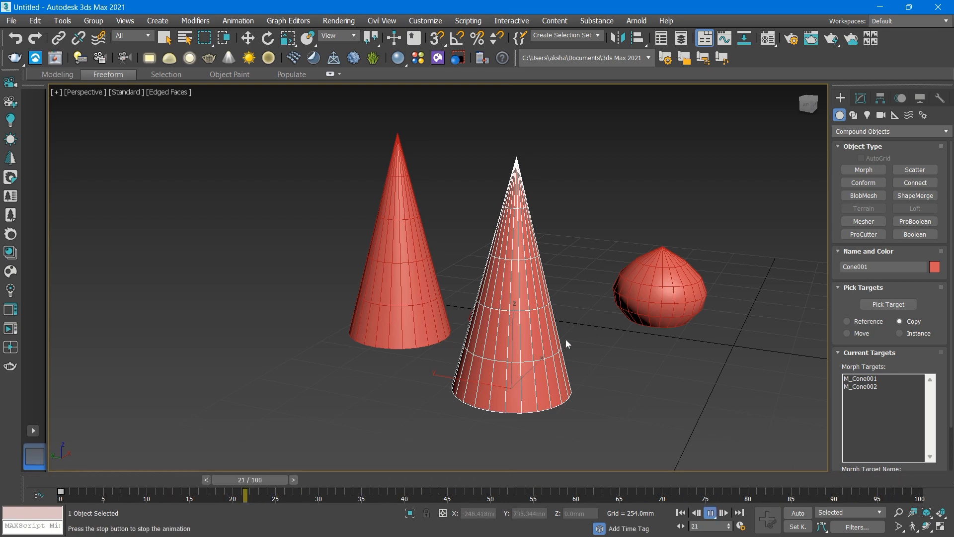
left_click(712, 518)
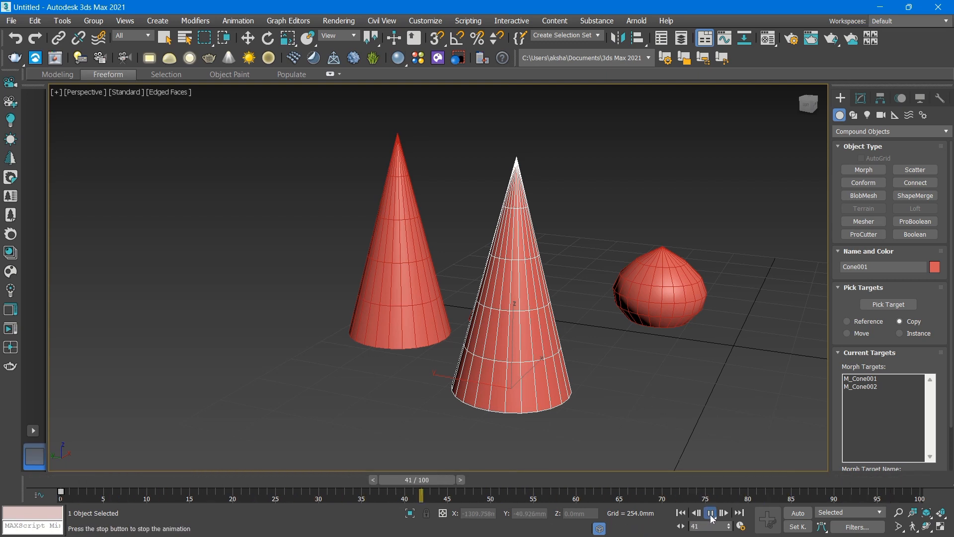
Undo the morph to the tall cone, return to frame 0 and deselect the original cone.
key("ctrl+z")
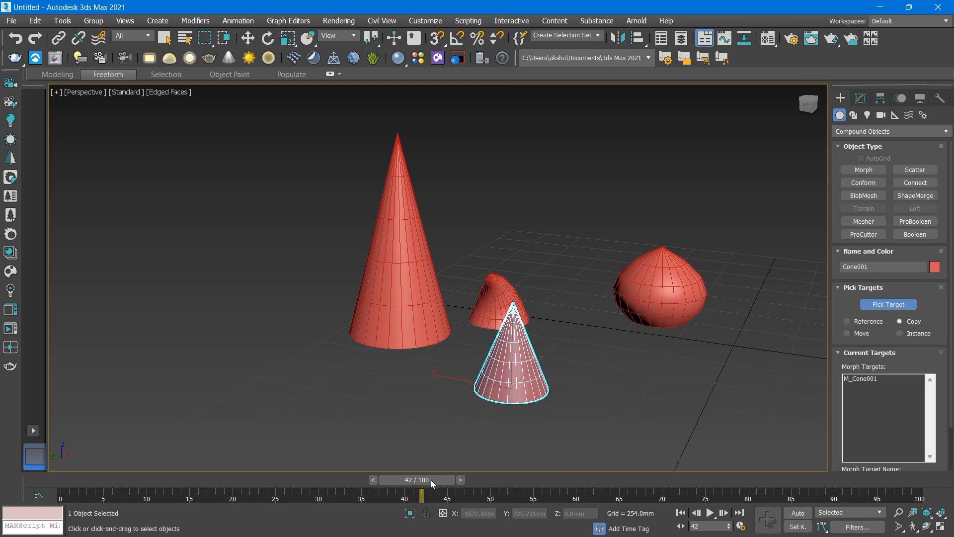
left_click_drag(430, 479, 85, 473)
middle_click_drag(587, 279, 581, 287)
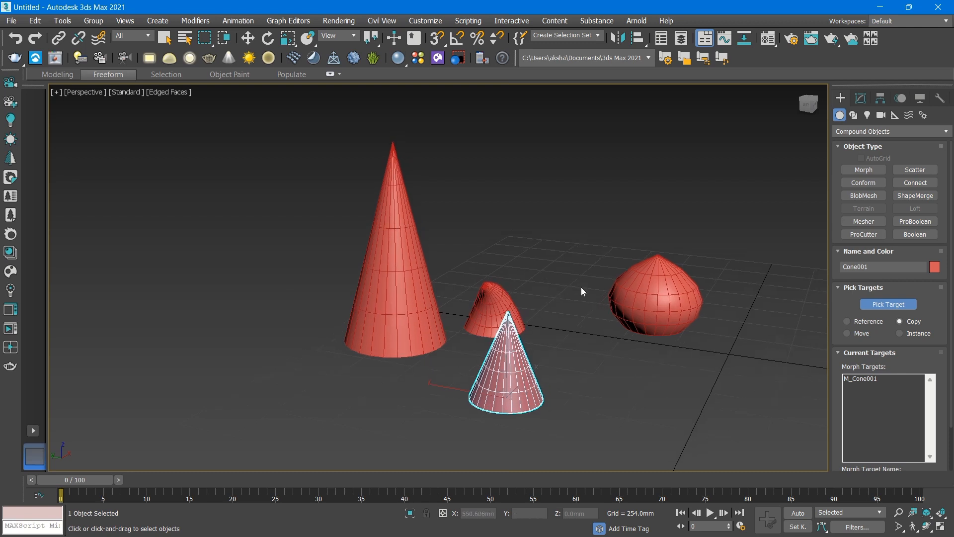
right_click(541, 222)
left_click(546, 320)
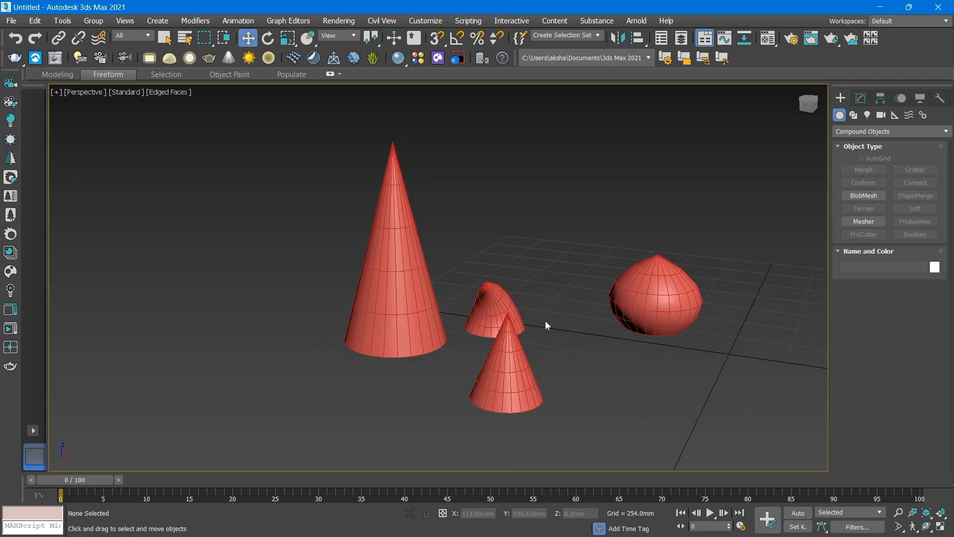
Start a Morph on the original cone and pick the tall cone, Cone002, as its target at frame 25.
left_click(514, 356)
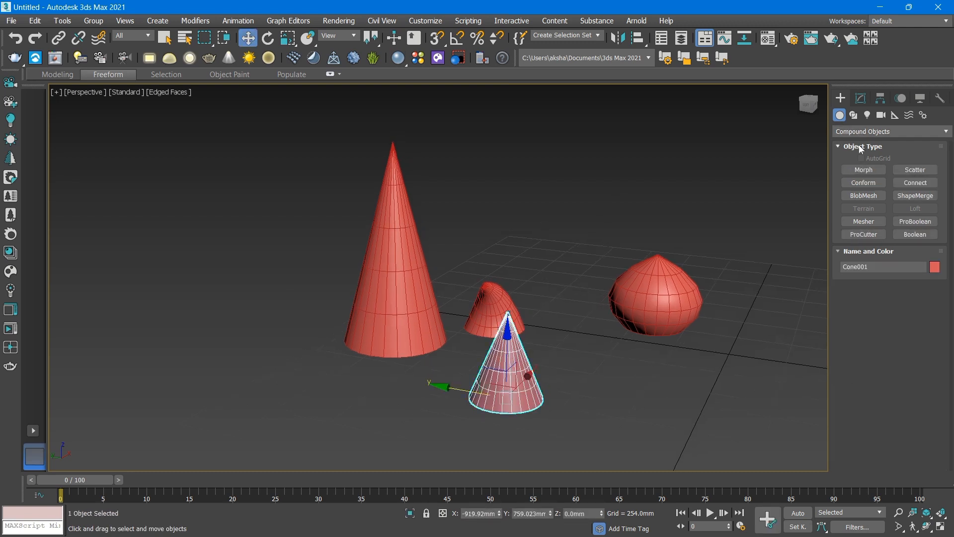
left_click(865, 170)
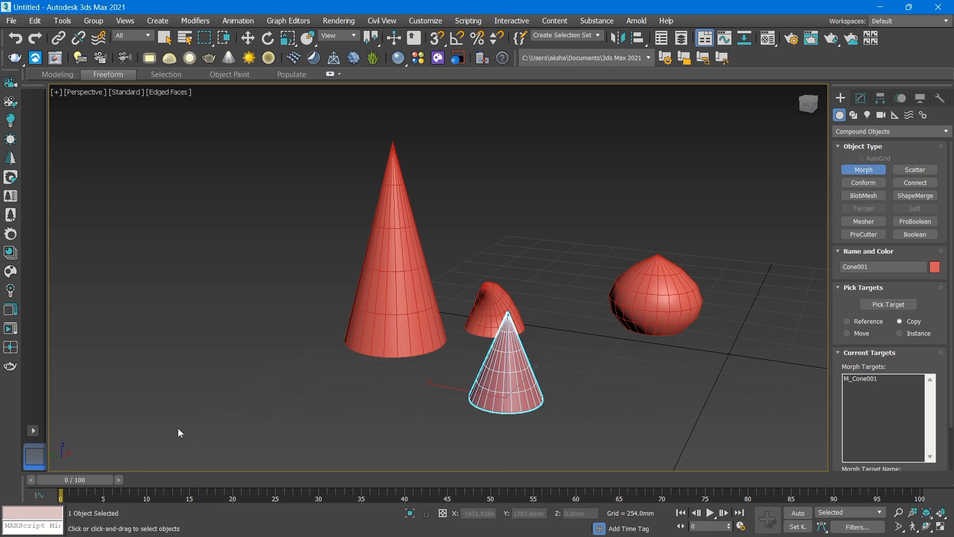
left_click_drag(75, 479, 280, 487)
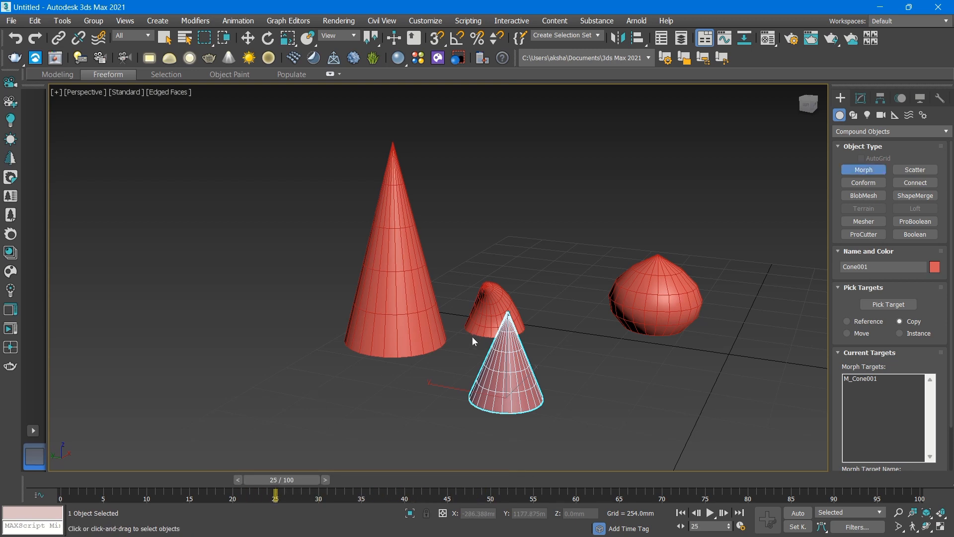
left_click(878, 306)
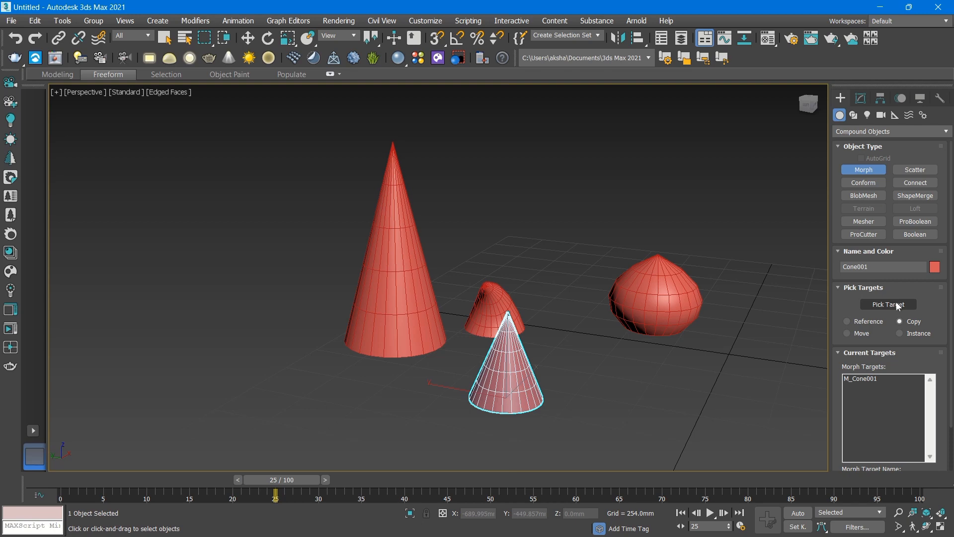
left_click(408, 218)
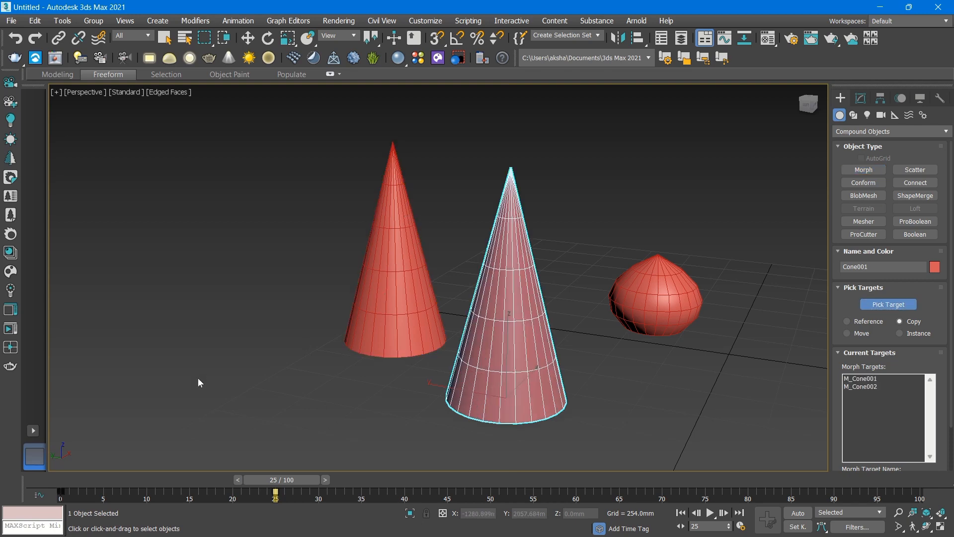
Go to frame 51 and pick the bent cone, Cone003, as the next morph target.
middle_click_drag(606, 346, 407, 275, "alt")
scroll(301, 242, "down", 3)
scroll(322, 255, "up", 3)
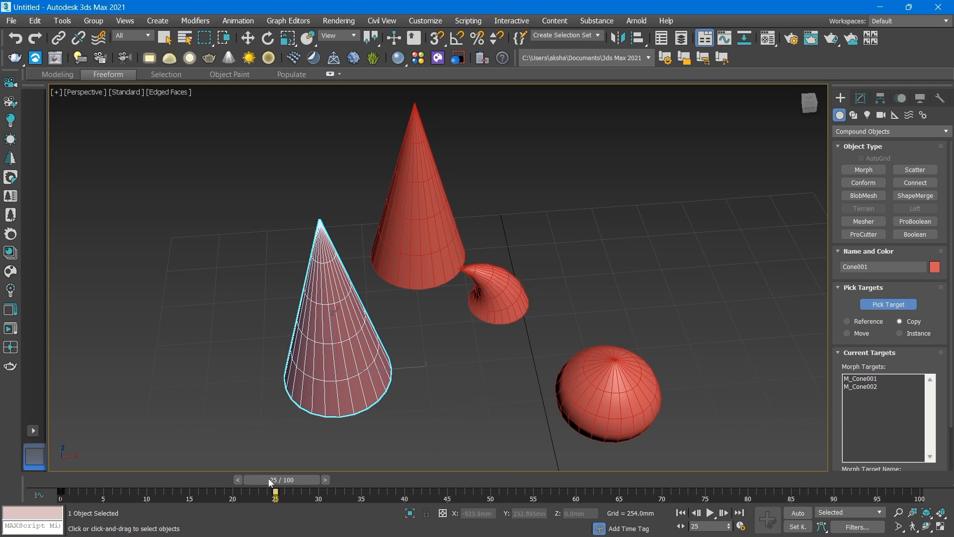
left_click_drag(270, 481, 489, 481)
left_click(904, 304)
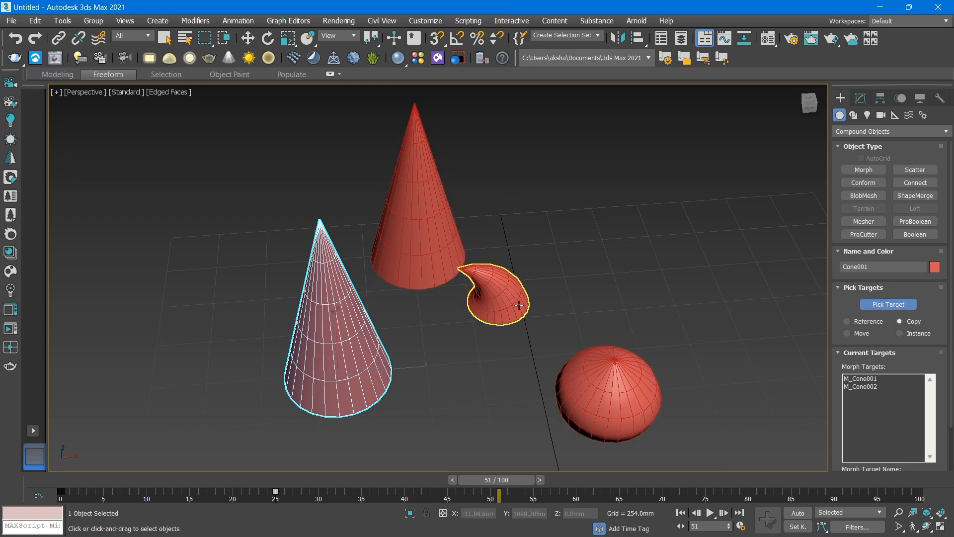
left_click(495, 292)
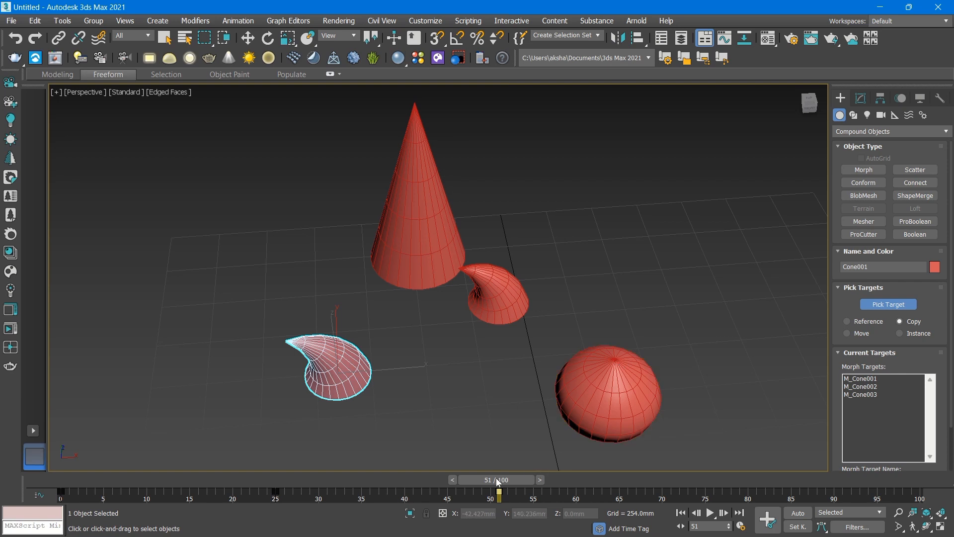
Go to frame 100 and pick the rounded, tapered cone, Cone004, as the last morph target.
left_click_drag(498, 481, 932, 481)
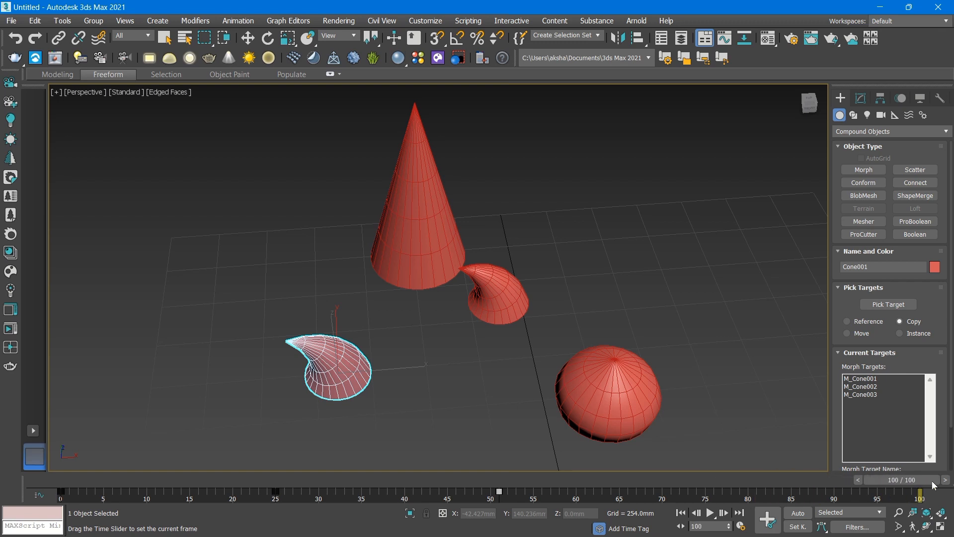
left_click(888, 304)
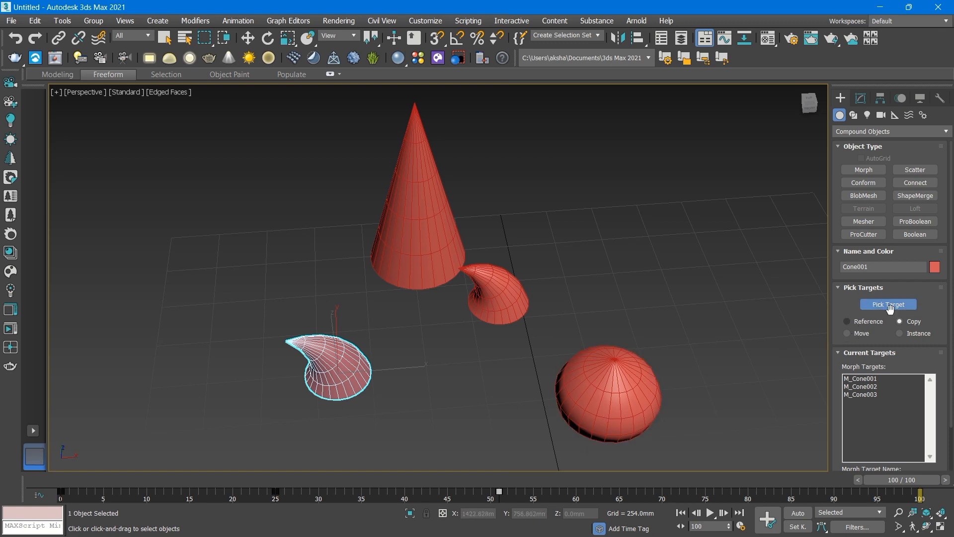
left_click(621, 380)
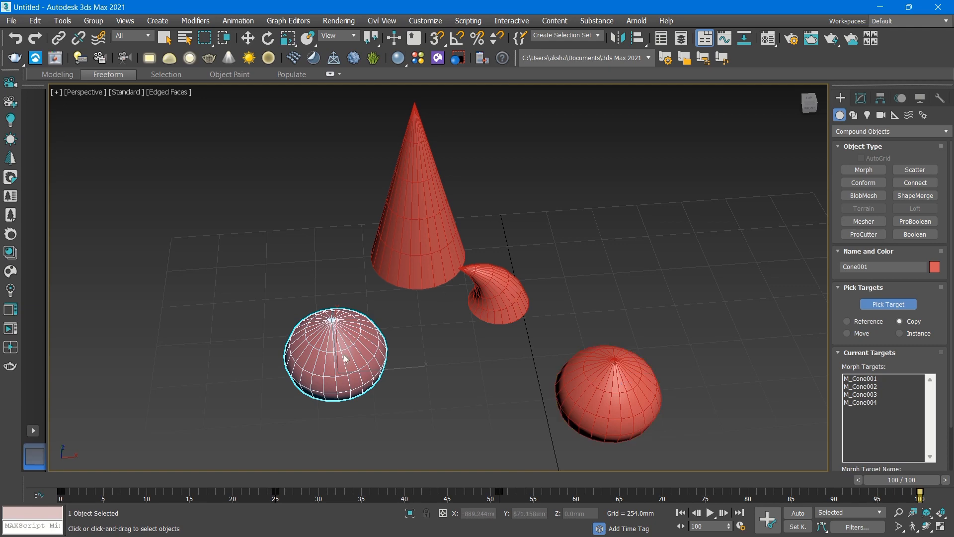
Play the morph animation and examine the cone's transformation through all its targets from several angles, then stop playback.
middle_click_drag(346, 357, 486, 314, "alt")
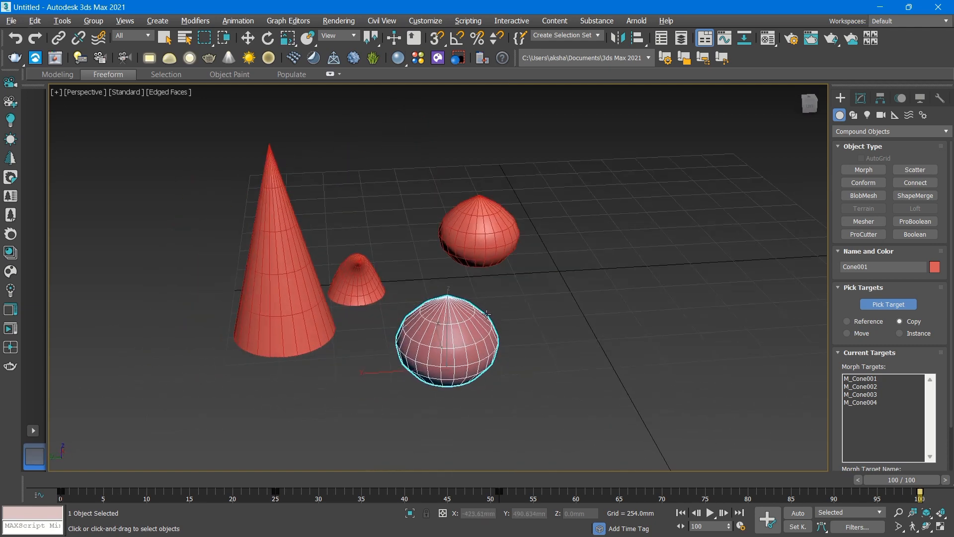
middle_click_drag(389, 269, 370, 244, "alt")
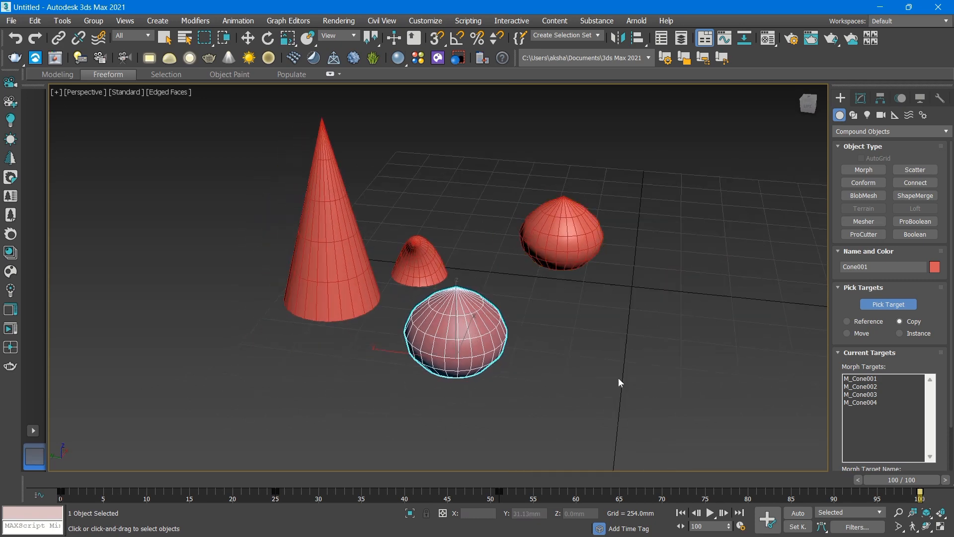
left_click(710, 513)
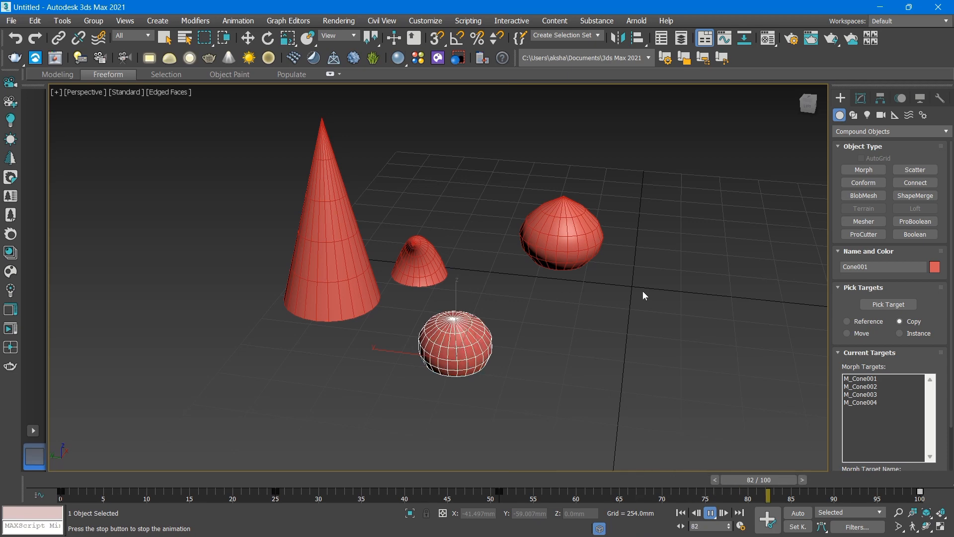
middle_click_drag(563, 292, 491, 292, "alt")
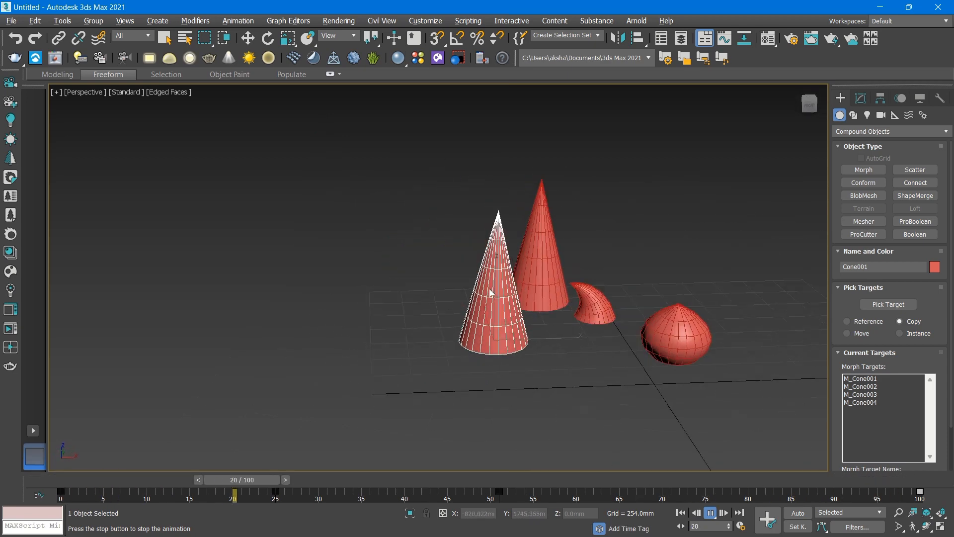
scroll(500, 327, "up", 6)
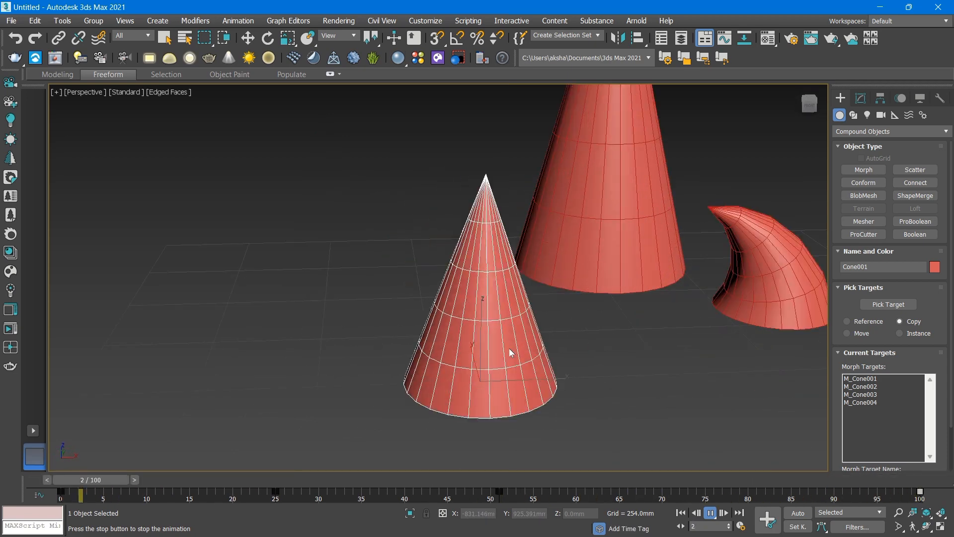
scroll(509, 348, "down", 2)
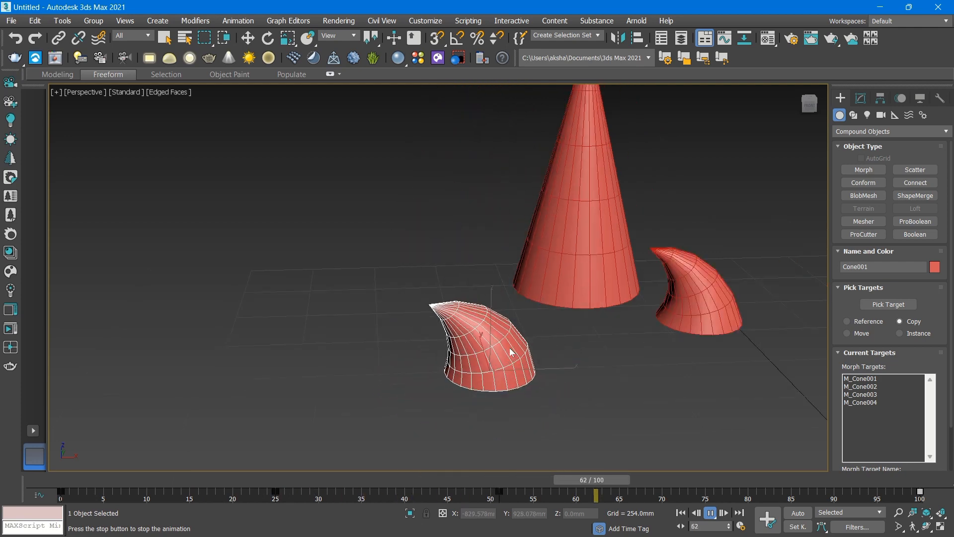
scroll(509, 348, "down", 3)
middle_click_drag(509, 348, 494, 308, "alt")
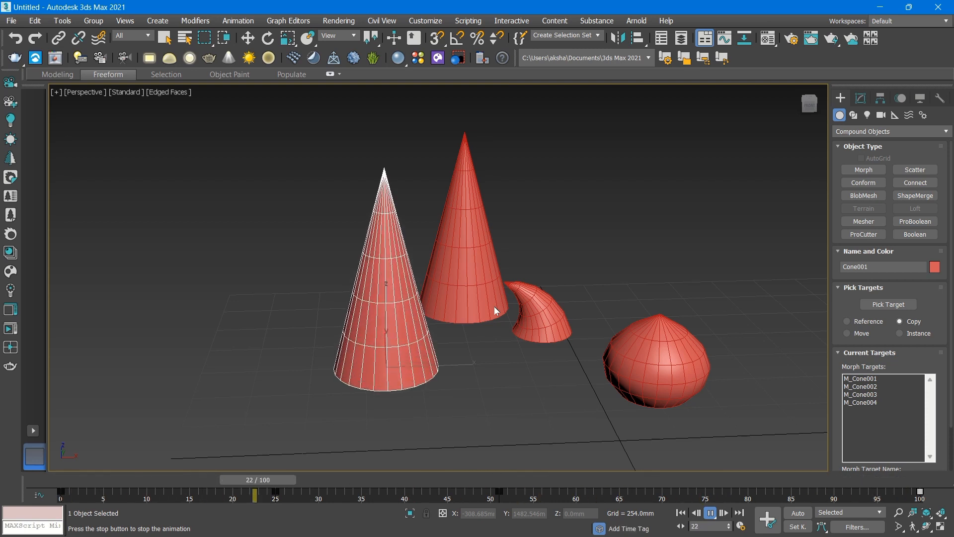
left_click(710, 512)
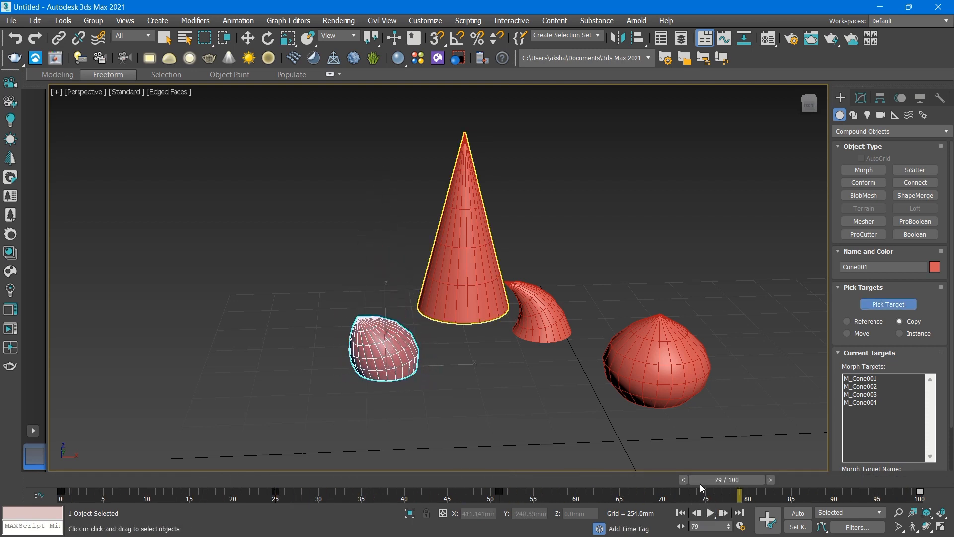
Undo the three picked morph targets of the original cone and deselect everything.
middle_click_drag(498, 284, 528, 342, "alt")
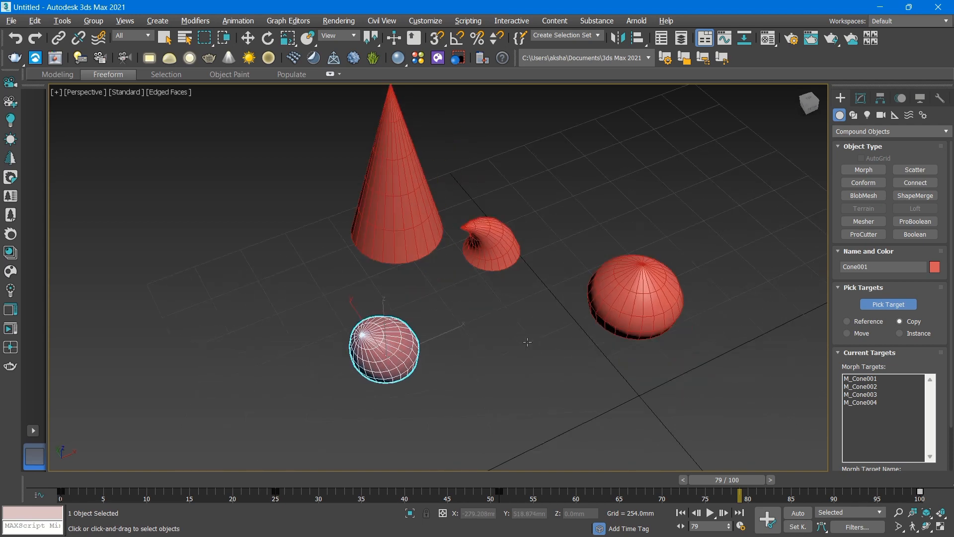
scroll(528, 342, "down", 3)
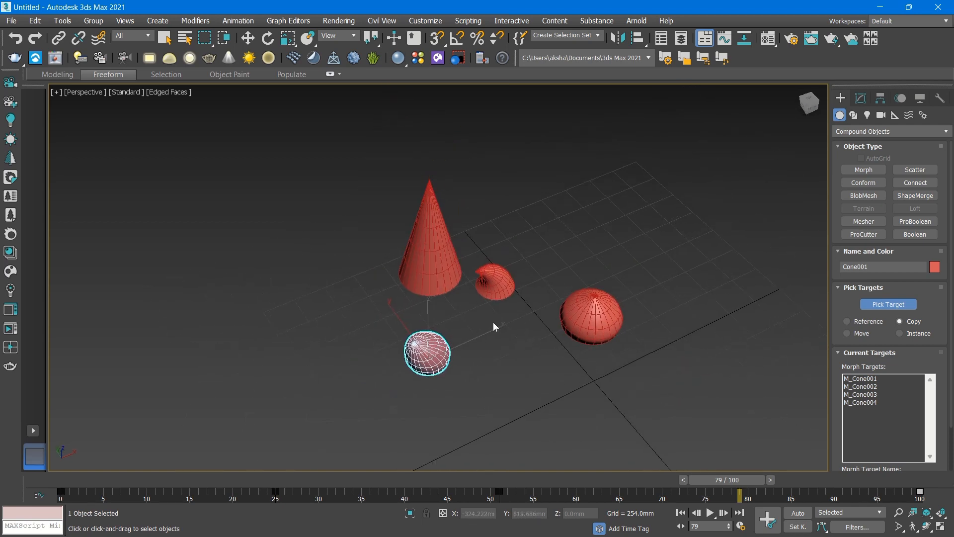
key("ctrl+z")
key("ctrl+z")
key("ctrl+z")
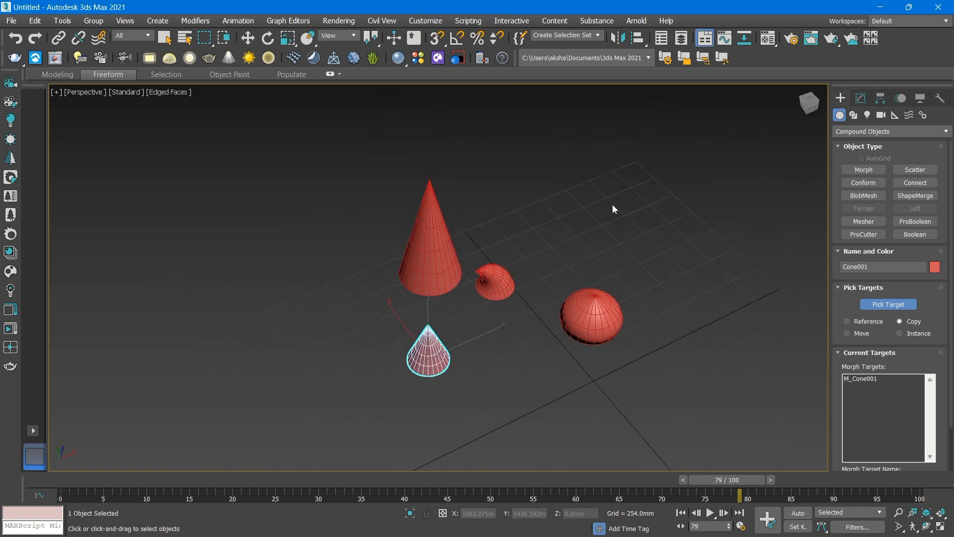
key("w")
left_click(472, 238)
Set the height segments of the tall cone, Cone002, to 6 and deselect it.
middle_click_drag(448, 231, 375, 357)
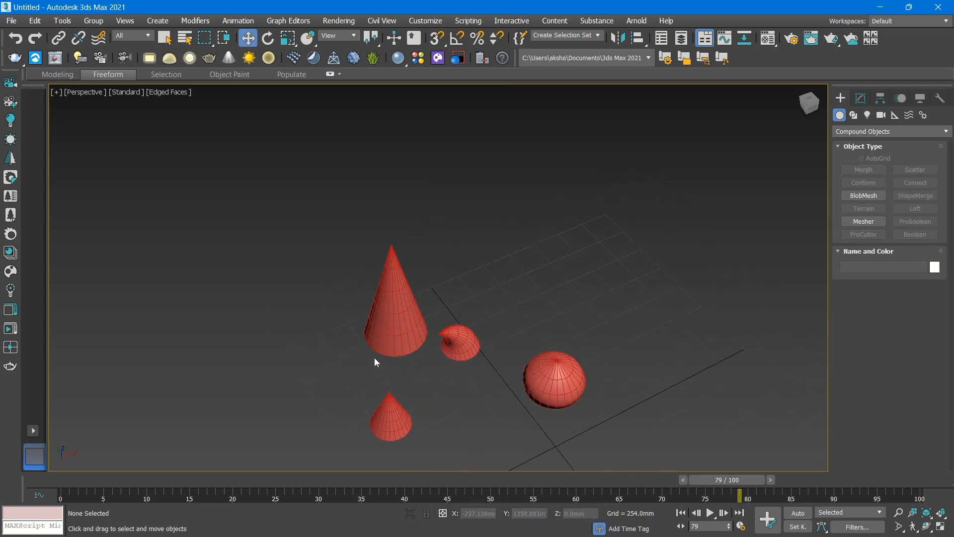
scroll(374, 357, "up", 3)
left_click(408, 294)
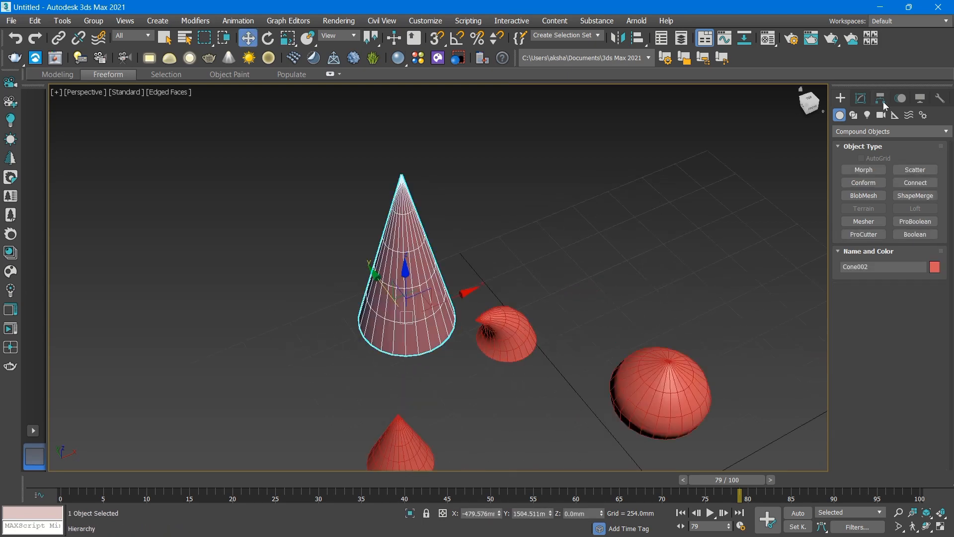
left_click(878, 129)
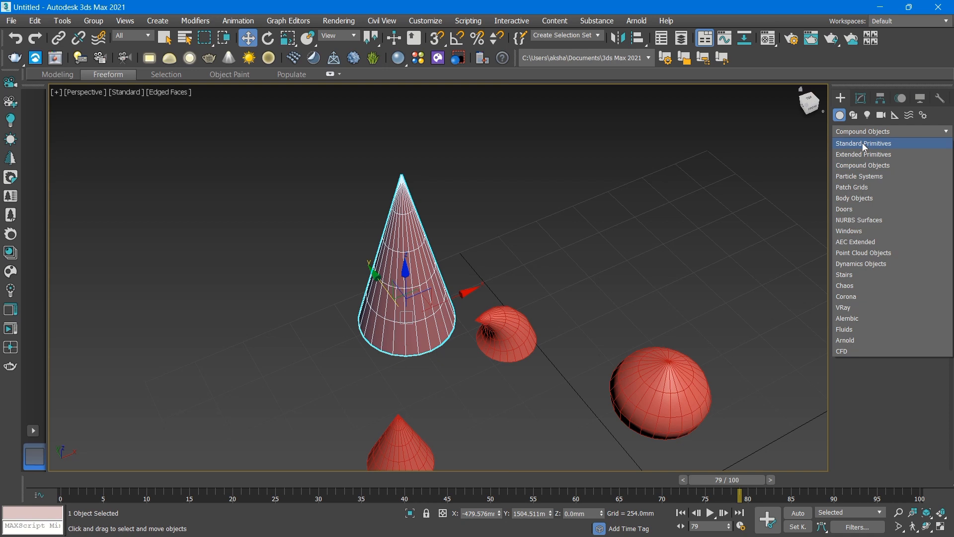
left_click(863, 142)
middle_click_drag(407, 235, 427, 207)
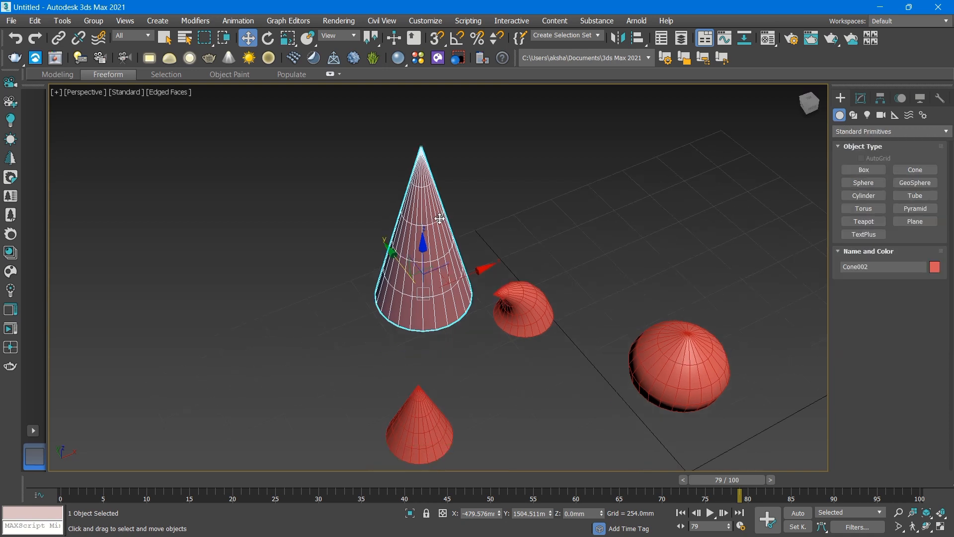
left_click(862, 98)
scroll(411, 178, "up", 4)
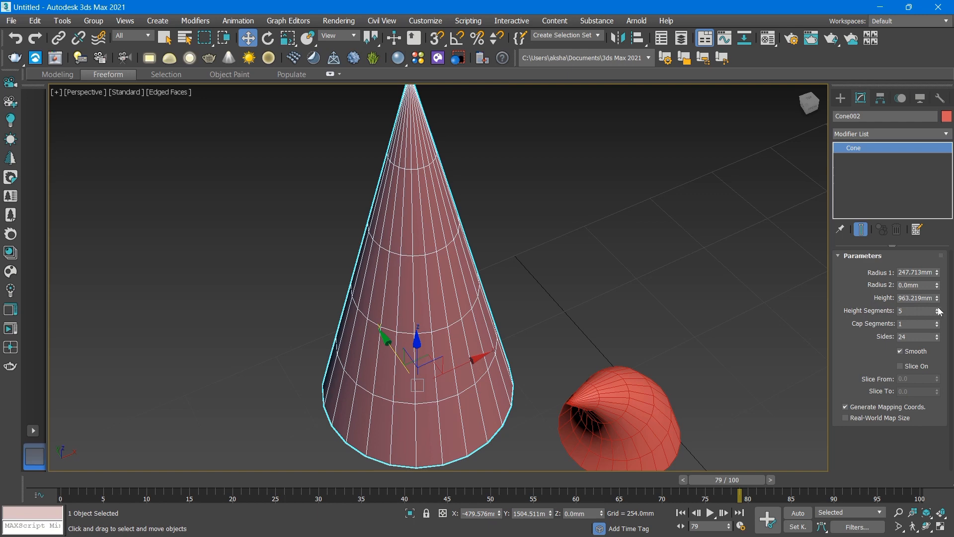
scroll(535, 198, "down", 6)
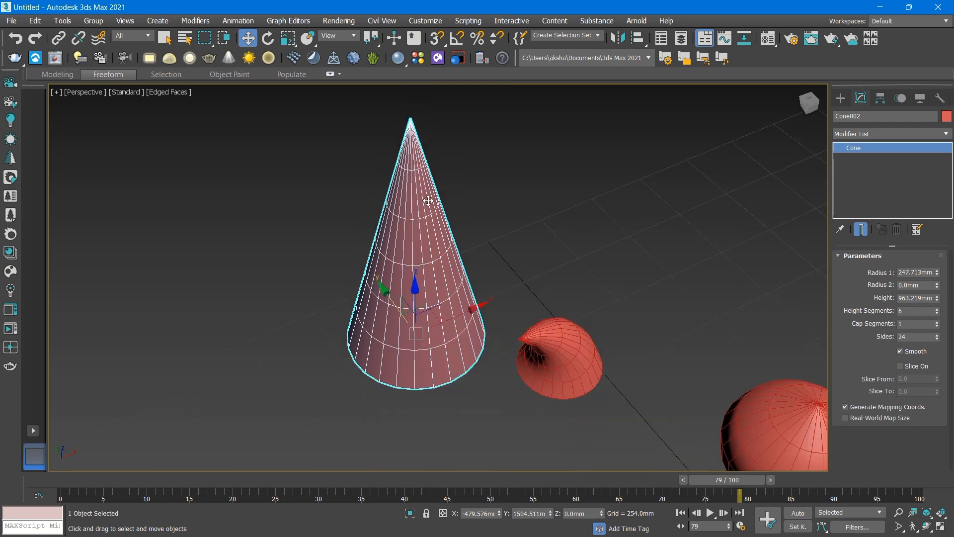
left_click(538, 185)
Apply the Morph compound object to the original cone, Cone001, and start picking a target as a copy.
scroll(526, 237, "up", 3)
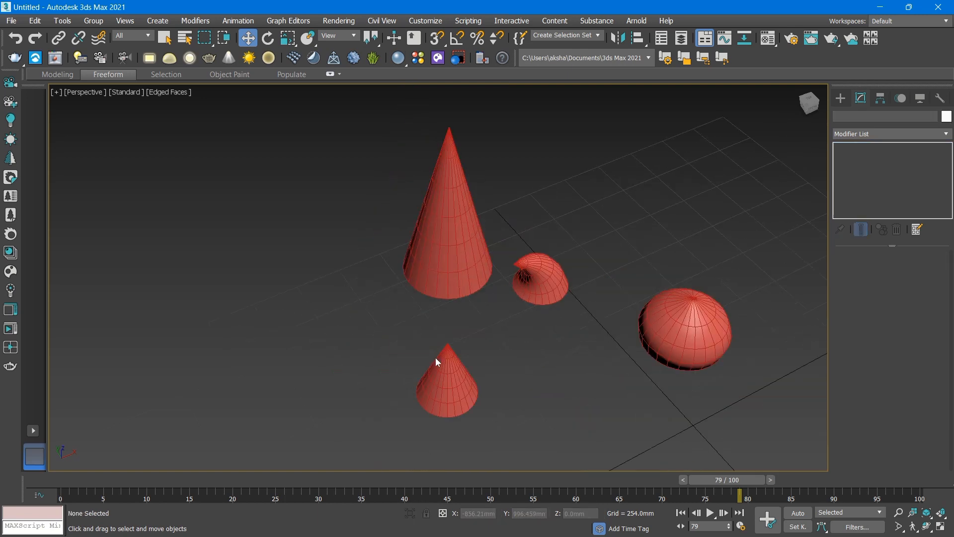
left_click(450, 372)
left_click(450, 372)
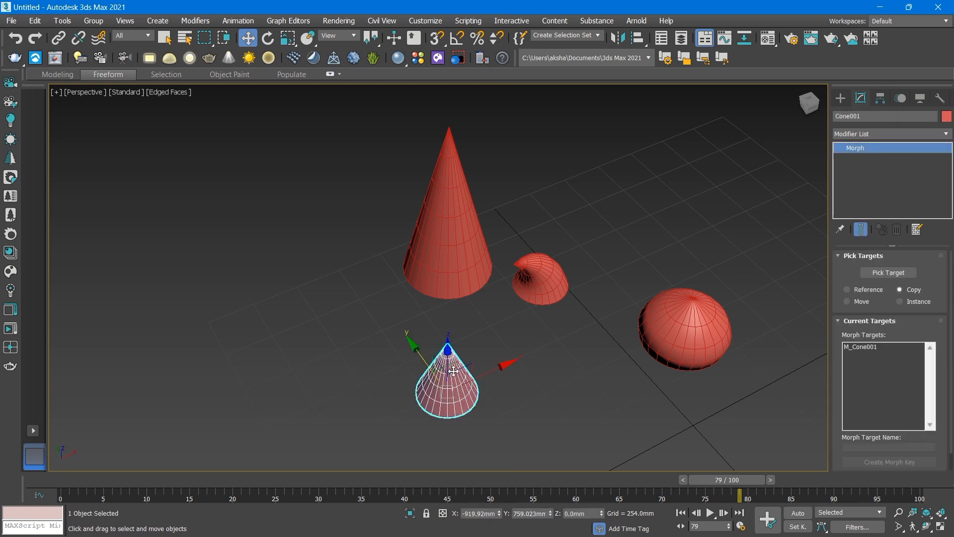
left_click(874, 133)
left_click(845, 99)
left_click(840, 99)
left_click(875, 131)
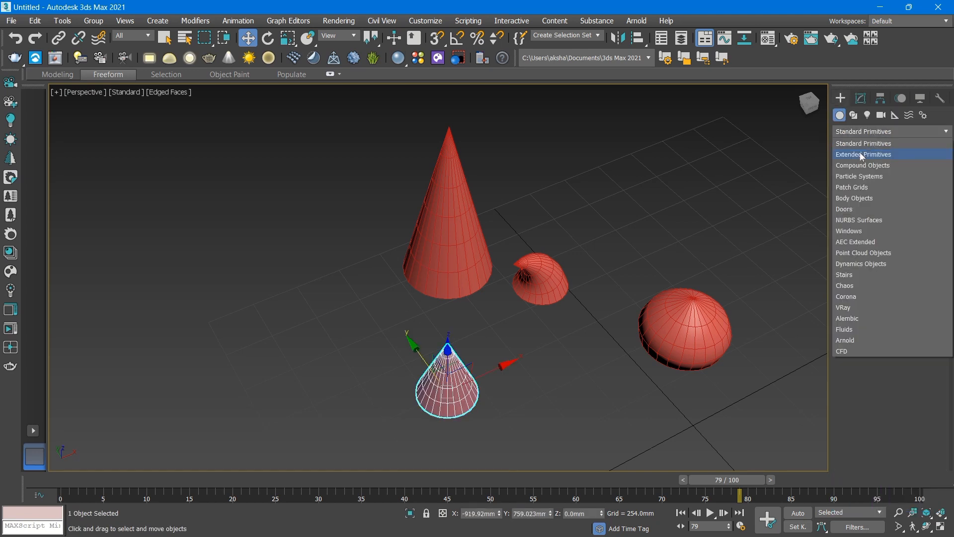
left_click(860, 166)
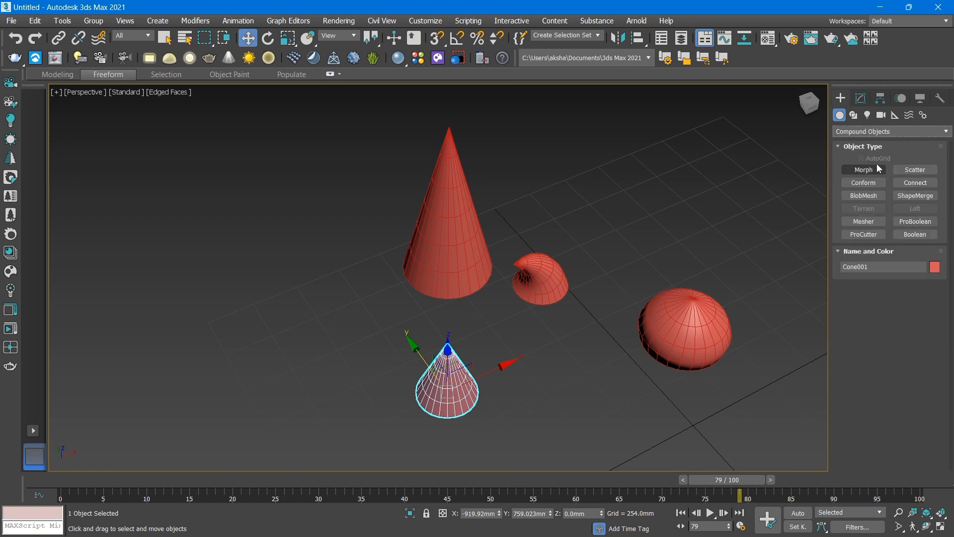
left_click(878, 166)
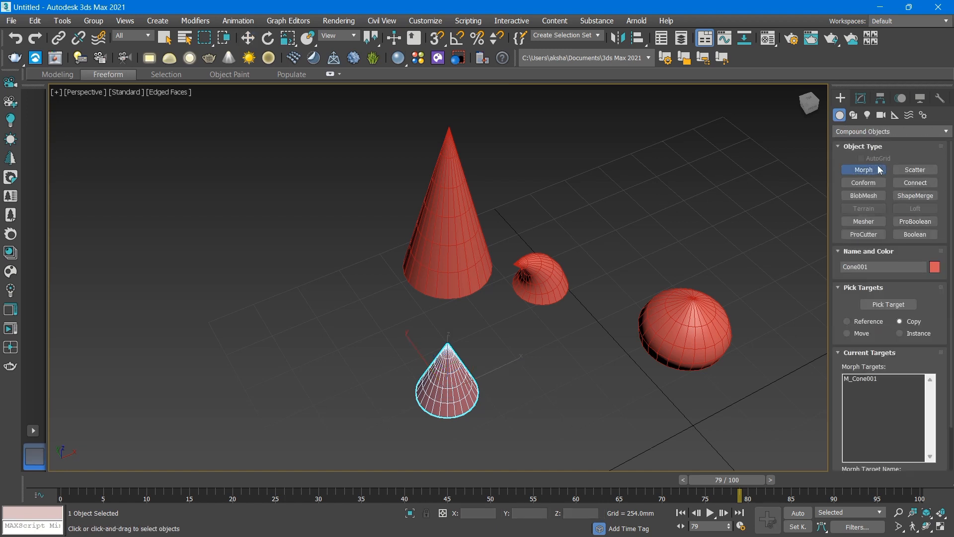
left_click(871, 304)
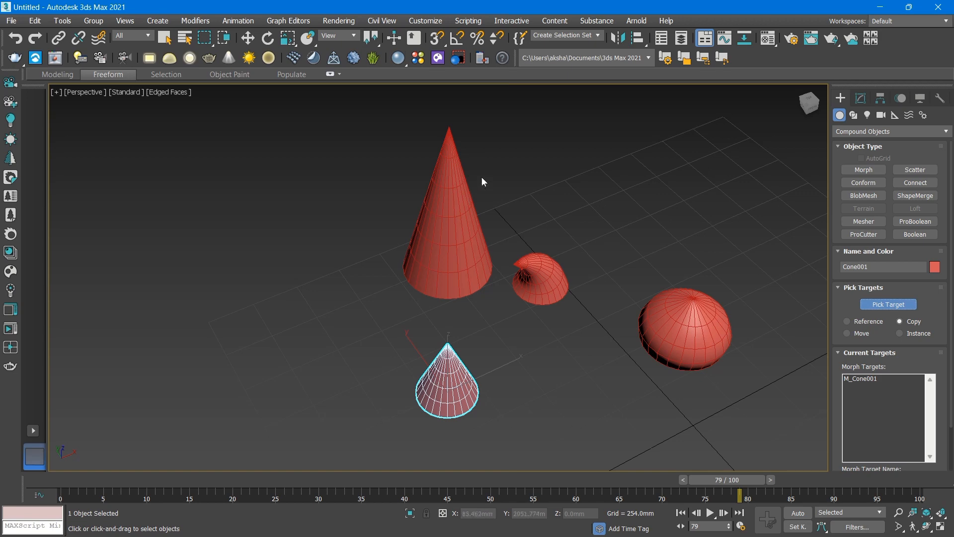
Pick the bent cone, Cone003, as a morph target of the original cone and undo the pick.
scroll(463, 171, "up", 3)
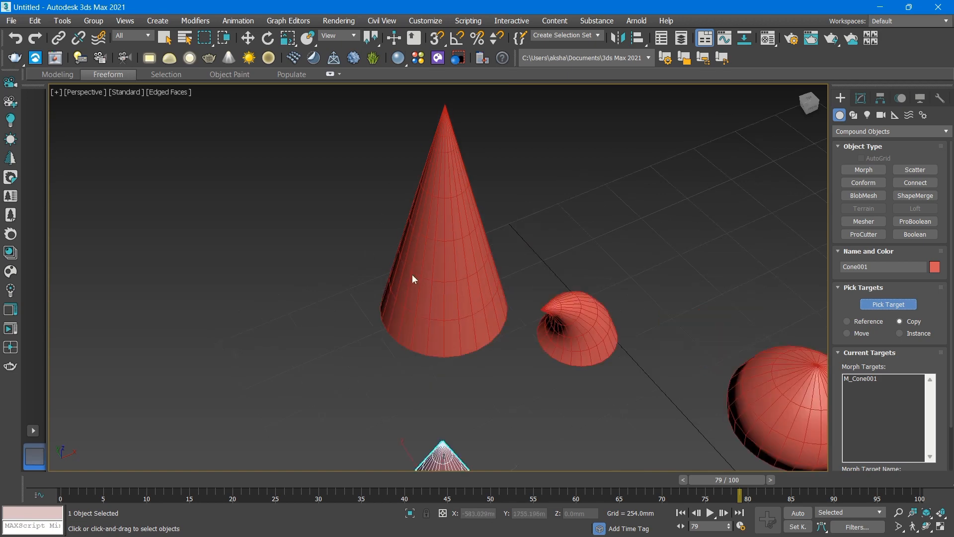
scroll(435, 242, "down", 5)
scroll(434, 225, "up", 3)
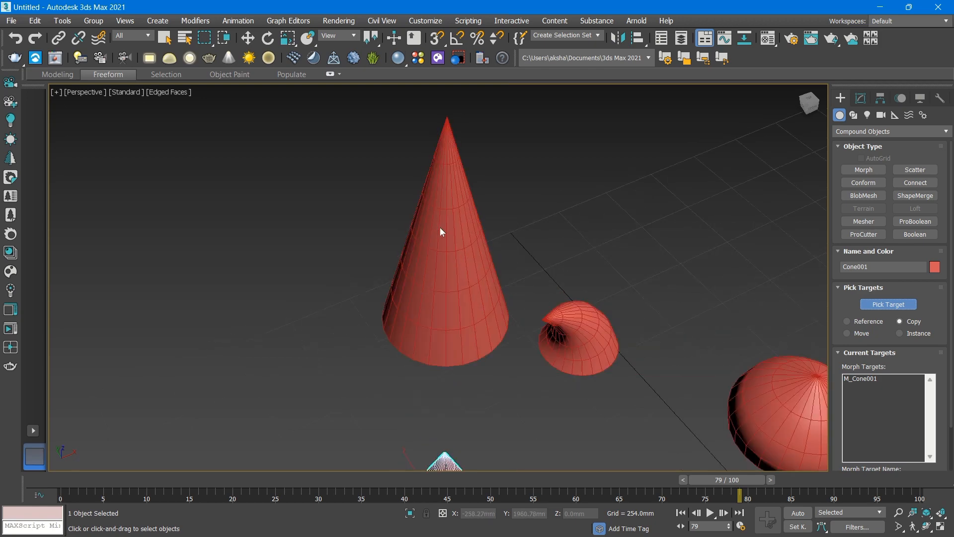
scroll(440, 228, "down", 2)
scroll(462, 219, "up", 3)
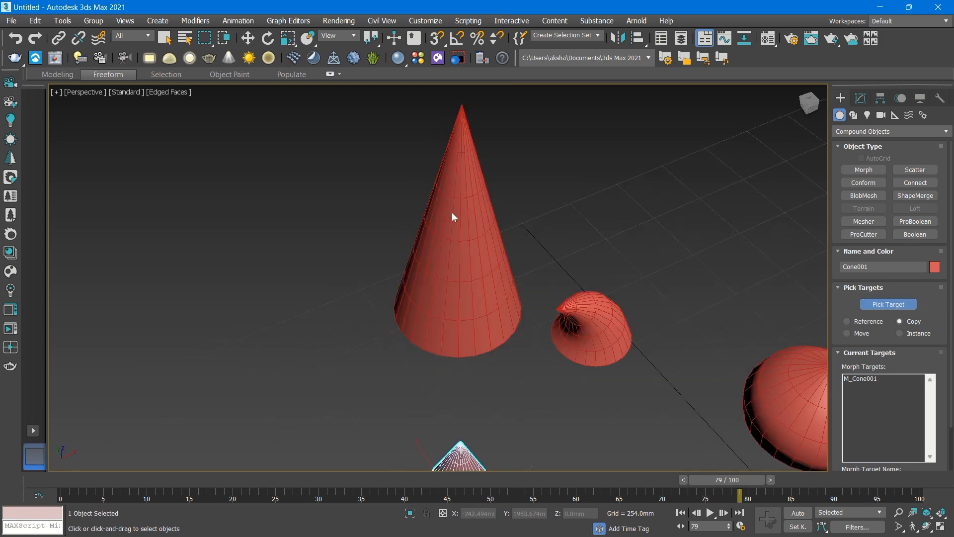
scroll(470, 195, "down", 3)
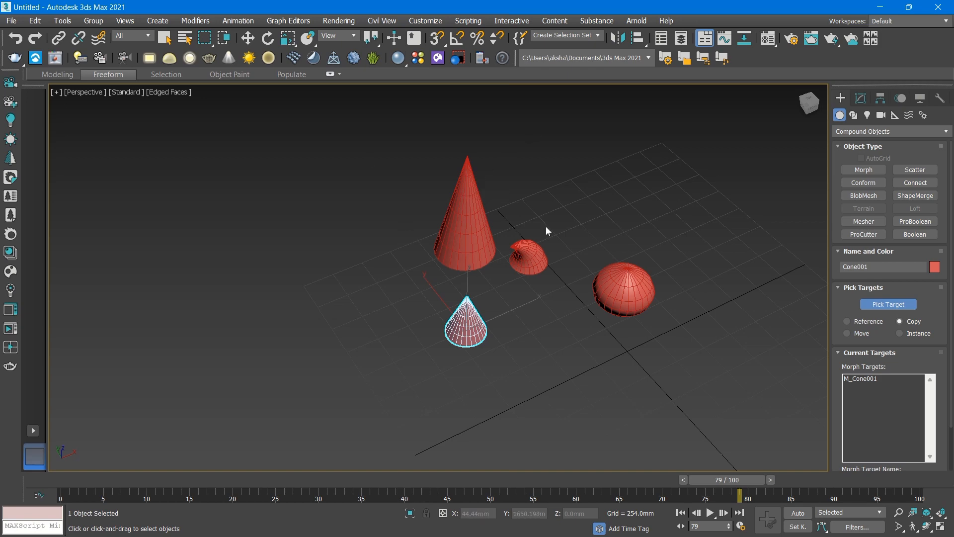
scroll(491, 161, "up", 3)
middle_click_drag(544, 306, 494, 191)
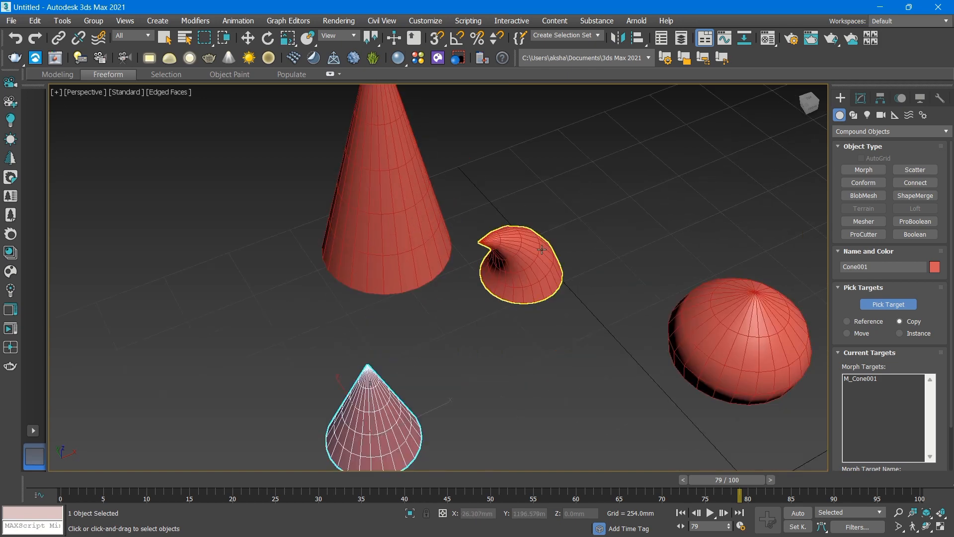
scroll(540, 249, "down", 2)
left_click(532, 255)
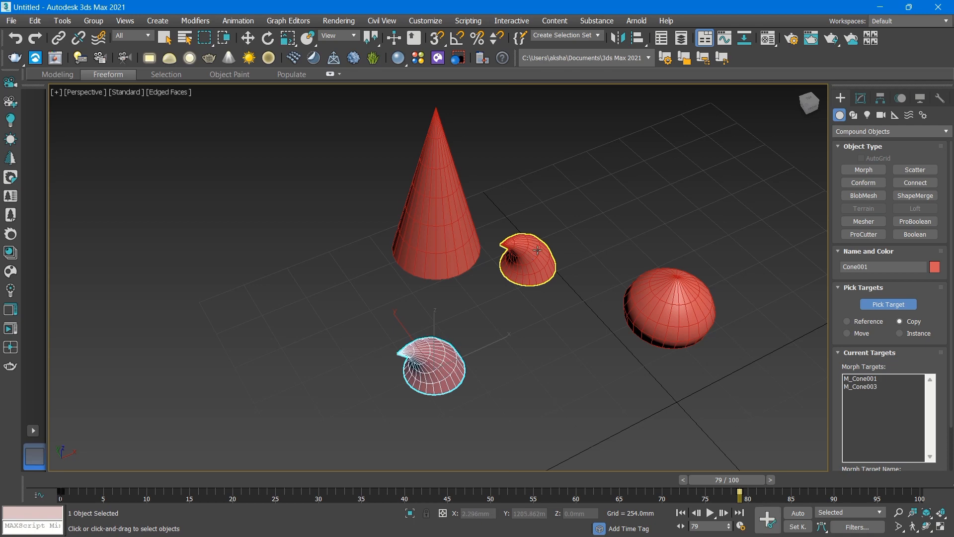
key("ctrl+z")
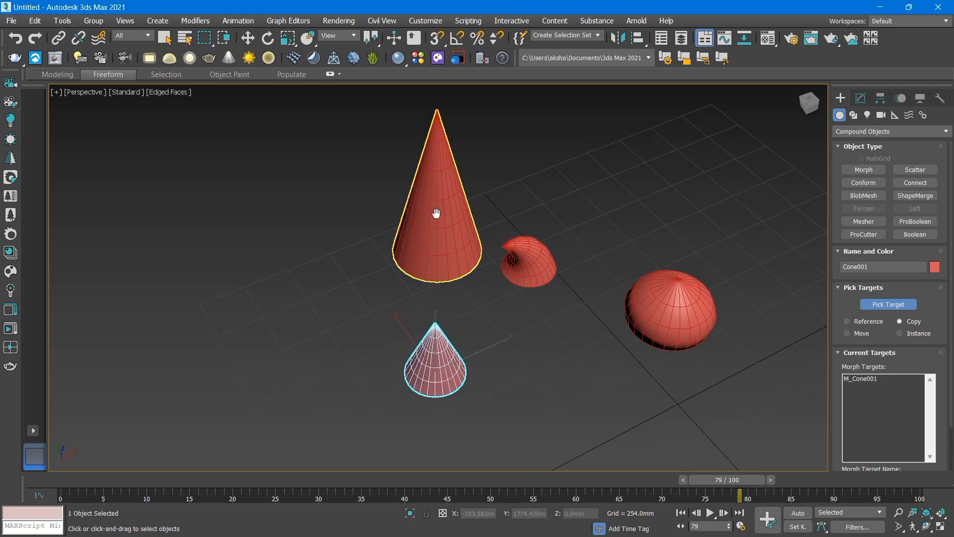
Compare the original cone's mesh segments with those of the tall, bent and rounded copies.
middle_click_drag(436, 212, 436, 251)
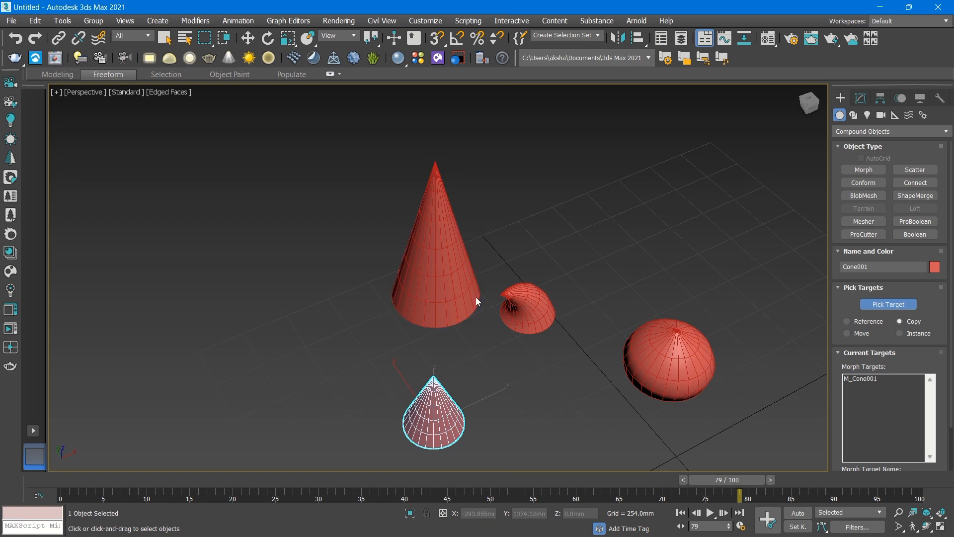
middle_click_drag(439, 375, 435, 364)
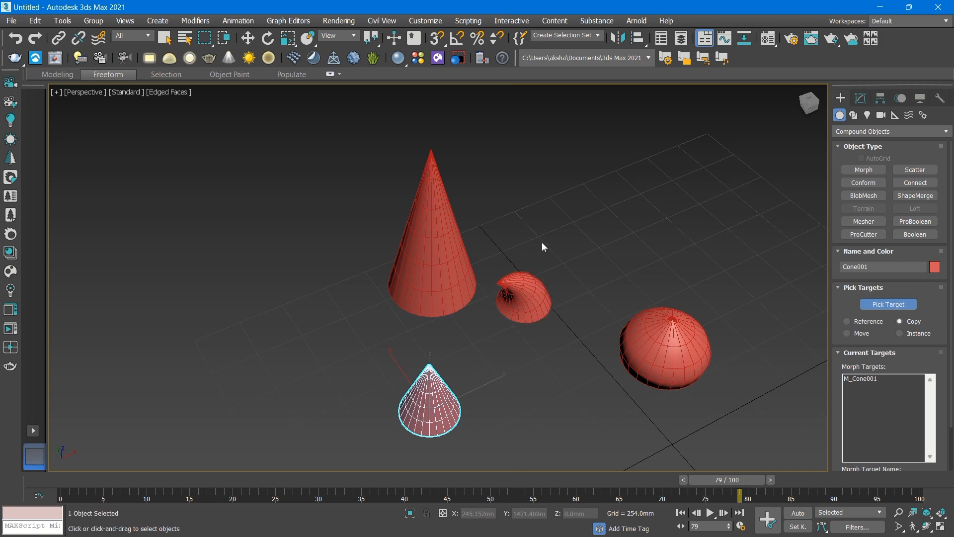
middle_click_drag(514, 258, 452, 259)
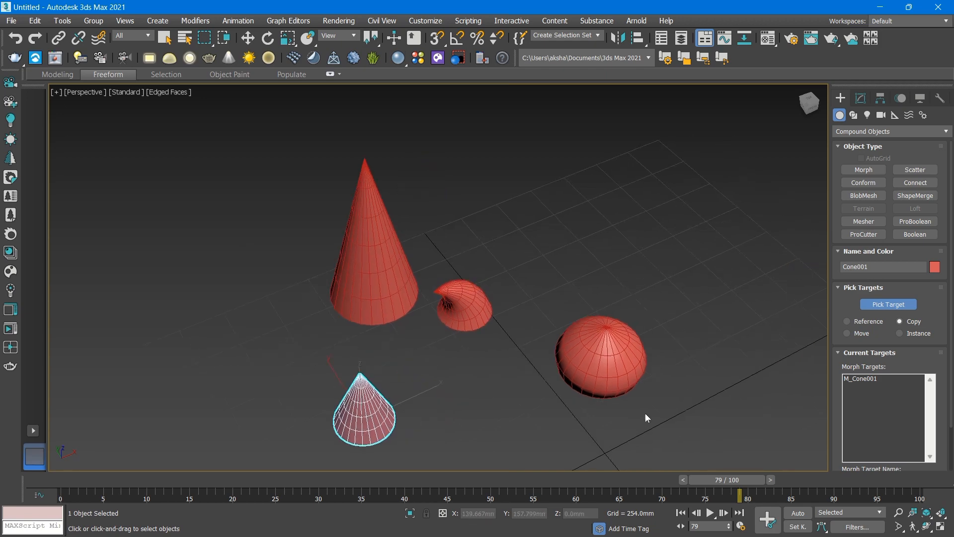
middle_click_drag(422, 354, 461, 333)
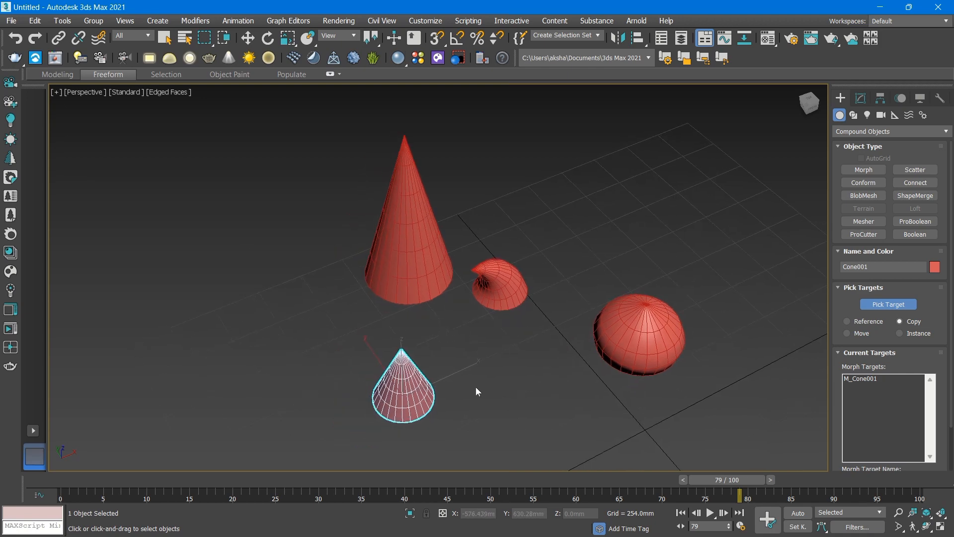
scroll(397, 389, "up", 3)
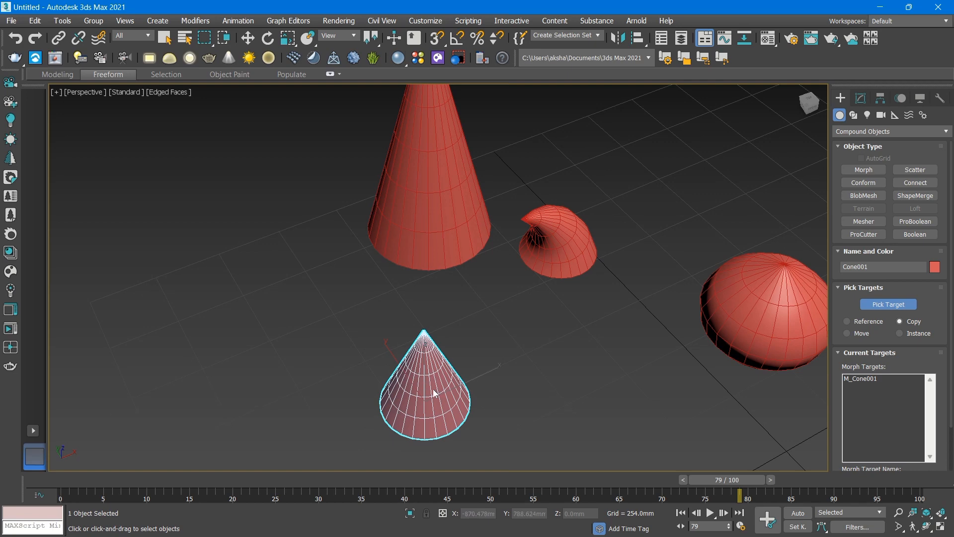
middle_click_drag(440, 255, 415, 361)
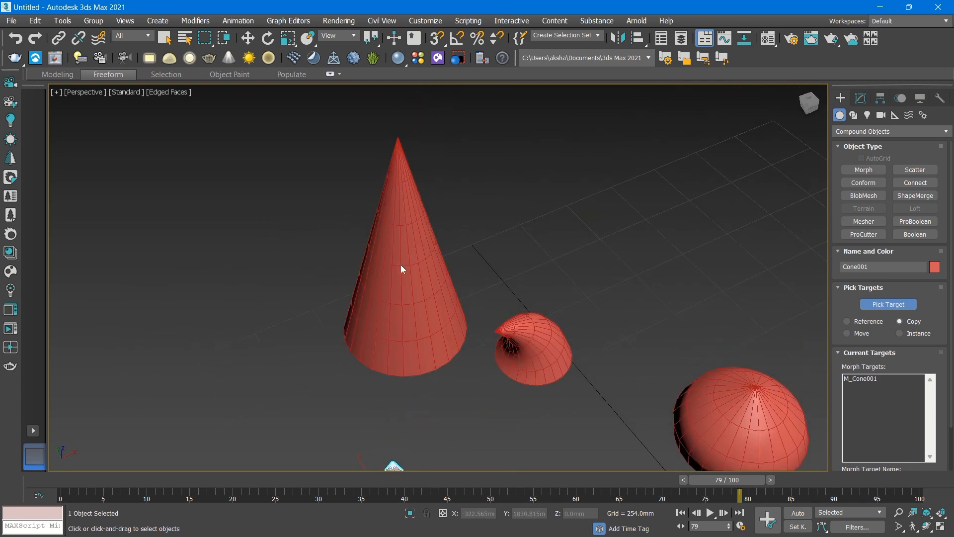
scroll(452, 187, "down", 2)
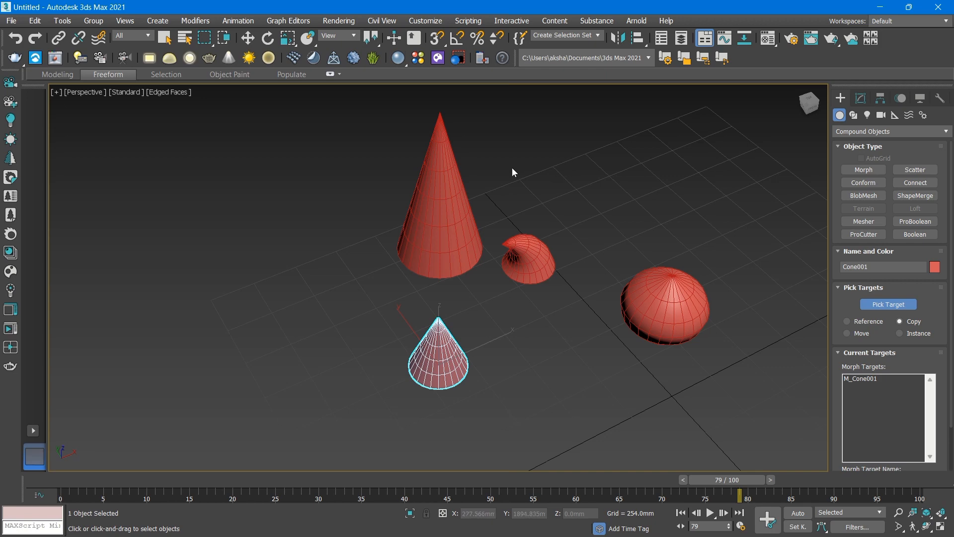
middle_click_drag(512, 173, 478, 232)
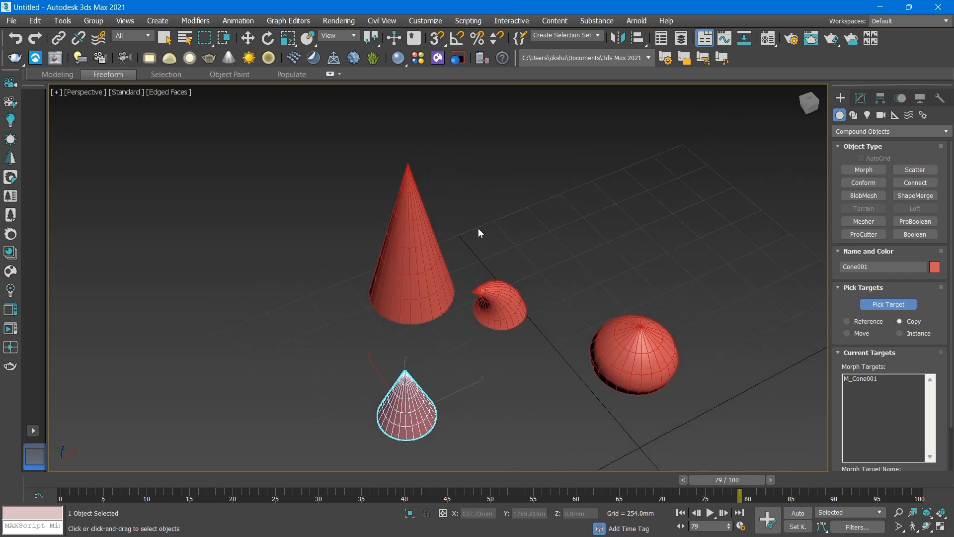
End target picking, reduce the height segments of the tall cone, Cone002, and deselect it.
key("w")
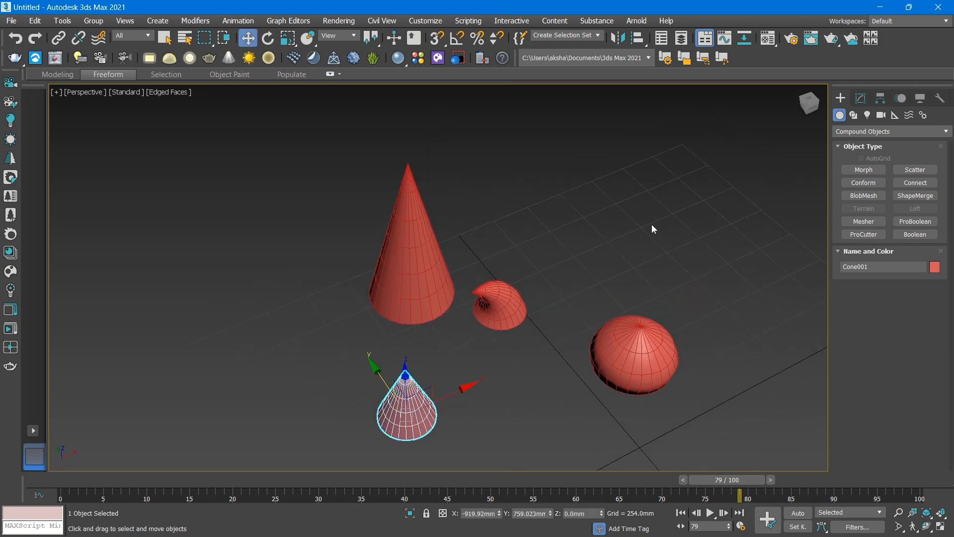
left_click(470, 279)
scroll(467, 286, "down", 3)
left_click(436, 230)
scroll(436, 230, "up", 3)
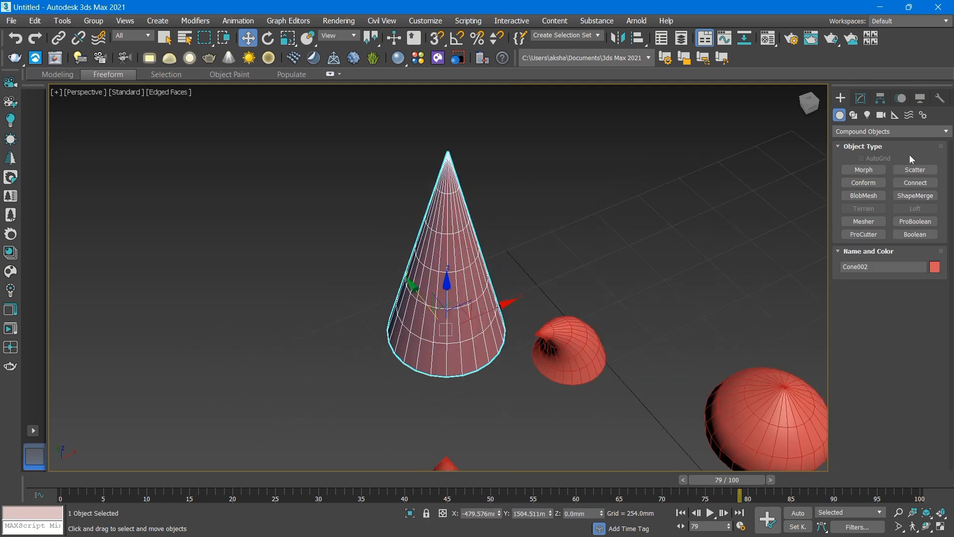
left_click(866, 101)
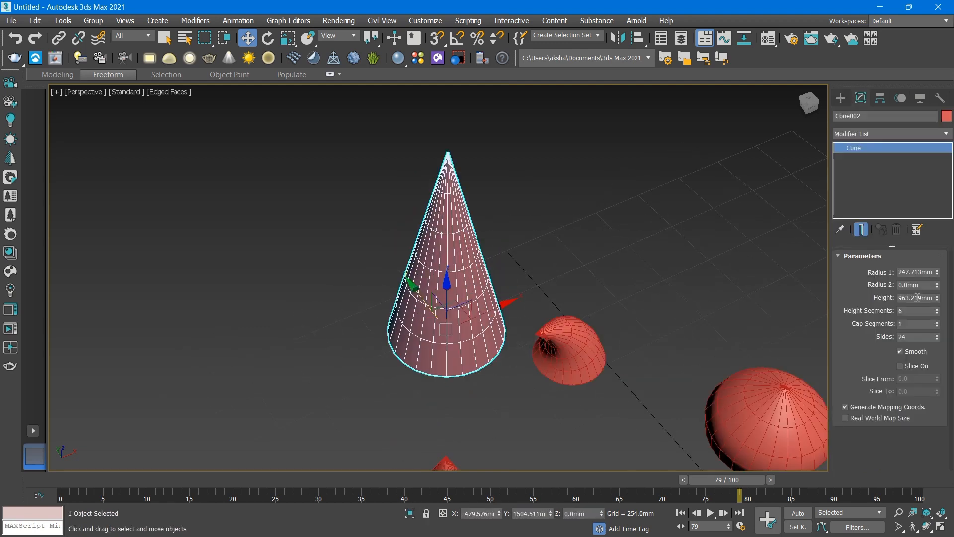
left_click(937, 313)
left_click(644, 215)
scroll(505, 207, "down", 3)
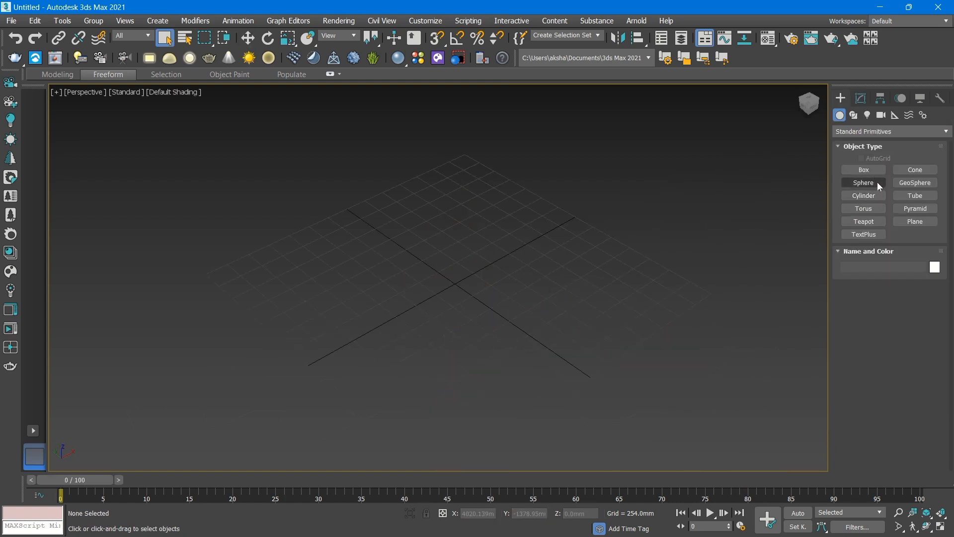
Create a cylinder about 250 mm in radius and 1032 mm high on the empty grid, off its centre.
left_click(879, 183)
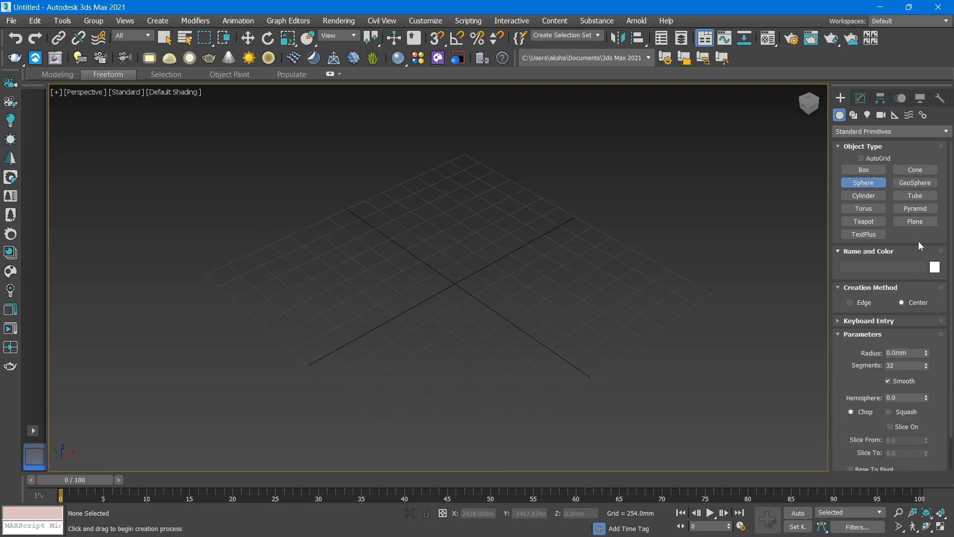
left_click(878, 209)
left_click(878, 197)
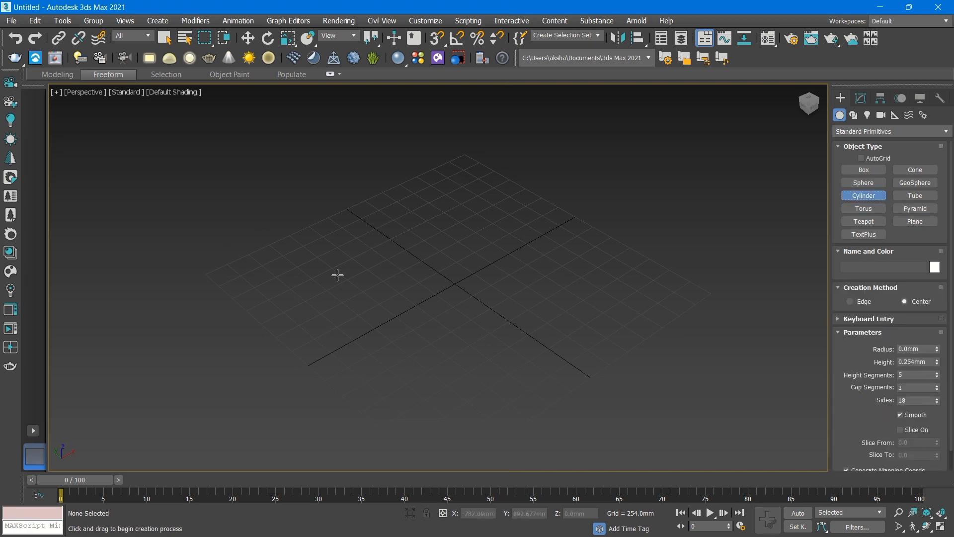
left_click_drag(336, 275, 350, 282)
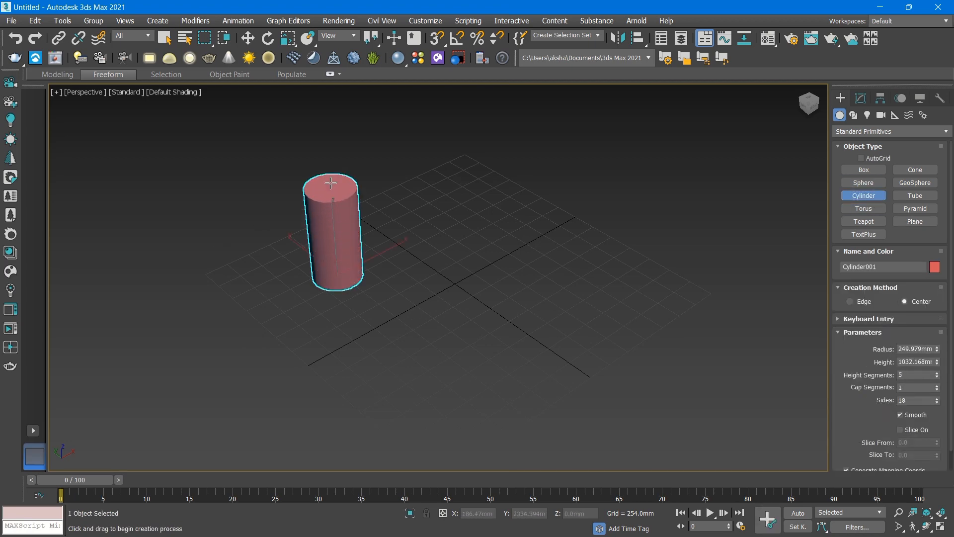
left_click(340, 185)
middle_click_drag(340, 185, 400, 230)
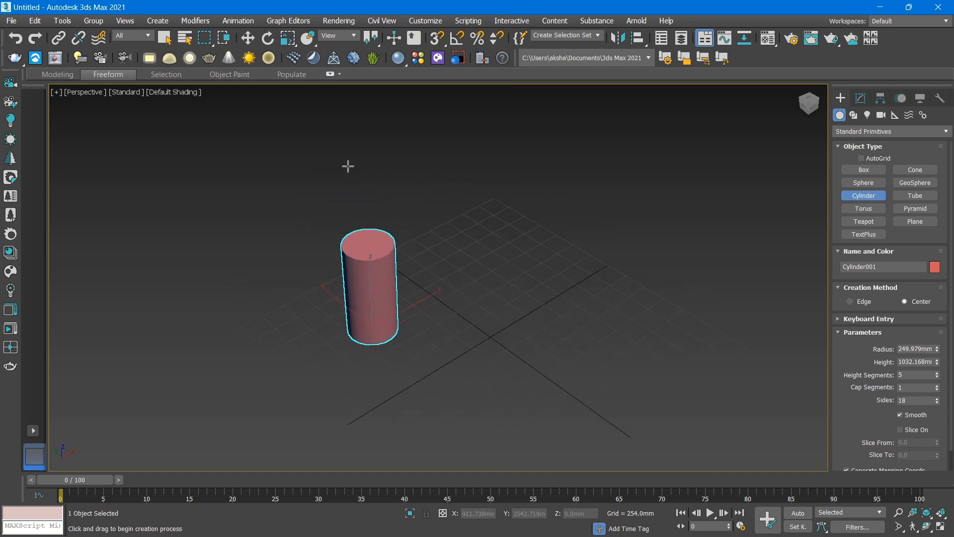
End cylinder creation, show edged faces in the perspective viewport and deselect the cylinder.
key("w")
left_click(354, 163)
scroll(372, 267, "up", 4)
left_click(384, 245)
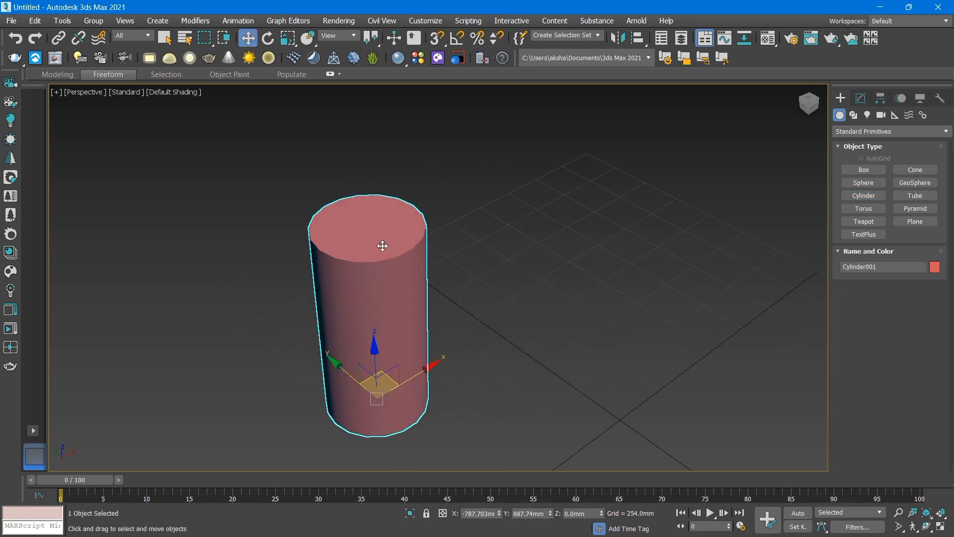
middle_click_drag(400, 300, 399, 288)
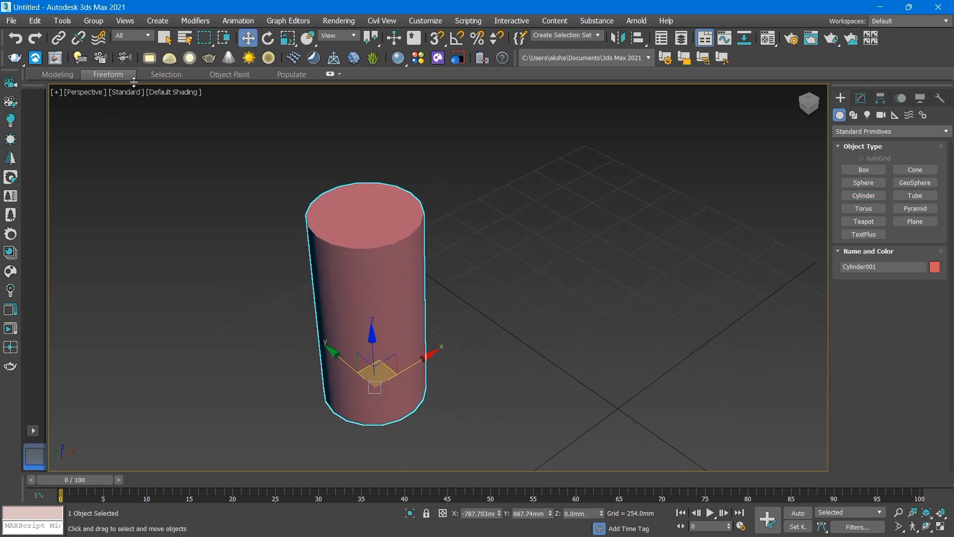
left_click(185, 92)
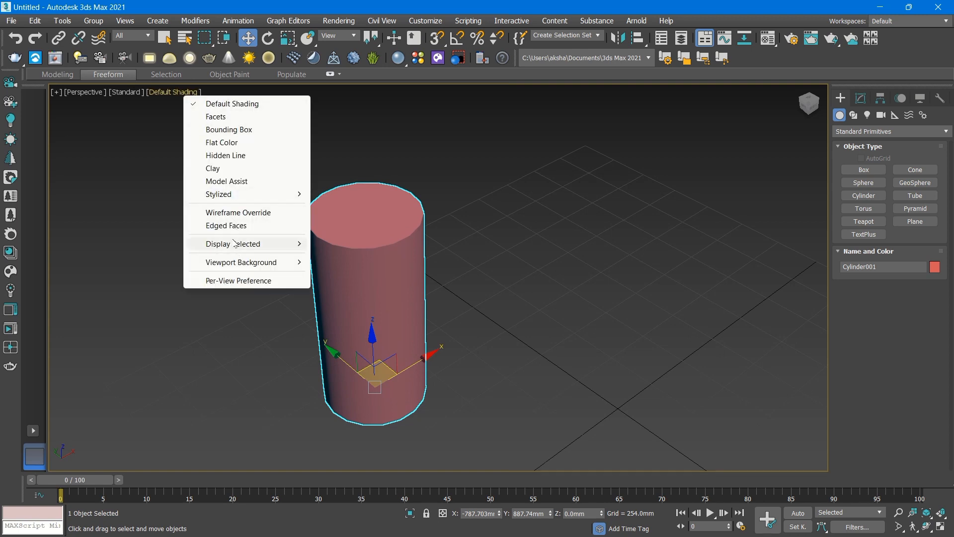
left_click(226, 225)
left_click(369, 112)
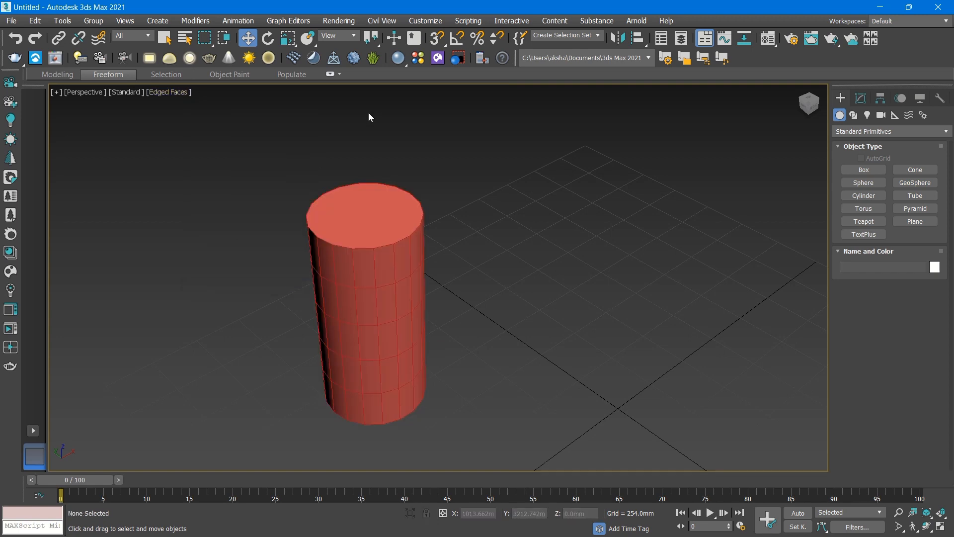
Clone the cylinder along the X axis as three independent copies about 705 mm apart and clear the selection.
left_click(382, 295)
mouse_move(379, 302)
middle_mouse_down("alt")
mouse_move(377, 284)
mouse_move(440, 263)
mouse_move(413, 279)
mouse_move(357, 275)
mouse_move(366, 305)
mouse_move(394, 293)
middle_mouse_up("alt")
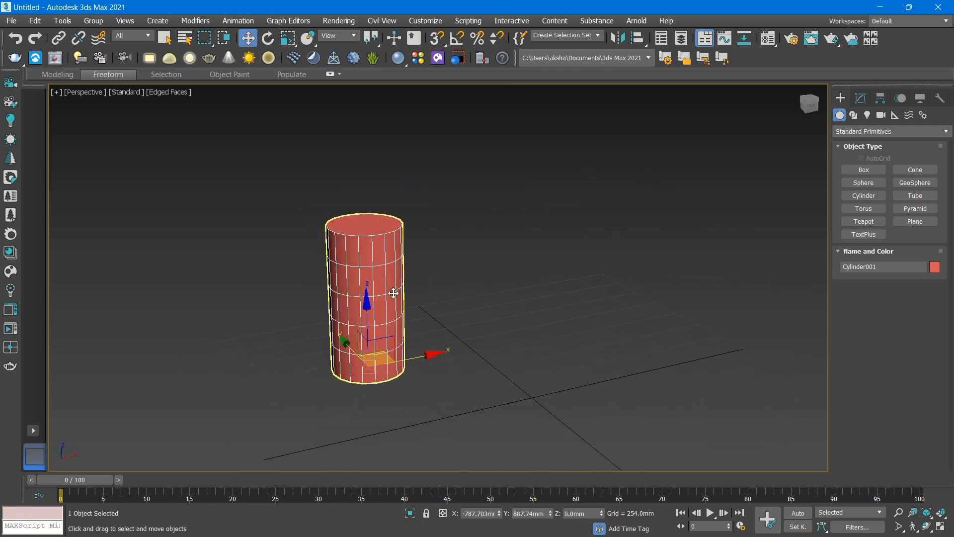
scroll(354, 271, "down", 3)
scroll(381, 286, "up", 3)
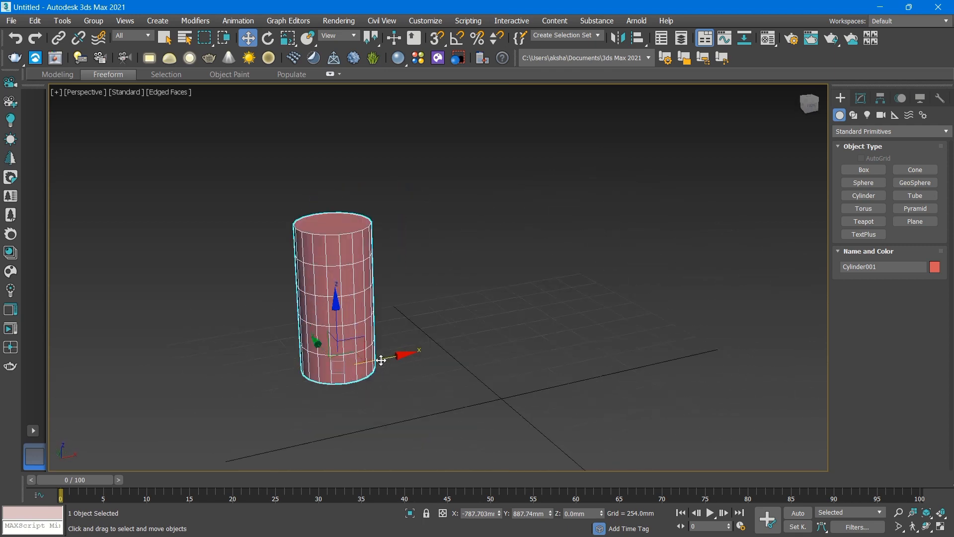
scroll(381, 360, "up", 2)
scroll(377, 359, "down", 2)
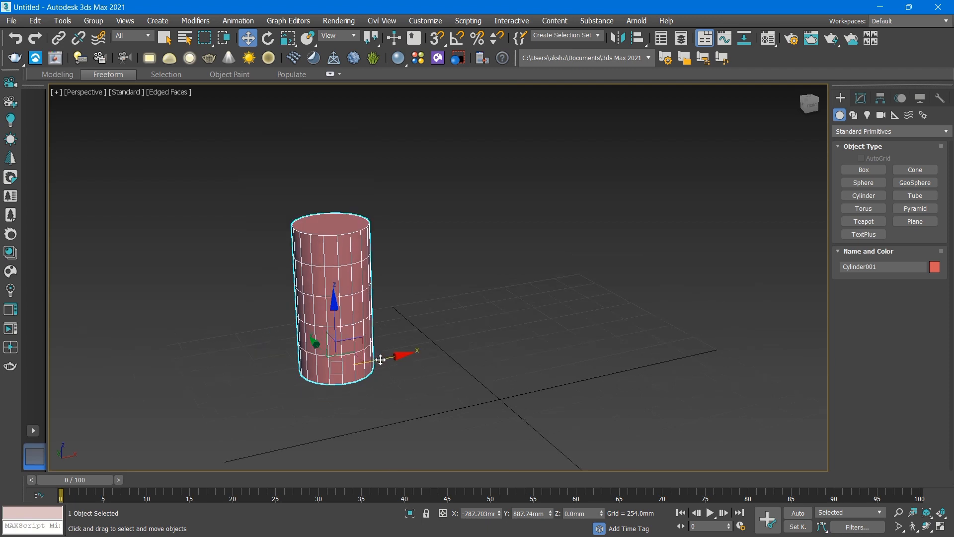
left_click_drag(380, 359, 460, 342, "shift")
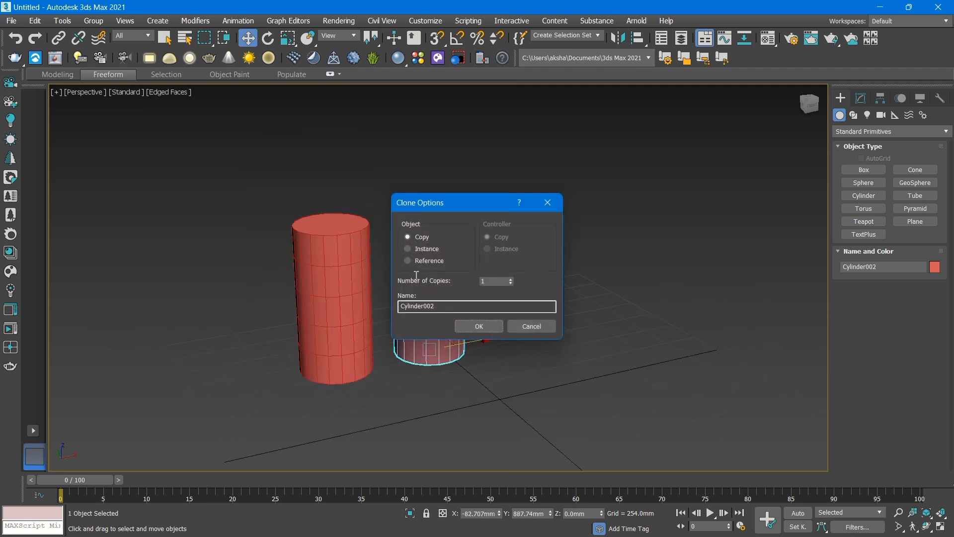
left_click(511, 283)
left_click(496, 322)
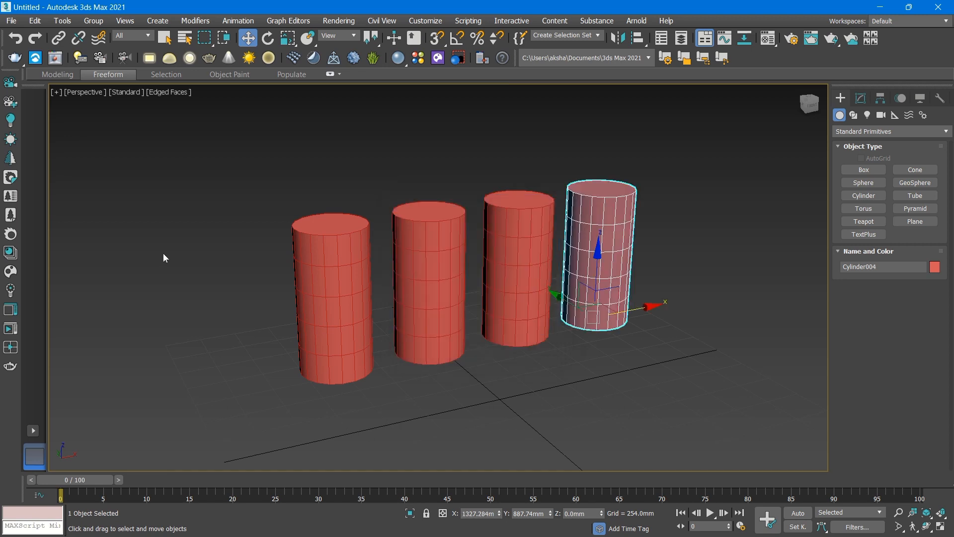
left_click_drag(428, 293, 428, 293)
left_click(700, 108)
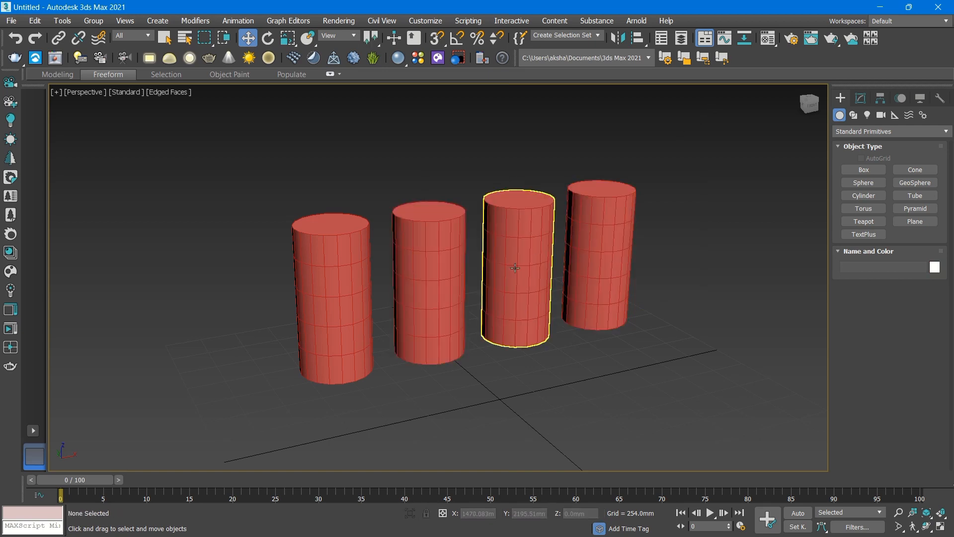
left_click_drag(711, 147, 451, 247)
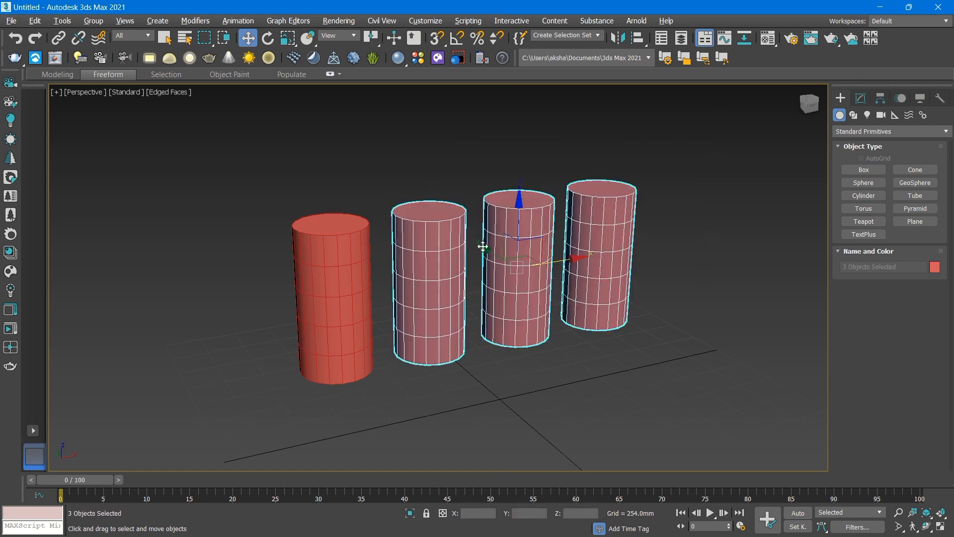
middle_click_drag(482, 245, 509, 254, "alt")
left_click(678, 195)
middle_click_drag(553, 287, 479, 272)
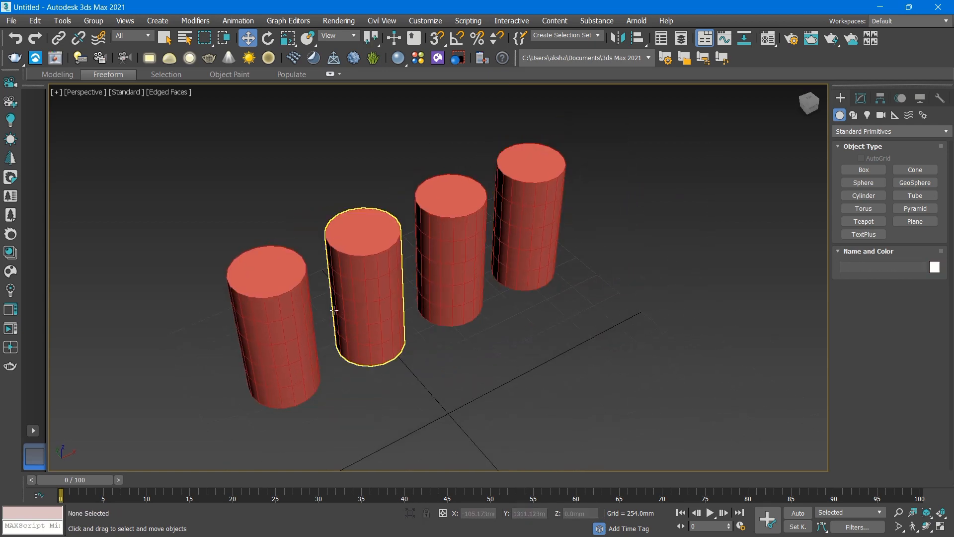
Apply a Bend modifier with angle 184 to the first copy, Cylinder002, and move it along Y to about -133 mm.
left_click(385, 269)
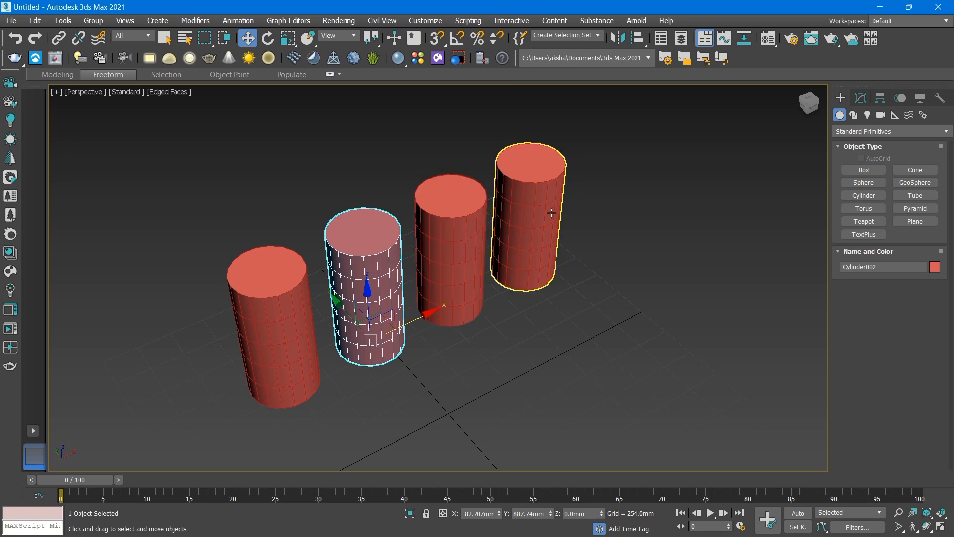
left_click(862, 99)
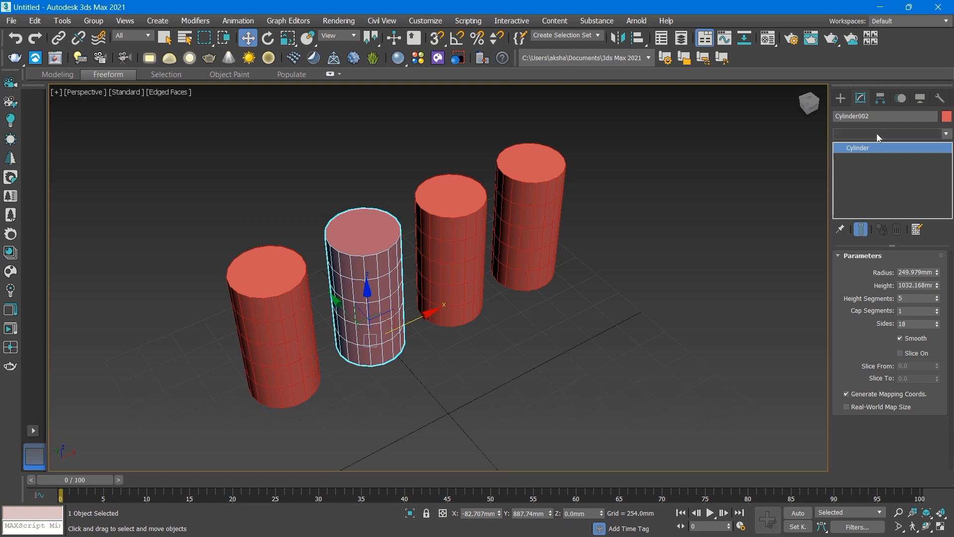
left_click(876, 133)
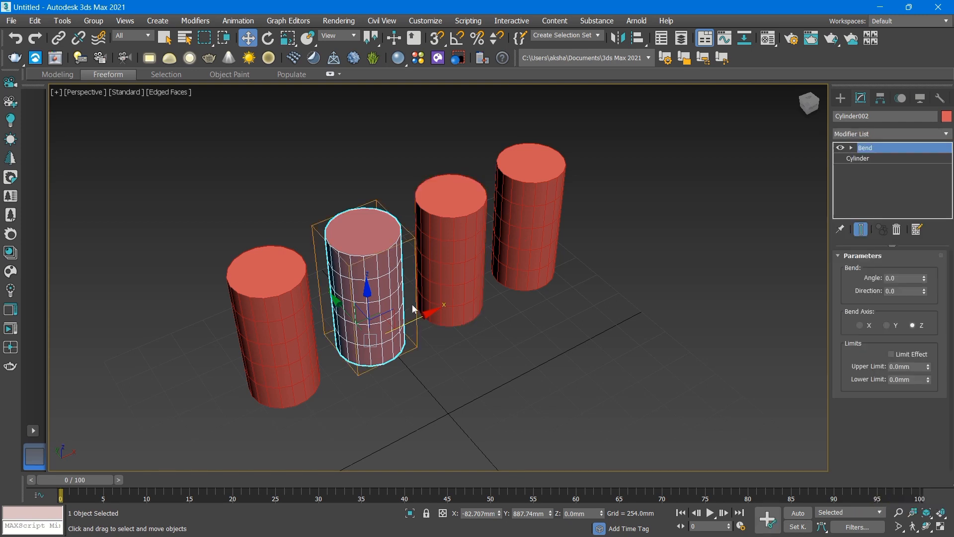
left_click_drag(926, 282, 918, 93)
left_click_drag(333, 311, 416, 400)
middle_click_drag(416, 400, 428, 364)
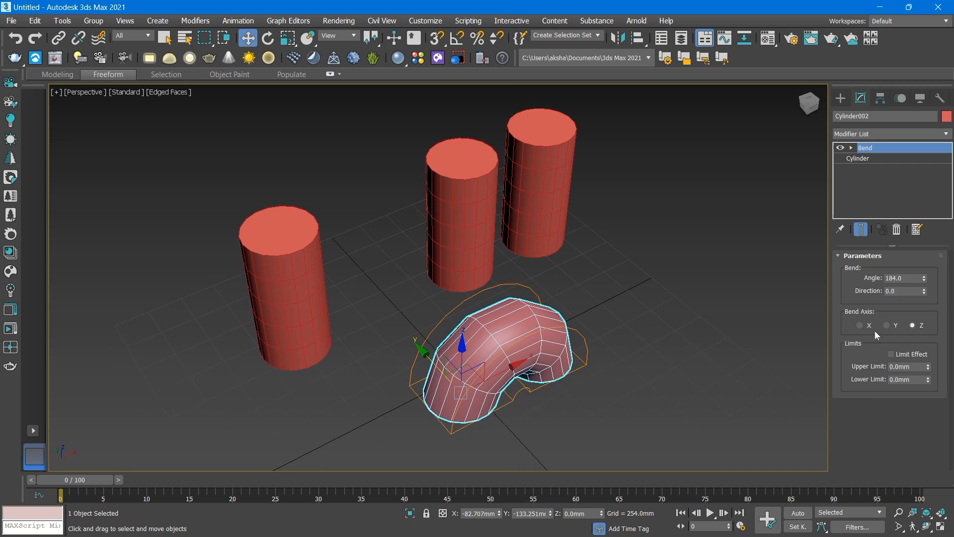
Try the X and Y bend axes on the bent cylinder and compare the resulting shapes with the Z axis.
left_click(859, 325)
scroll(625, 279, "down", 3)
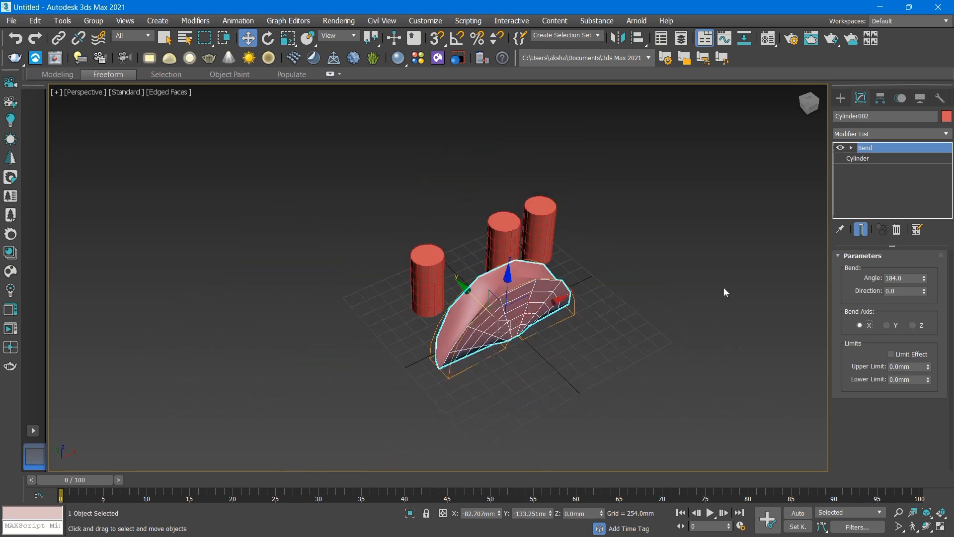
scroll(724, 287, "up", 4)
left_click(887, 326)
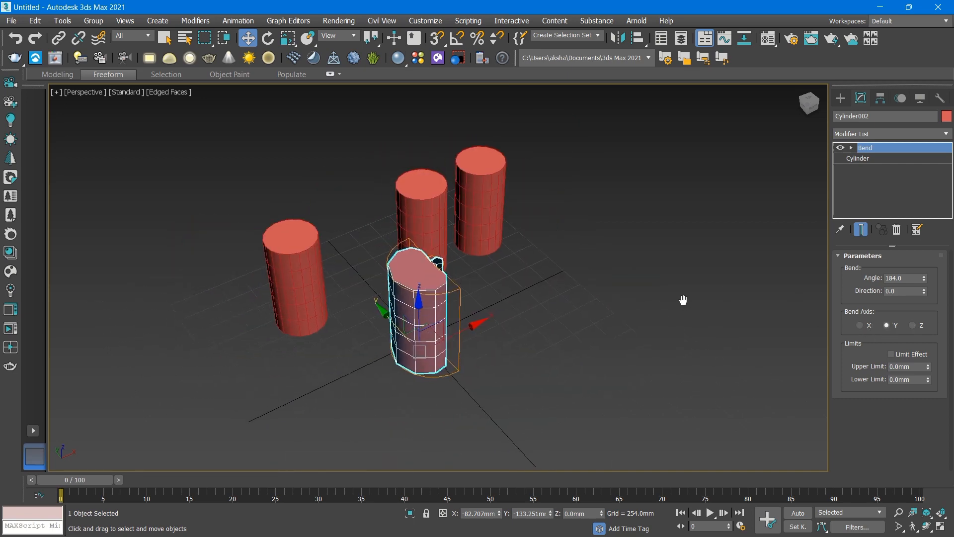
scroll(462, 332, "up", 2)
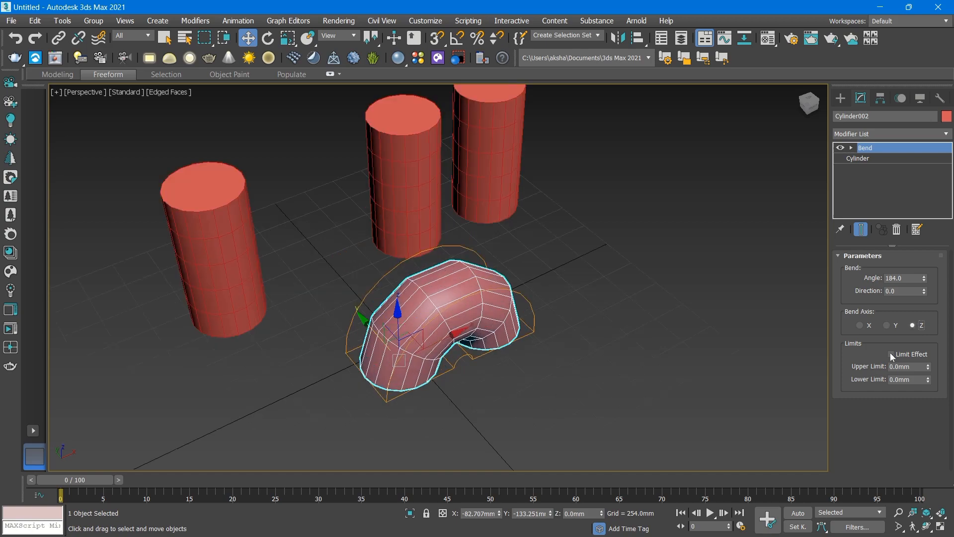
left_click(885, 325)
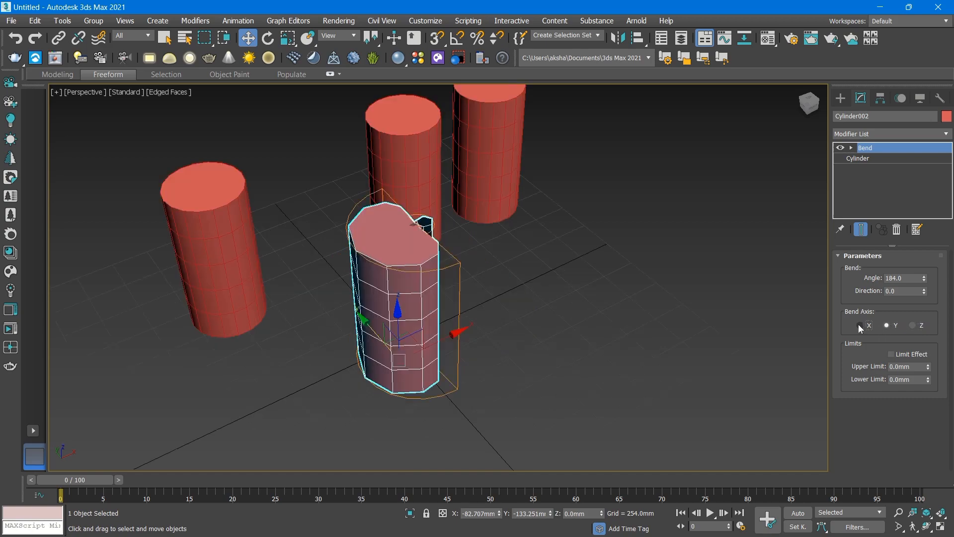
left_click(860, 325)
mouse_move(520, 277)
middle_mouse_down("alt")
mouse_move(486, 251)
mouse_move(474, 207)
mouse_move(507, 185)
mouse_move(500, 264)
mouse_move(531, 262)
middle_mouse_up("alt")
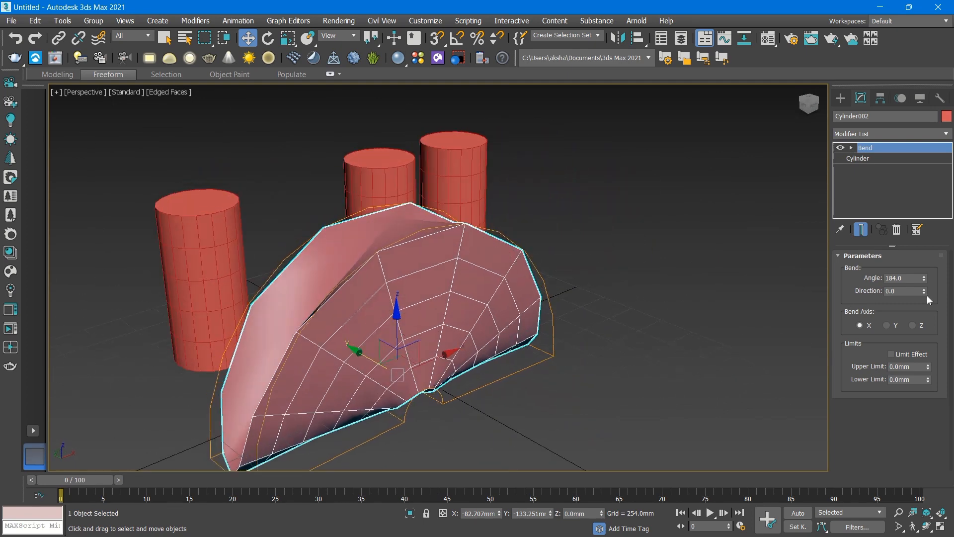
Set the bend axis to Z and the bend angle to 196.5, and deselect the bent cylinder.
left_click_drag(924, 277, 905, 397)
left_click(888, 326)
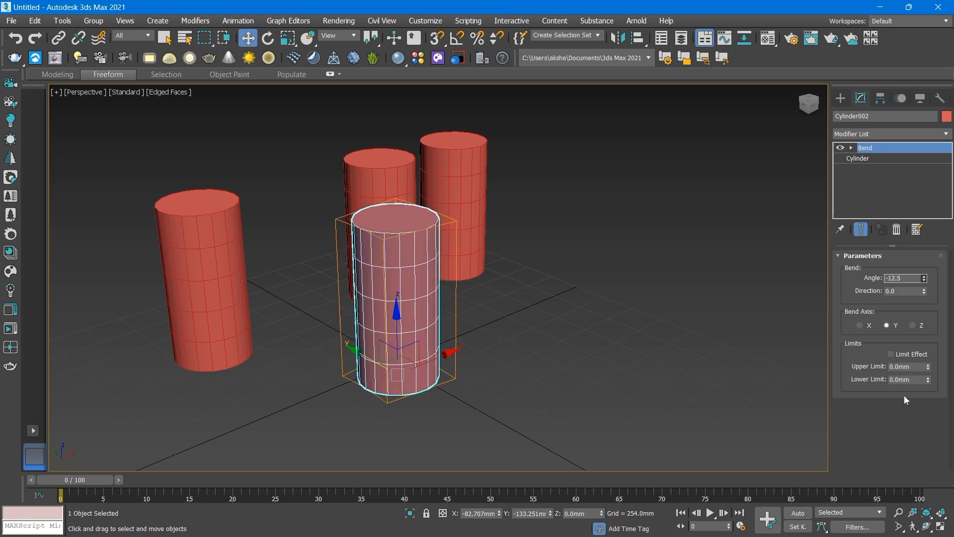
left_click(912, 326)
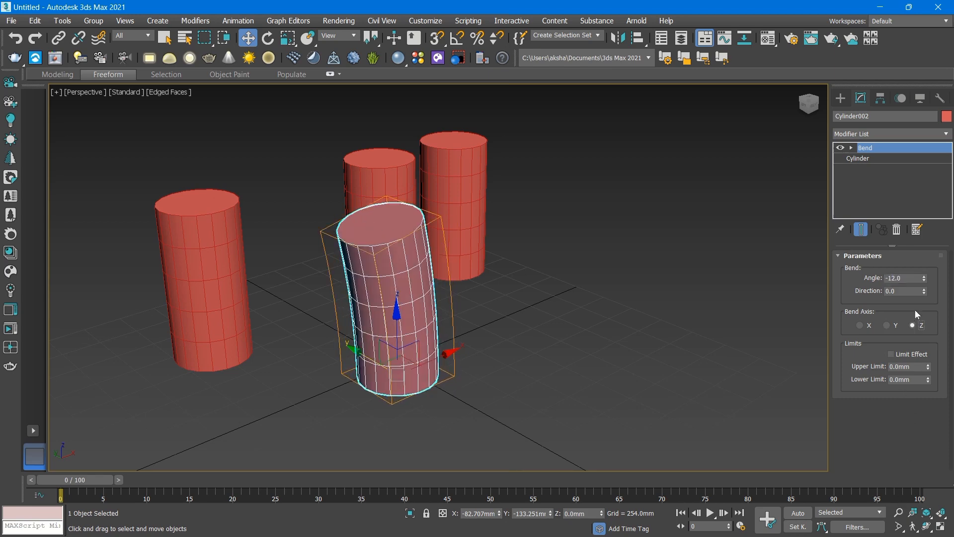
left_click_drag(923, 275, 948, 66)
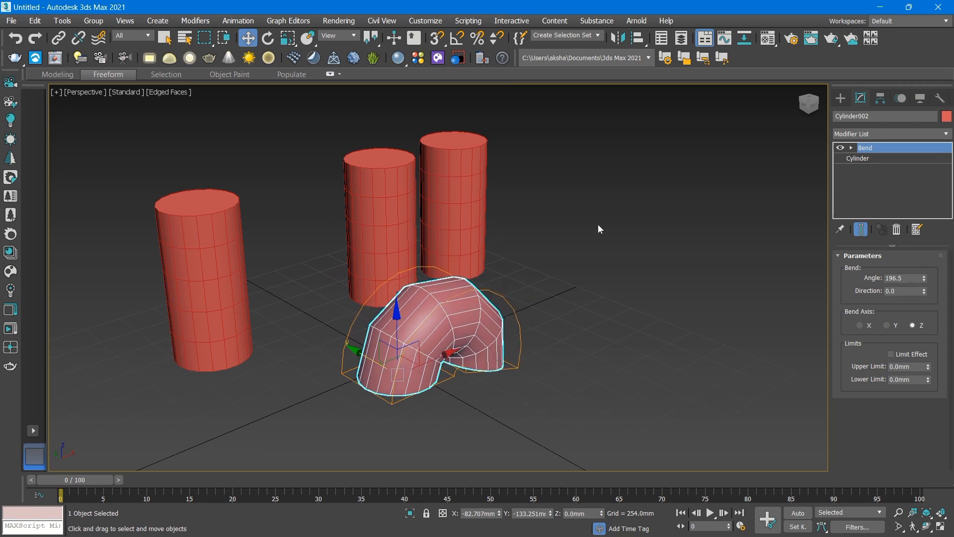
scroll(473, 304, "down", 3)
left_click(570, 232)
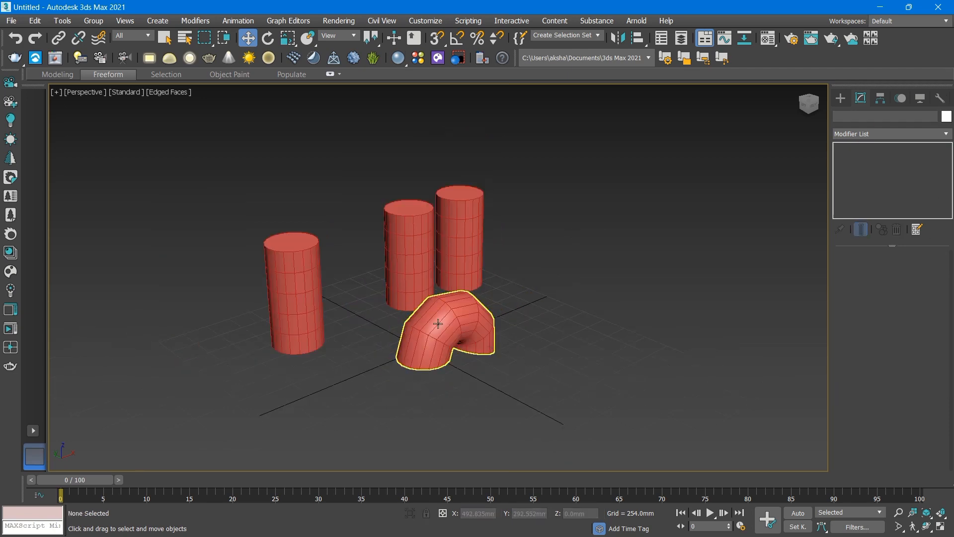
Move the bent cylinder further forward, away from the upright cylinders, and deselect it.
left_click(450, 321)
left_click_drag(480, 336, 526, 364)
left_click(546, 227)
scroll(418, 231, "up", 3)
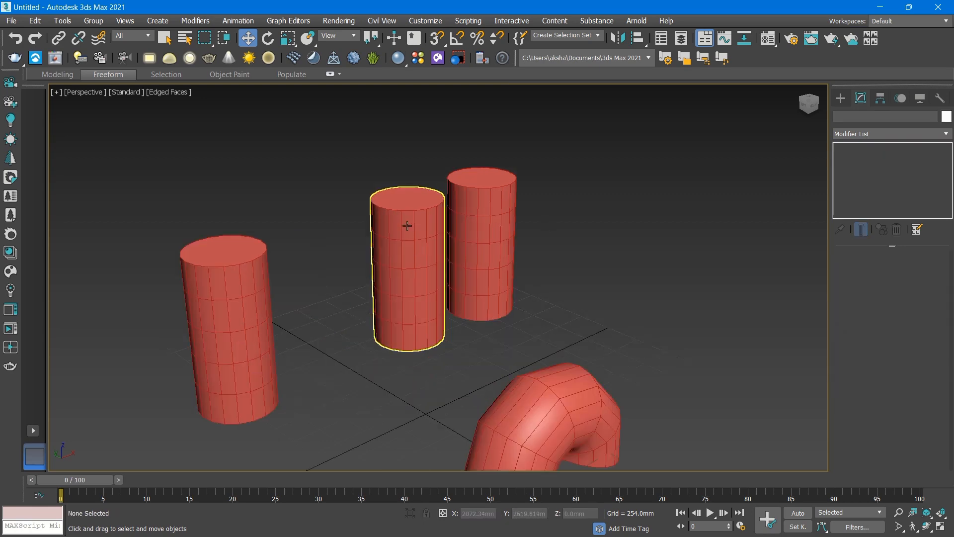
Apply a Taper modifier to the second copy, Cylinder003, with amount 3.11 and curve -4.98.
left_click(408, 239)
left_click(861, 132)
left_click_drag(949, 228, 931, 458)
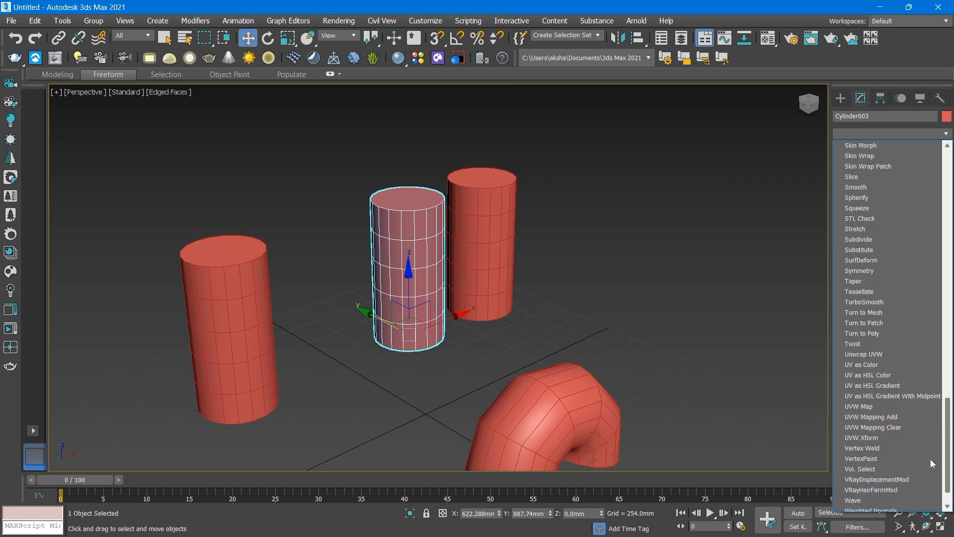
left_click(845, 282)
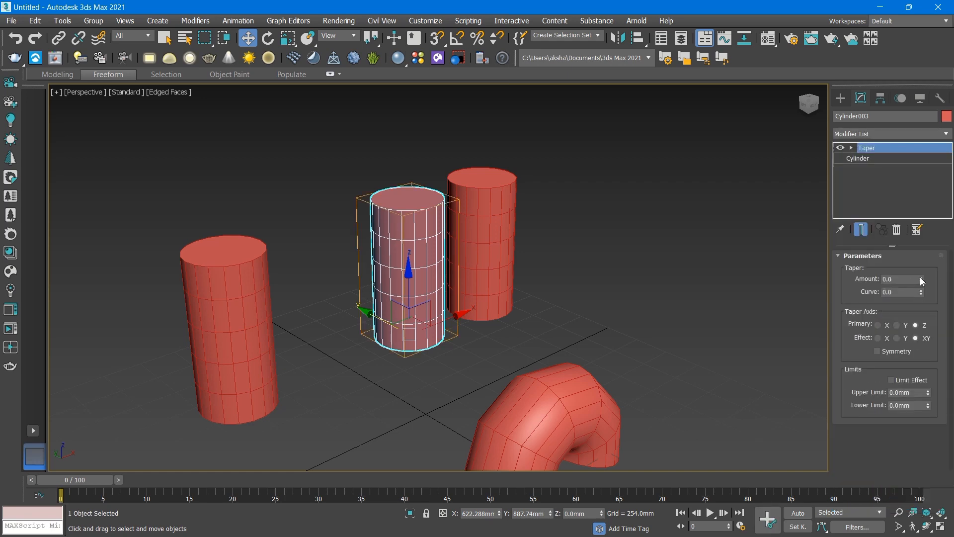
left_click_drag(922, 281, 918, 326)
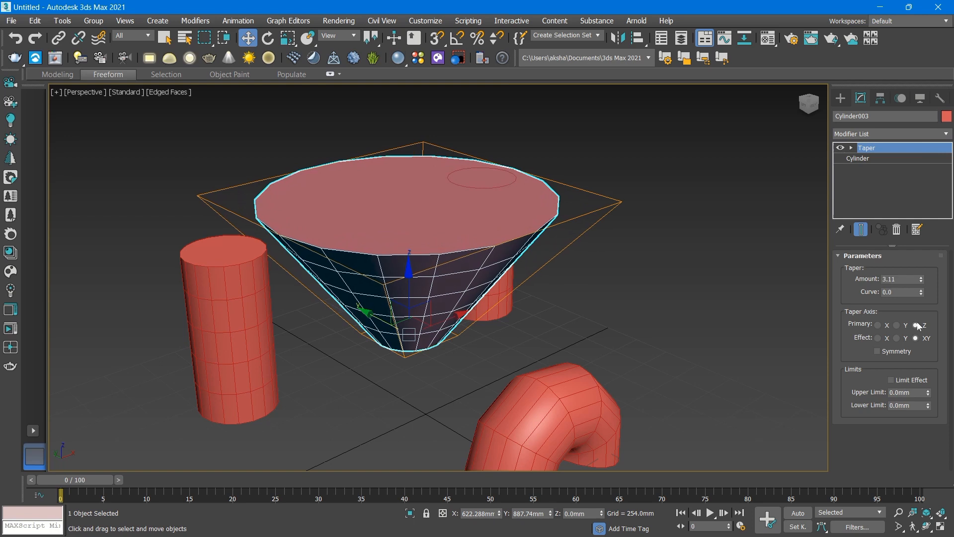
left_click_drag(921, 292, 873, 5)
Move the tapered cylinder back along Y to about 3358 mm, behind the original cylinder, and deselect it.
scroll(460, 207, "down", 3)
middle_click_drag(460, 208, 477, 271)
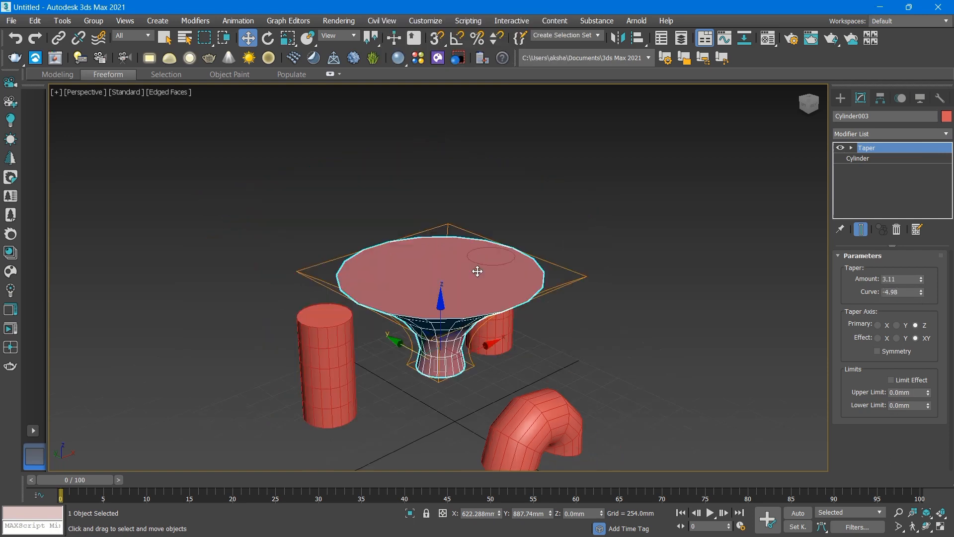
left_click_drag(402, 348, 253, 178)
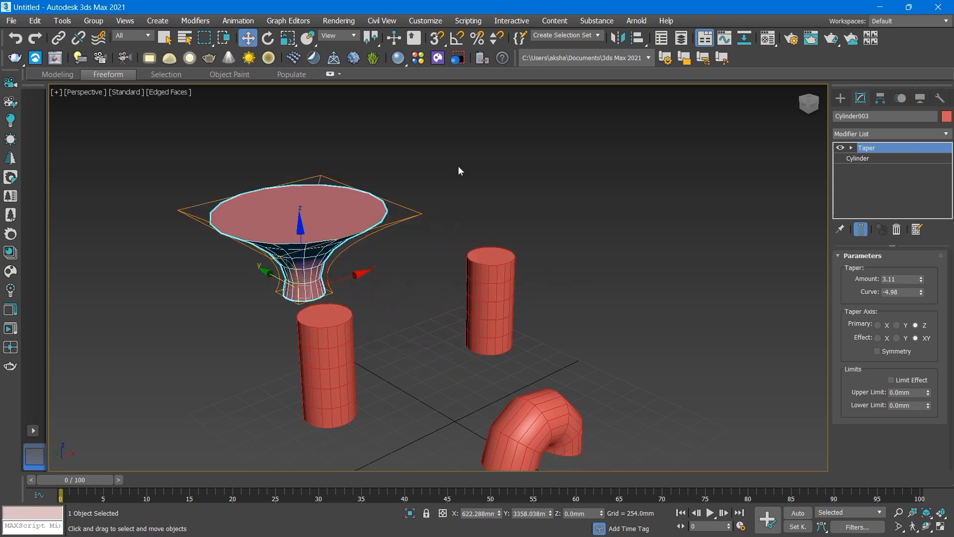
left_click(460, 167)
Apply a Noise modifier to the last upright copy, Cylinder004, and set its X strength to about 158 mm.
scroll(499, 304, "up", 3)
left_click(500, 308)
middle_click_drag(526, 277, 472, 277, "alt")
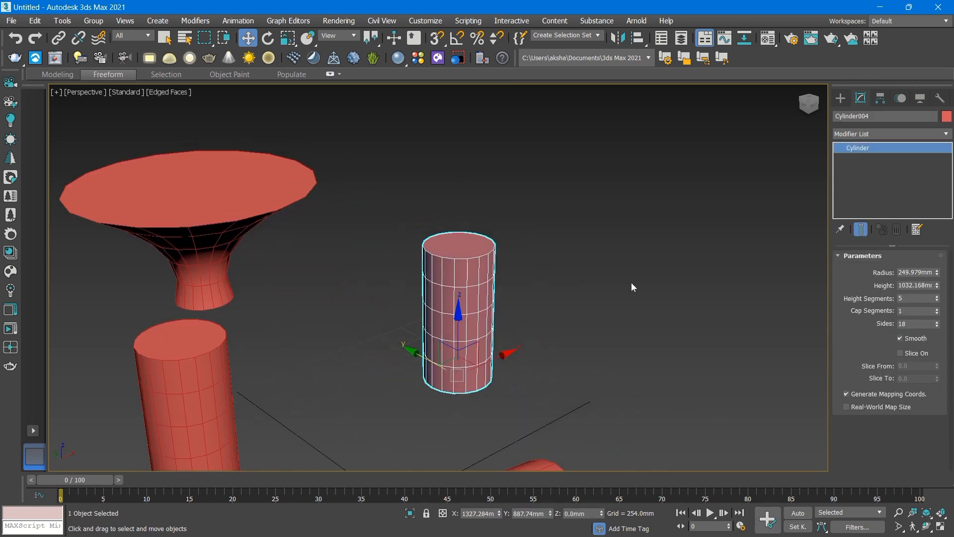
left_click(921, 135)
left_click_drag(948, 180, 934, 313)
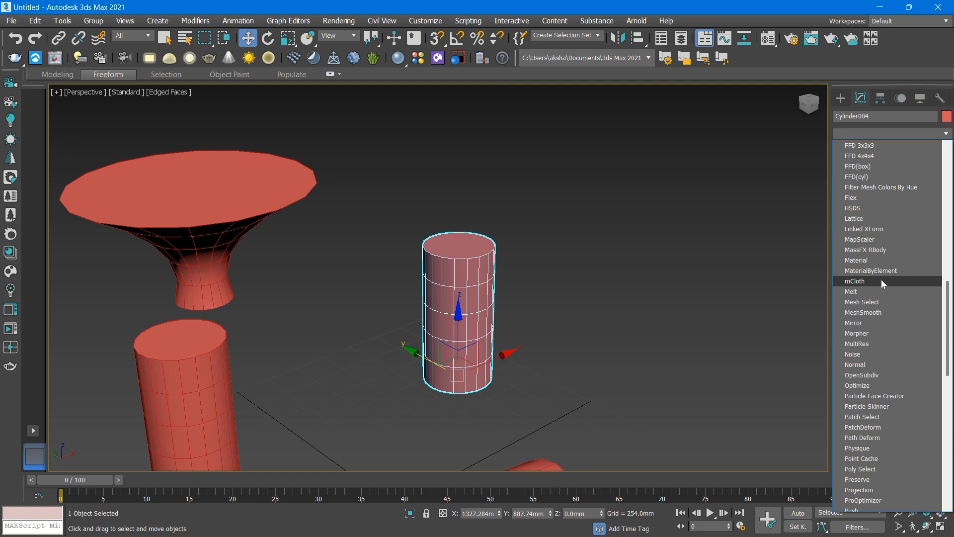
left_click(884, 354)
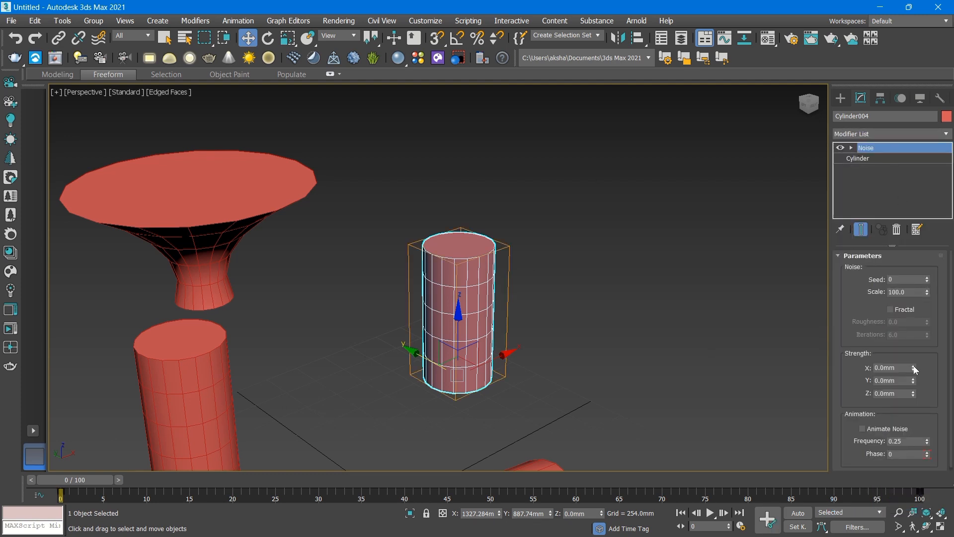
left_click_drag(914, 368, 915, 257)
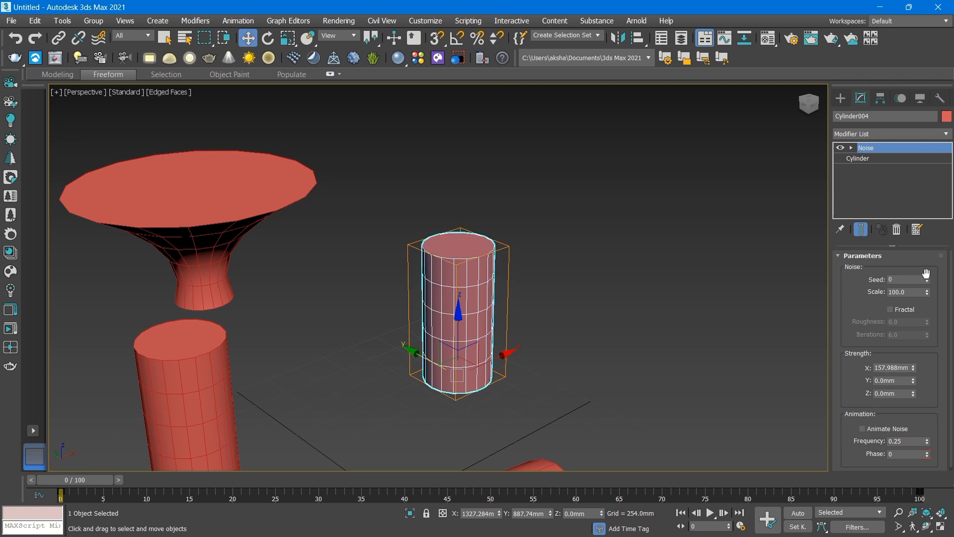
Set the Noise strength of Cylinder004 to about 384 mm in X, 1978 mm in Y and 65 mm in Z.
left_click_drag(912, 377, 893, 158)
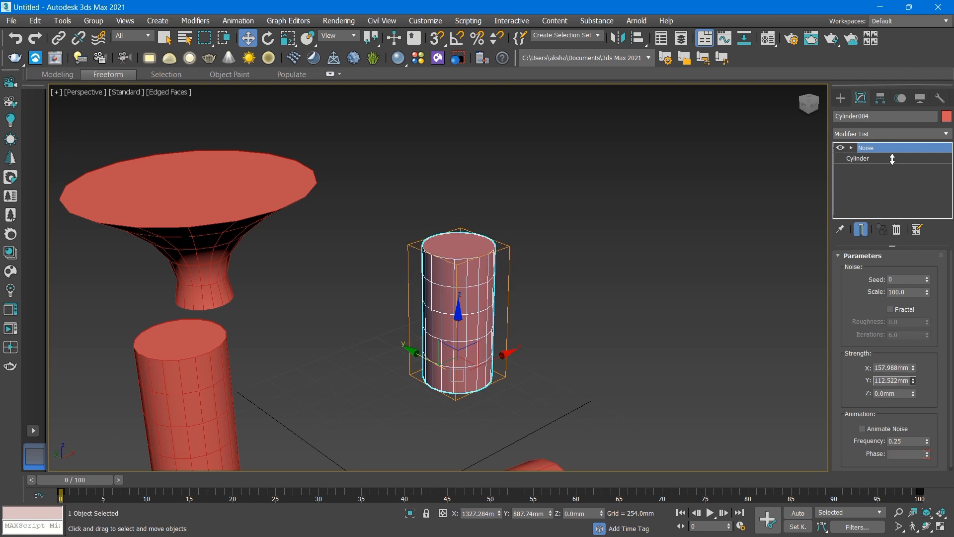
left_click_drag(889, 528, 716, 253)
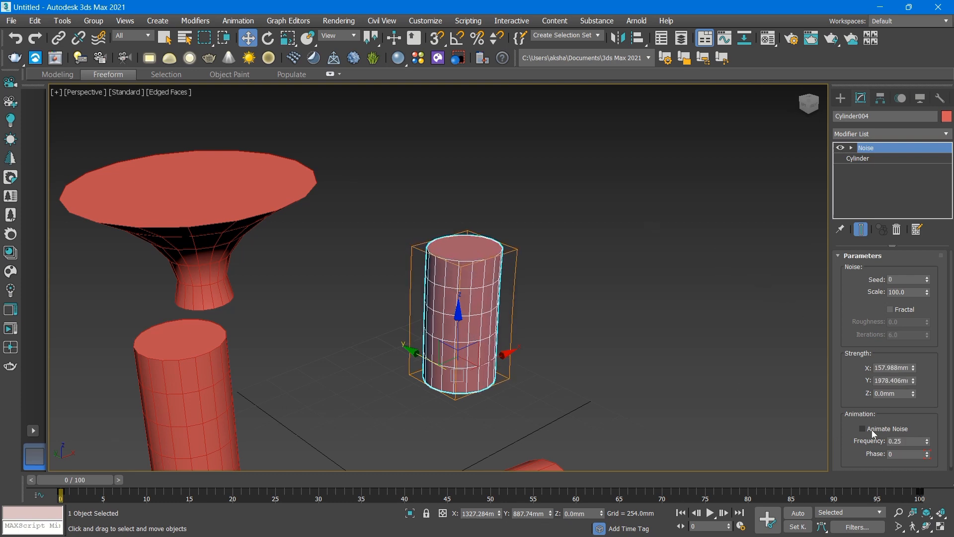
left_click_drag(912, 394, 917, 356)
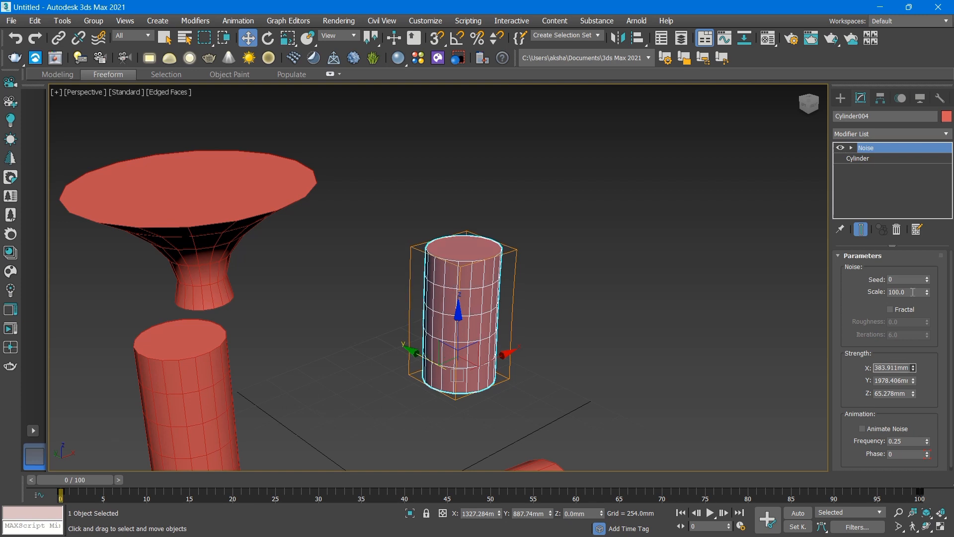
Set the Noise seed to 41 and its scale to 58, and deselect the deformed cylinder.
left_click(927, 277)
left_click_drag(930, 279, 858, 527)
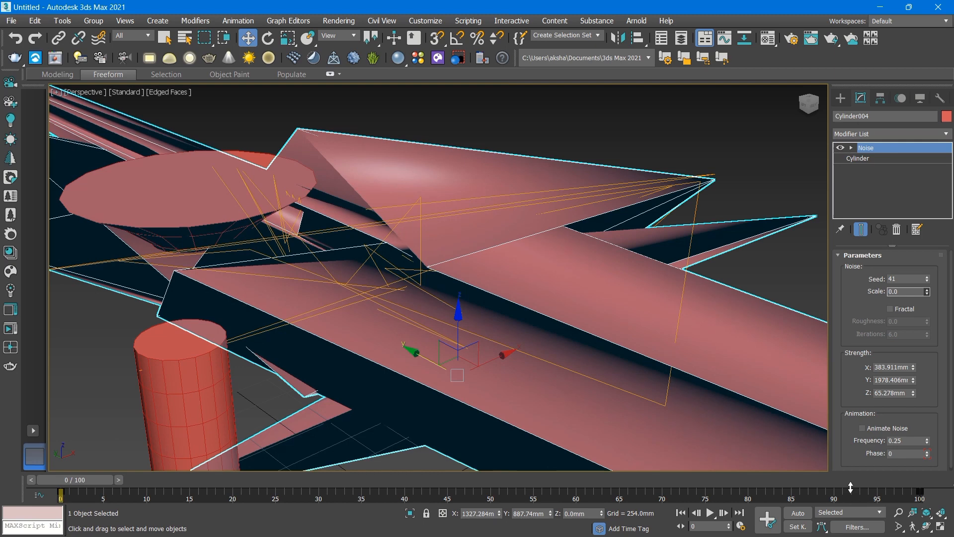
left_click_drag(851, 487, 832, 305)
scroll(675, 291, "down", 3)
left_click(674, 288)
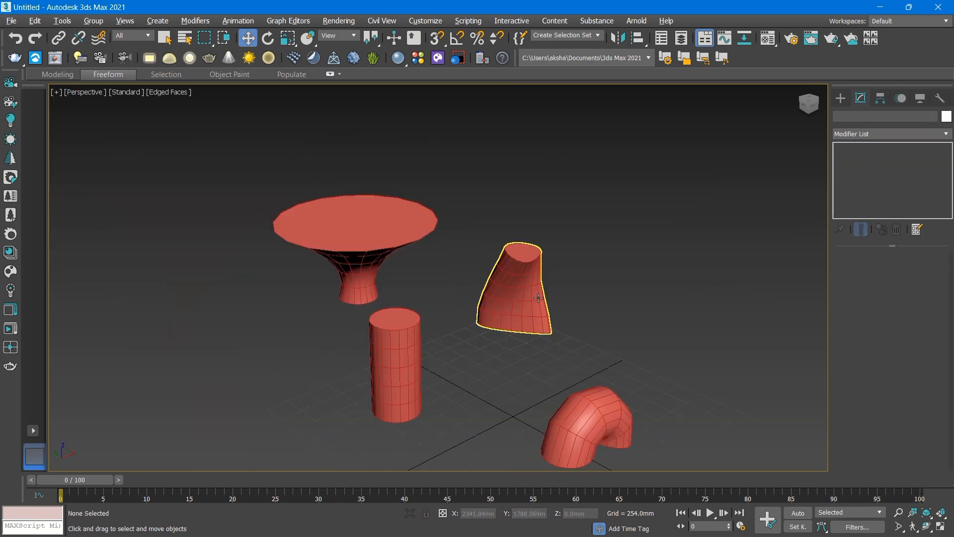
Select all four cylinders, change their object colour to white and deselect them.
middle_click_drag(538, 297, 439, 373, "alt")
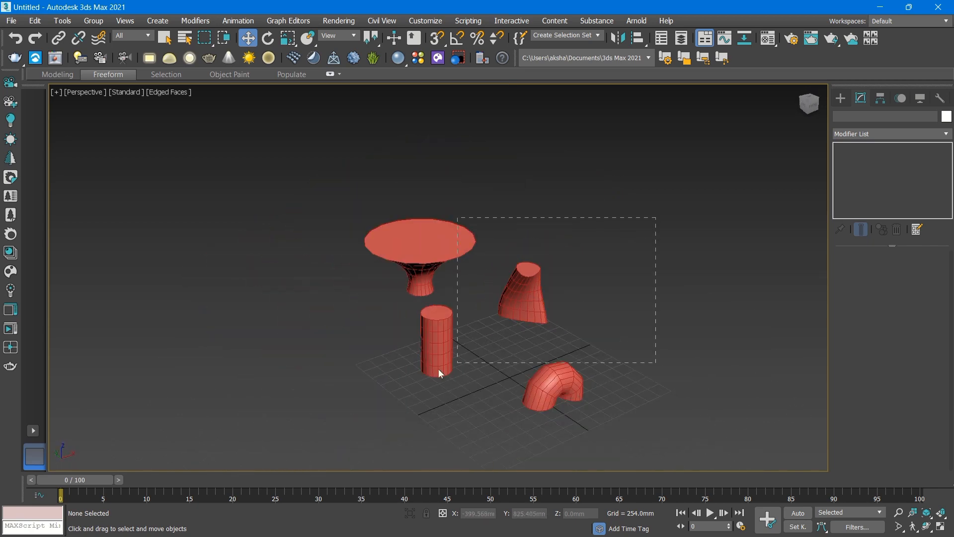
left_click_drag(440, 373, 440, 374)
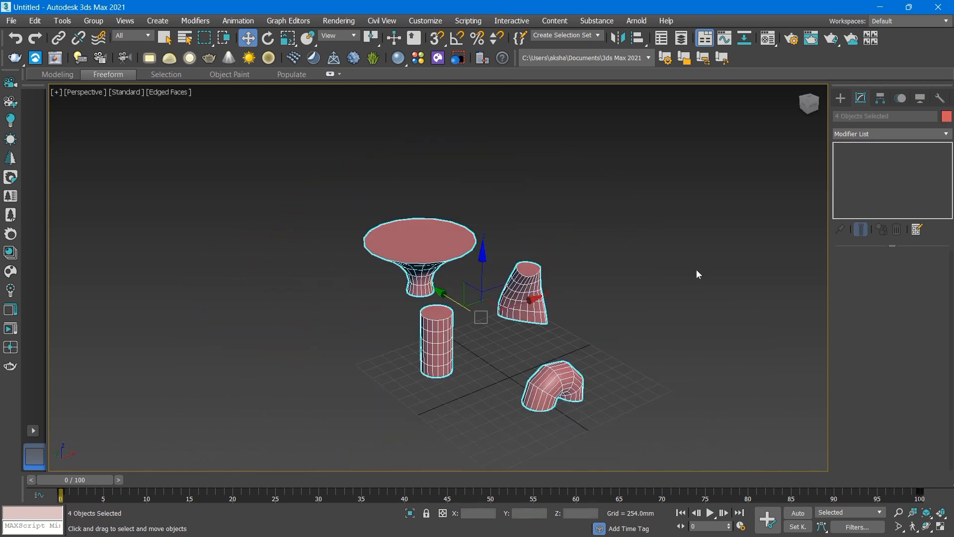
left_click(947, 117)
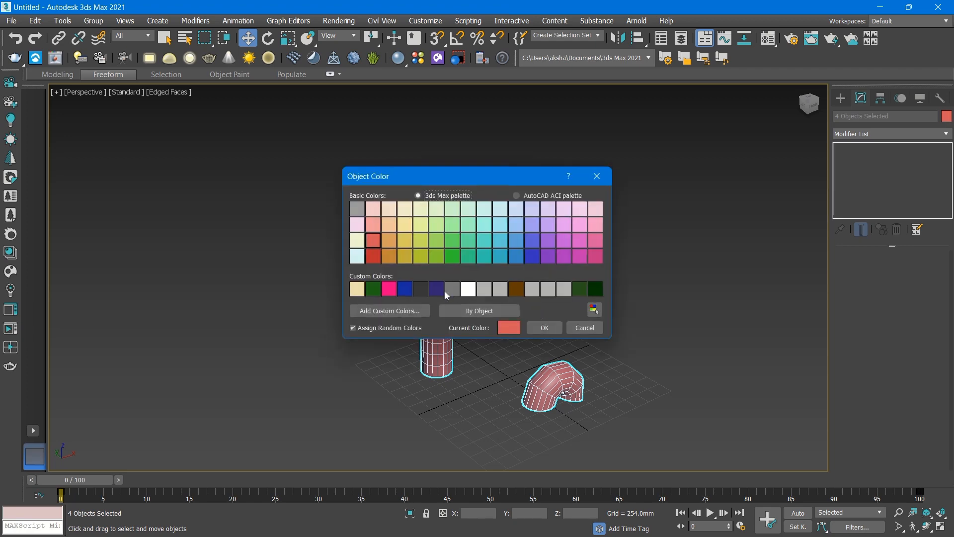
left_click(543, 330)
left_click(706, 280)
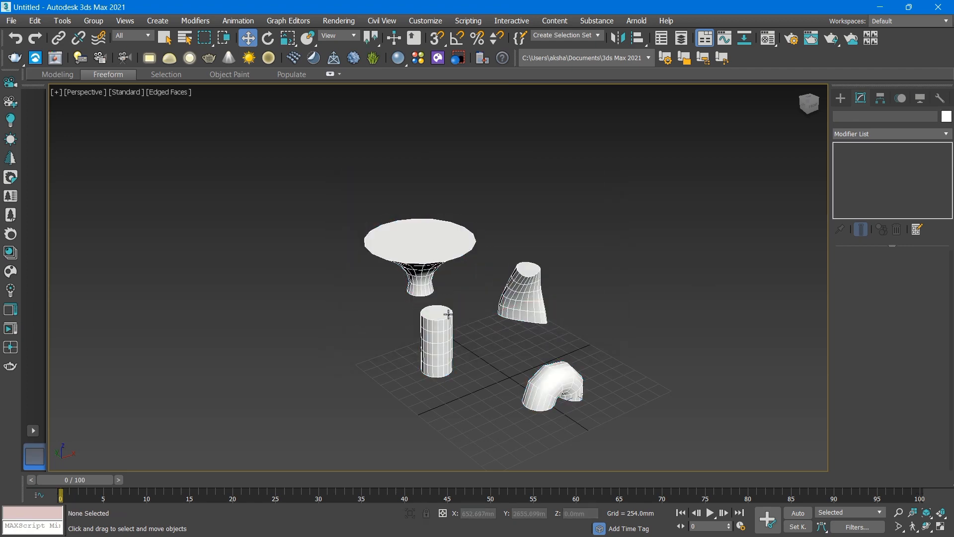
Turn the original undeformed cylinder, Cylinder001, into a Morph compound object.
scroll(486, 333, "up", 5)
middle_click_drag(466, 331, 485, 339, "alt")
scroll(477, 340, "down", 3)
scroll(443, 335, "up", 5)
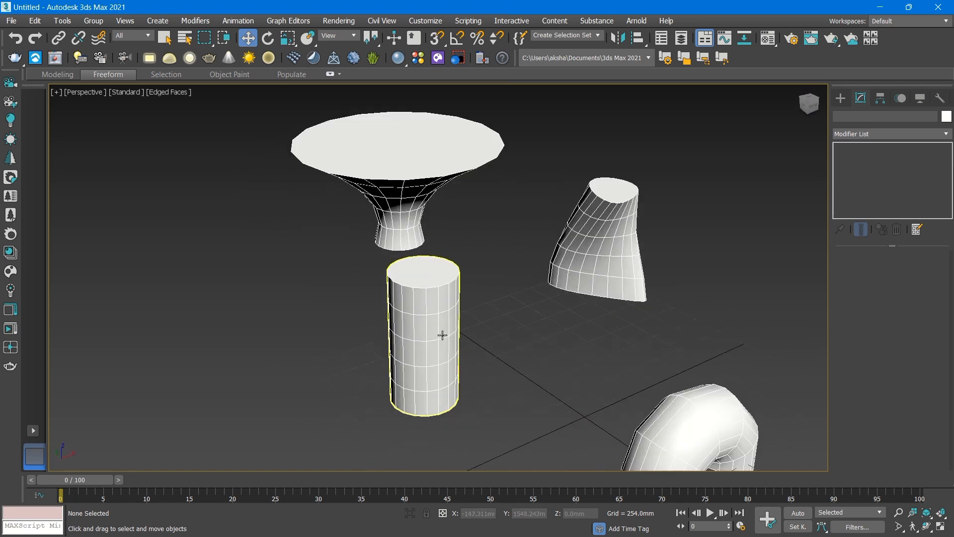
left_click(442, 335)
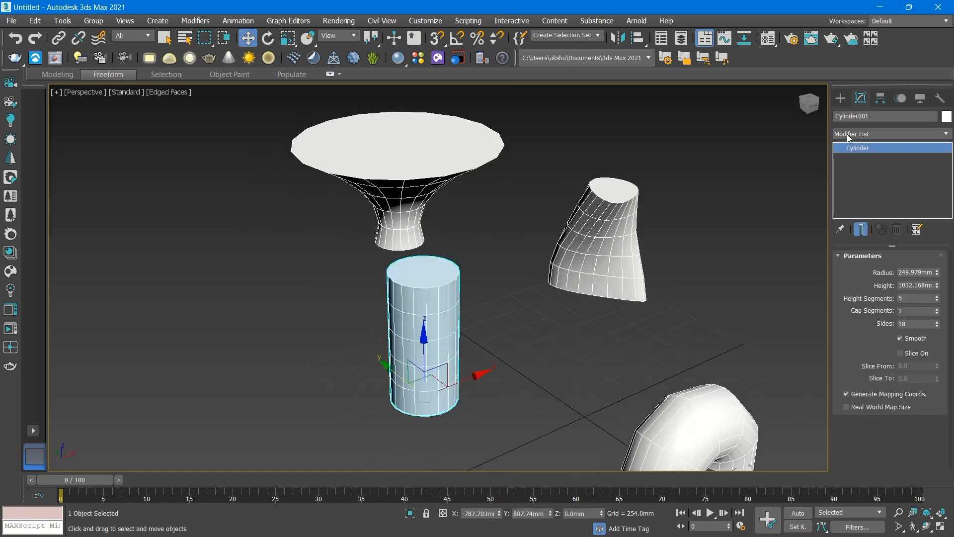
left_click(841, 99)
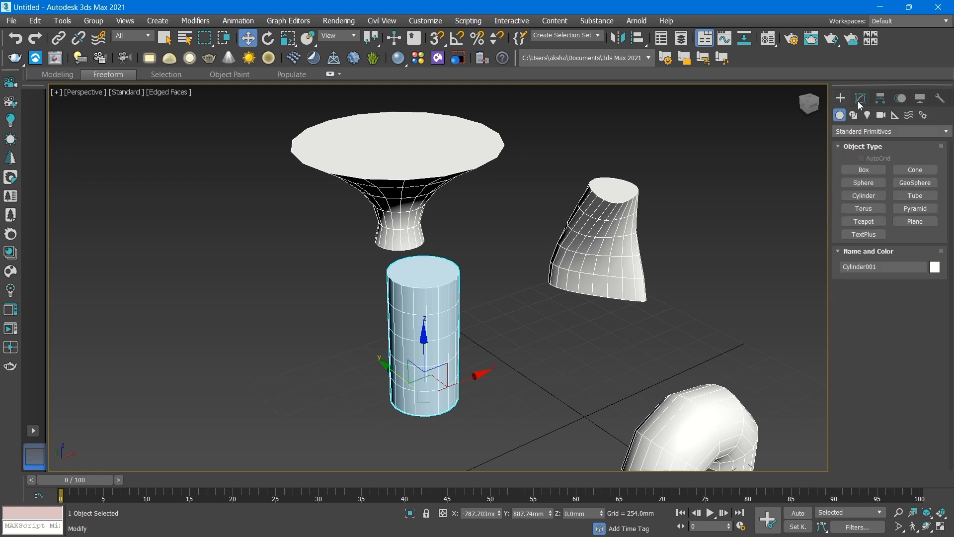
left_click(878, 132)
left_click(867, 168)
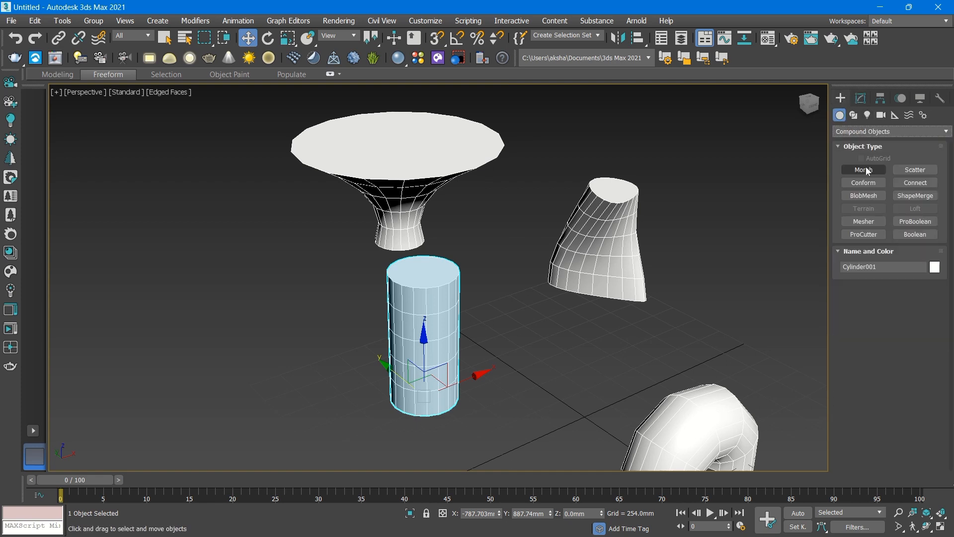
left_click(867, 168)
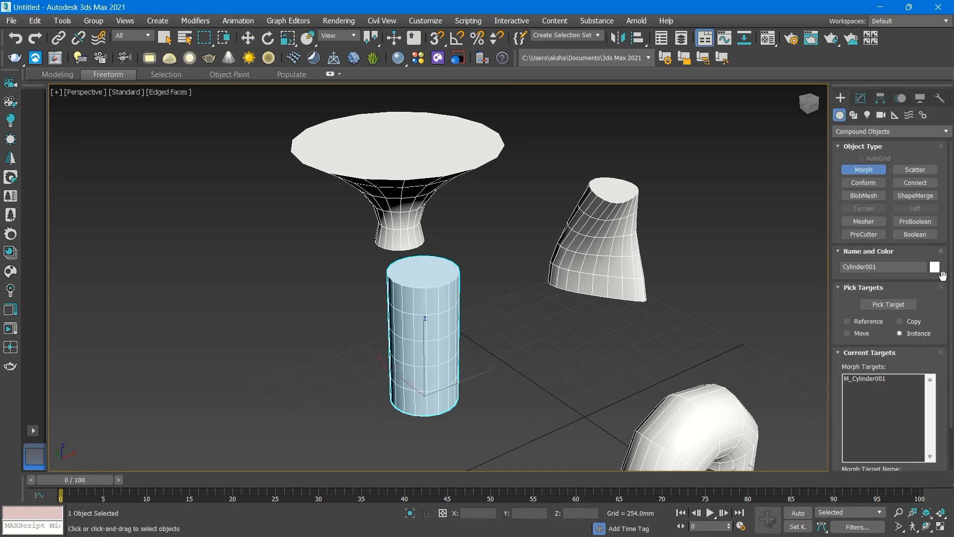
Go to frame 20 and pick the tapered cylinder as an instance morph target.
left_click(888, 305)
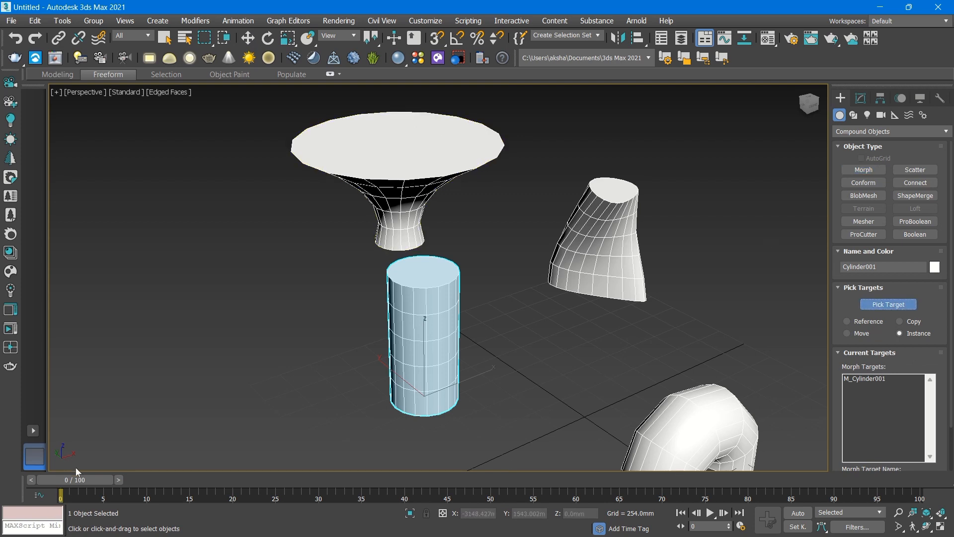
left_click_drag(82, 479, 235, 476)
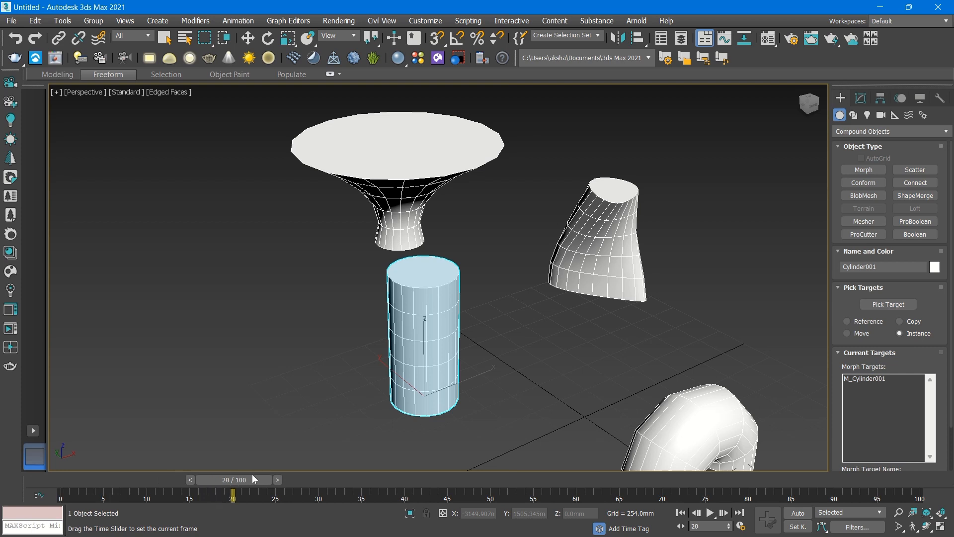
left_click(889, 304)
left_click(428, 149)
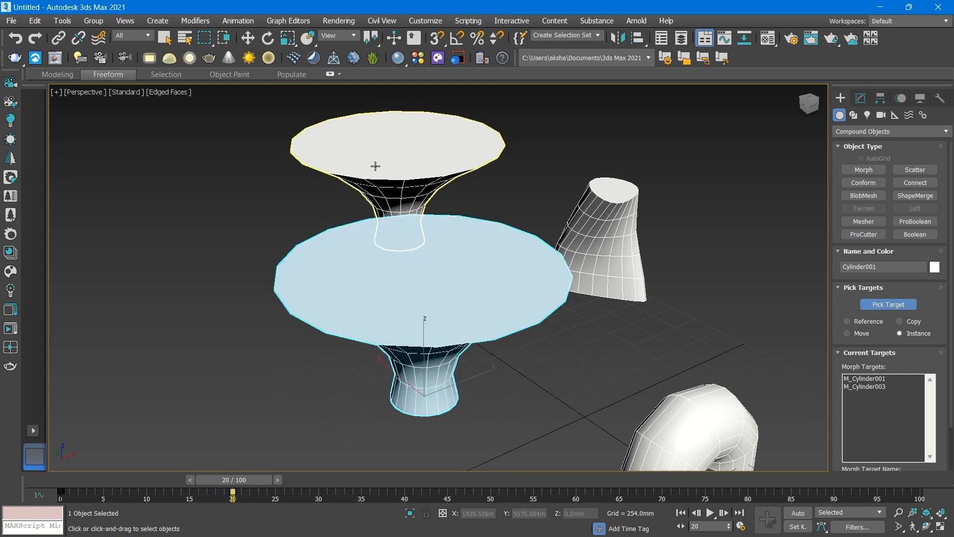
Add the noise-deformed cylinder as a morph target at frame 45 and the bent cylinder at frame 100.
left_click_drag(243, 479, 456, 480)
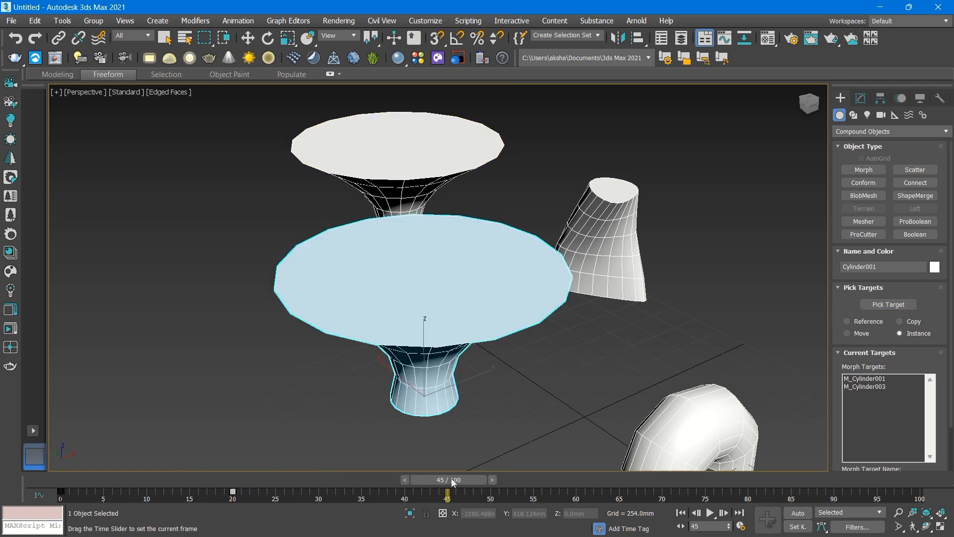
left_click(614, 209)
middle_click_drag(586, 354, 461, 362)
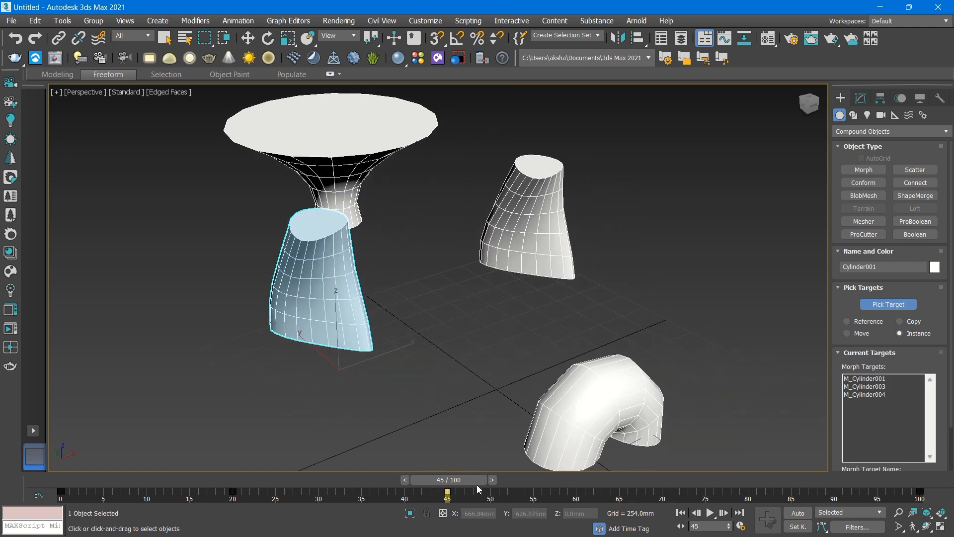
left_click_drag(477, 486, 948, 479)
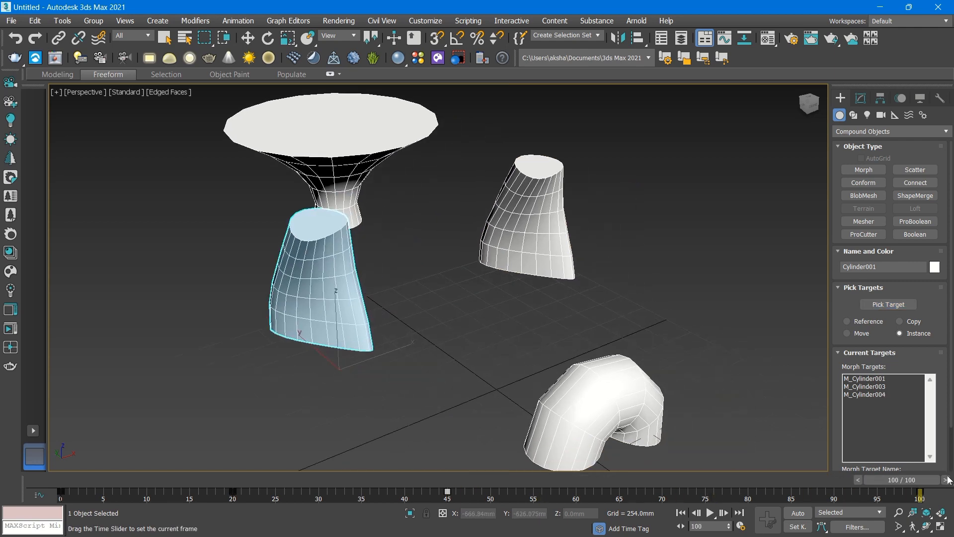
left_click(889, 304)
left_click(611, 396)
Play the morph animation through the timeline and stop the playback.
scroll(591, 291, "down", 5)
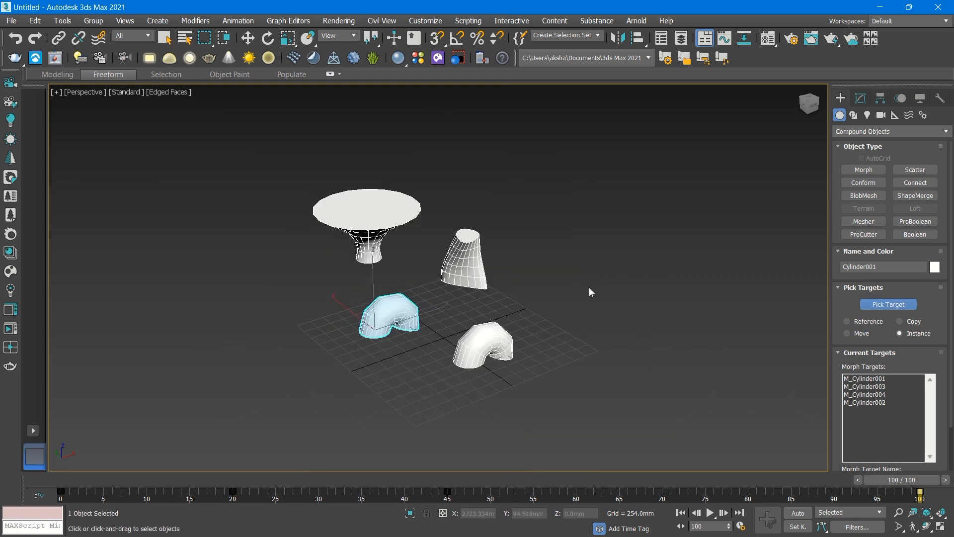
left_click(712, 513)
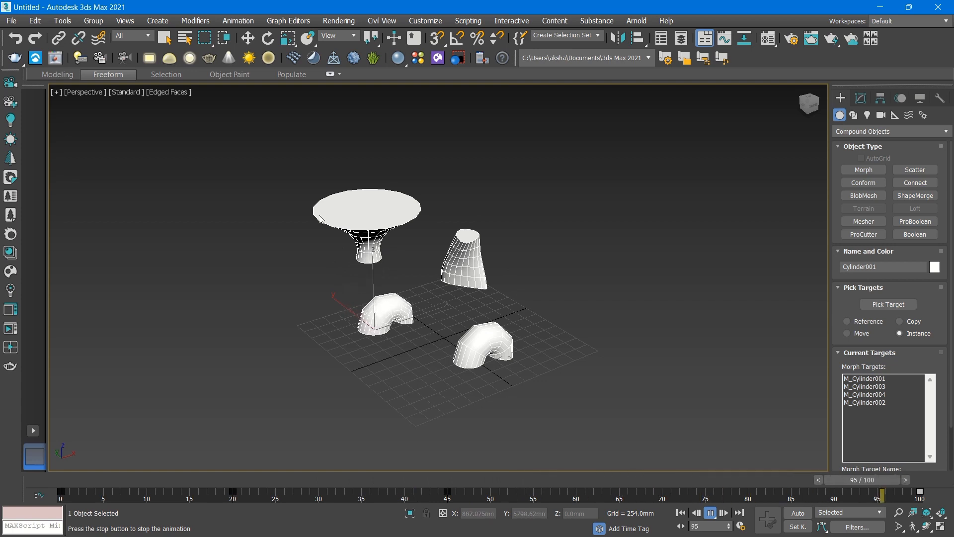
left_click(712, 513)
Select the tapered target, Cylinder003, and reduce its Taper amount to 1.97.
scroll(369, 199, "up", 3)
left_click(383, 213)
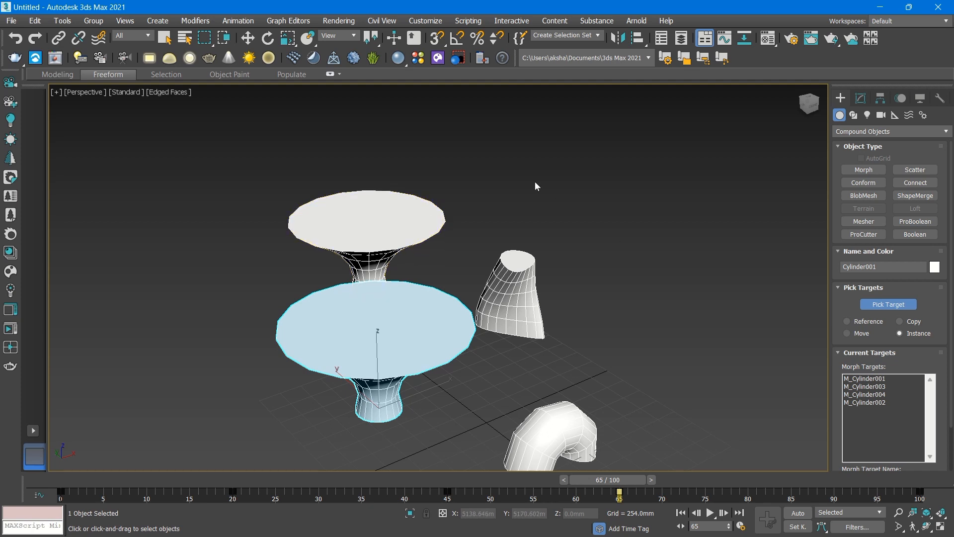
key("w")
left_click(368, 219)
scroll(351, 239, "up", 2)
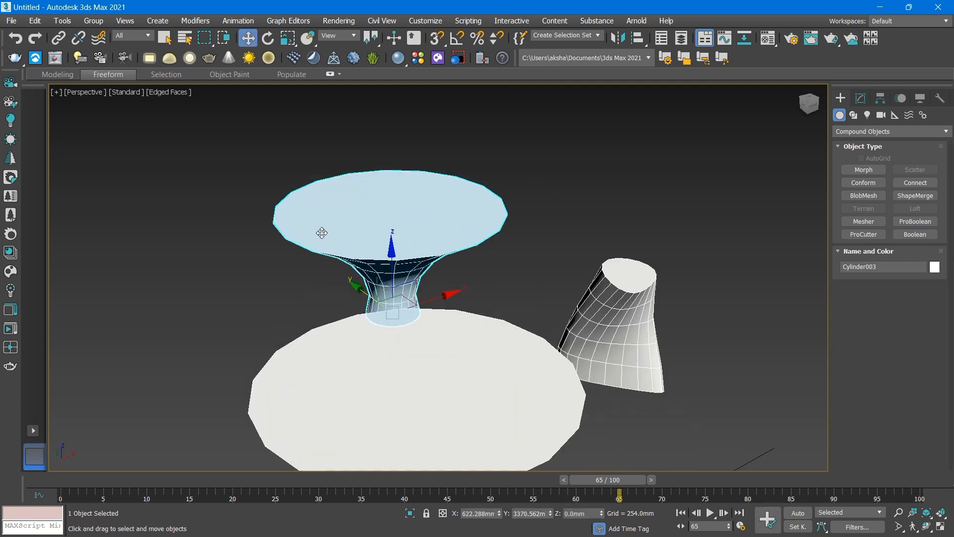
left_click(861, 98)
middle_click_drag(457, 205, 705, 294)
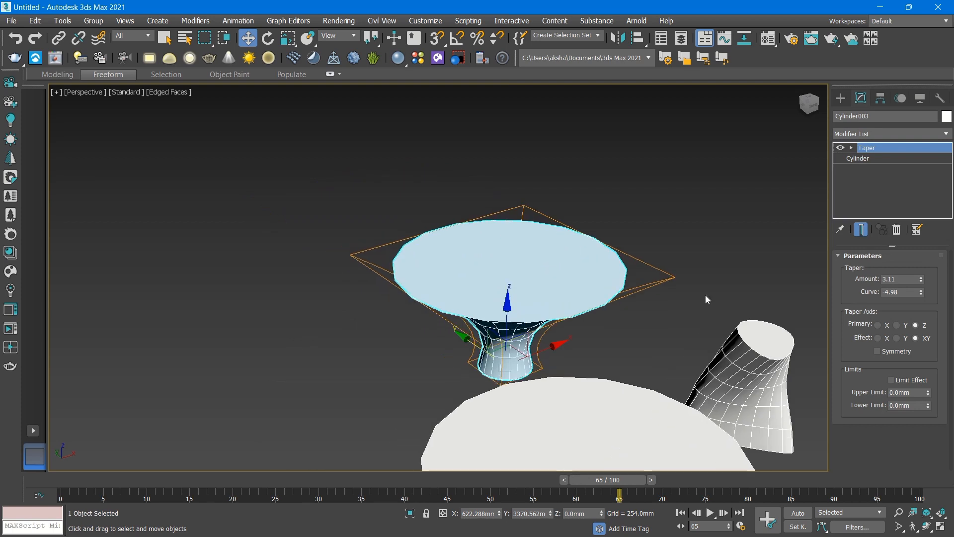
left_click_drag(920, 281, 923, 352)
scroll(543, 281, "down", 3)
scroll(571, 318, "down", 3)
middle_click_drag(571, 318, 516, 252)
scroll(516, 254, "up", 5)
scroll(530, 313, "down", 4)
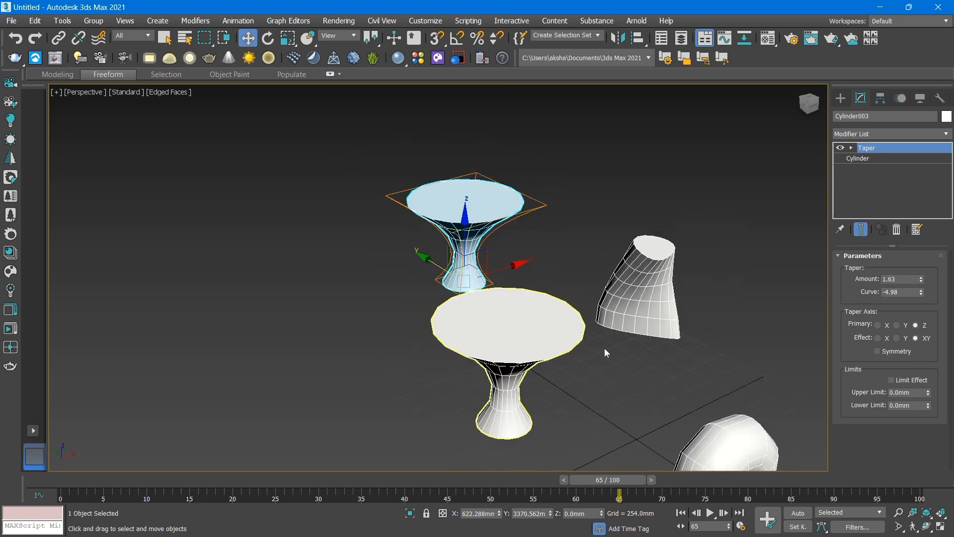
left_click_drag(922, 282, 929, 251)
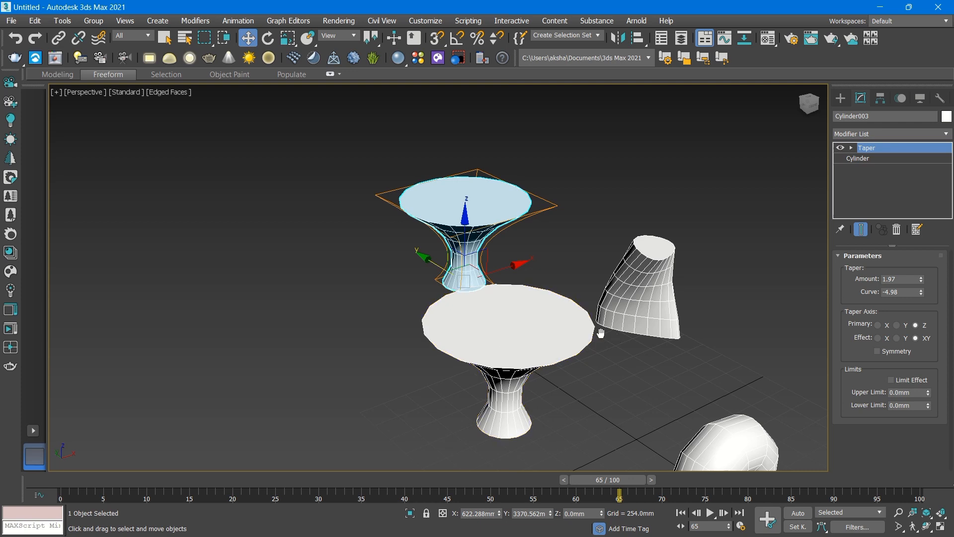
Select the noise-deformed target, Cylinder004, increase its Noise seed to reshape it, and deselect it.
middle_click_drag(674, 278, 569, 275)
left_click(570, 272)
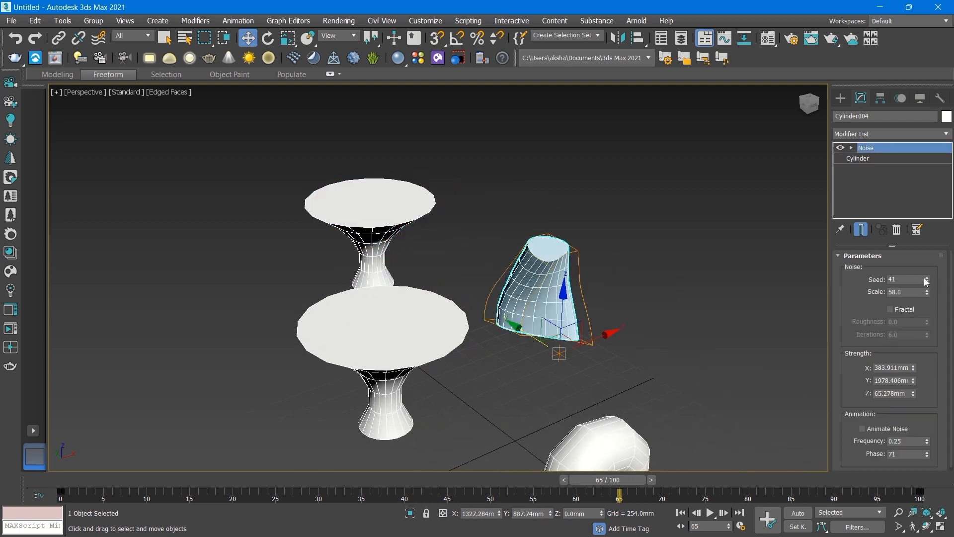
left_click_drag(926, 276, 926, 264)
scroll(619, 277, "down", 3)
left_click(619, 277)
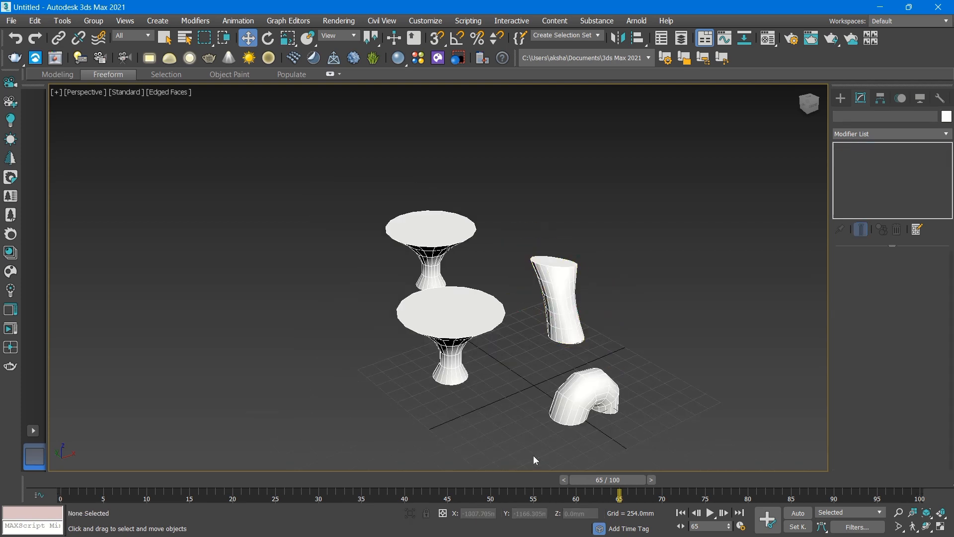
Scrub the timeline back to frame 42 to check the morph object against its reshaped targets.
left_click_drag(618, 495, 429, 489)
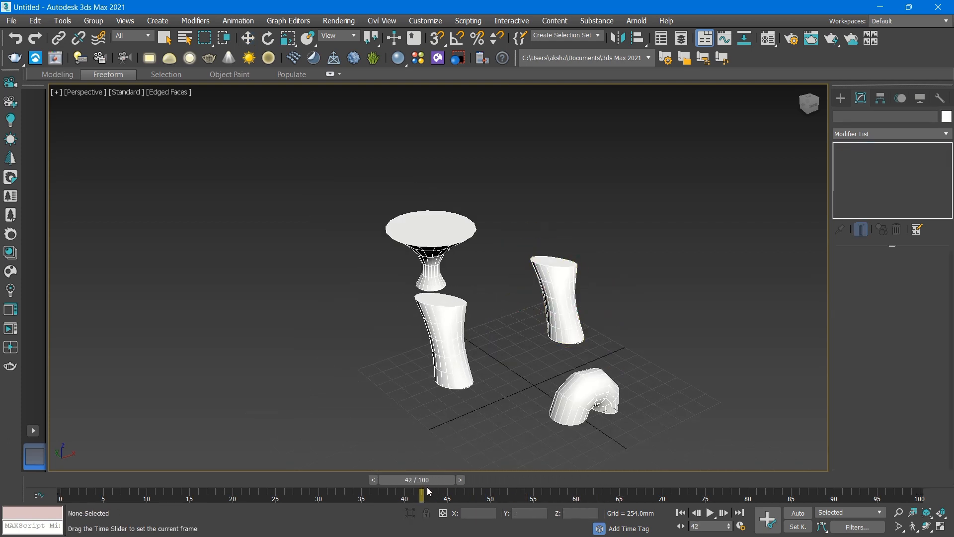
key("w")
left_click(454, 340)
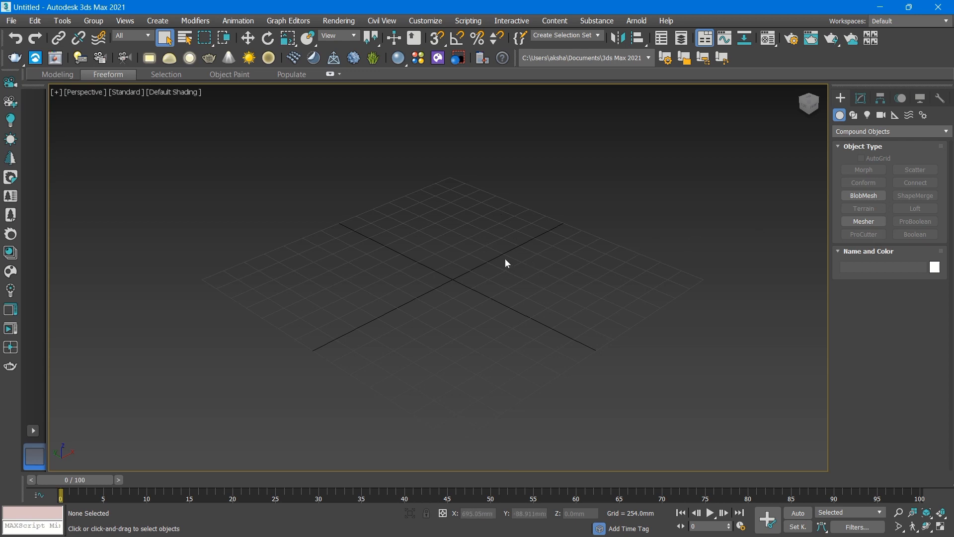
scroll(507, 261, "down", 5)
scroll(525, 288, "up", 3)
middle_click_drag(526, 258, 510, 272)
scroll(480, 289, "up", 2)
scroll(639, 266, "down", 3)
middle_click_drag(520, 272, 475, 245)
scroll(473, 254, "up", 5)
left_click(881, 131)
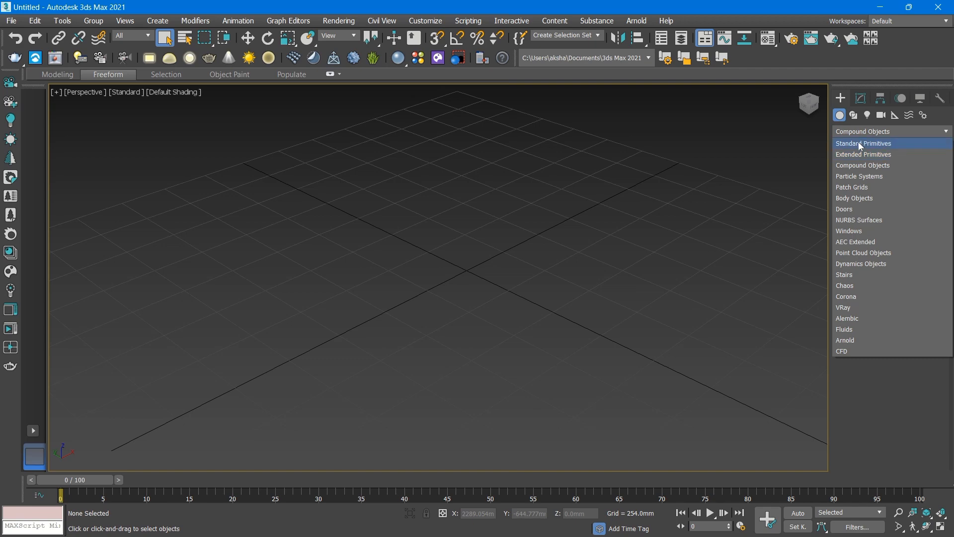
left_click(783, 146)
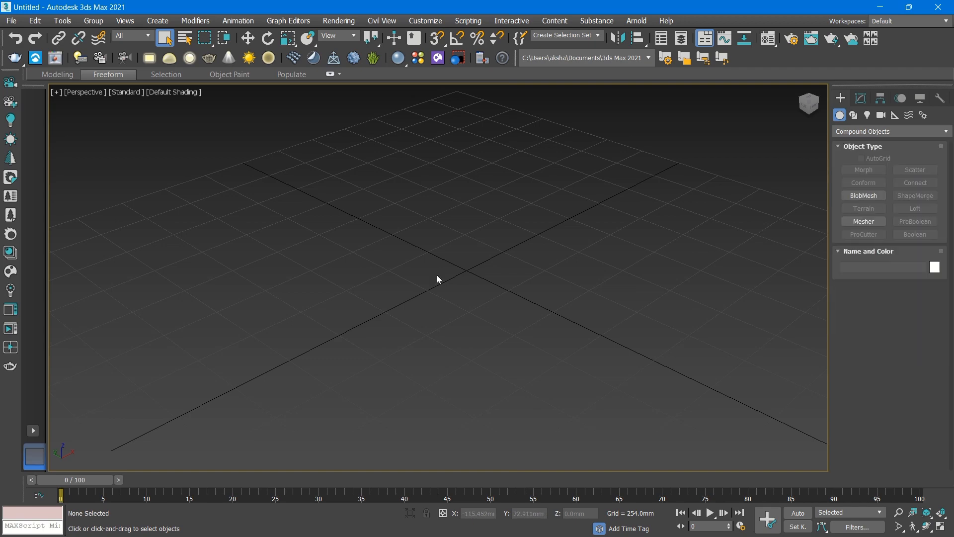
scroll(436, 278, "down", 2)
mouse_move(388, 2)
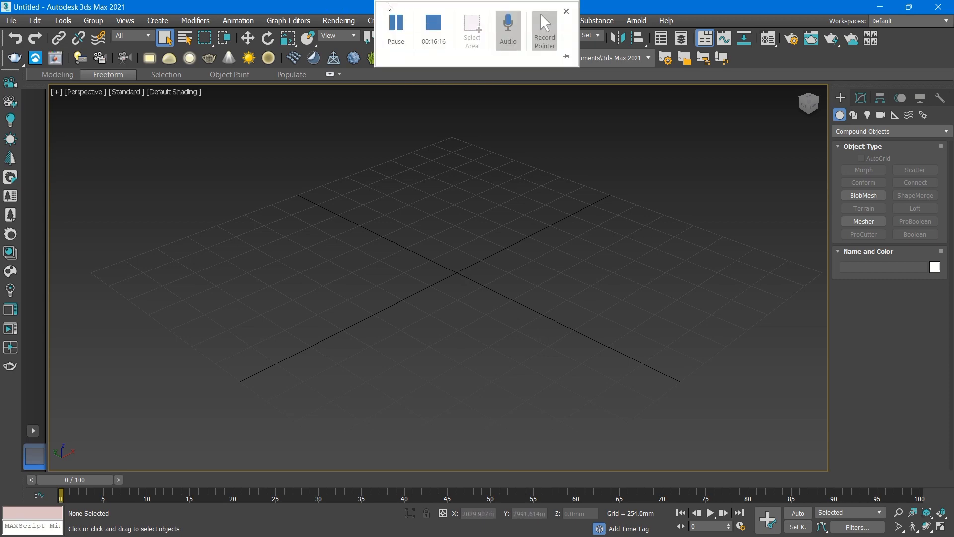